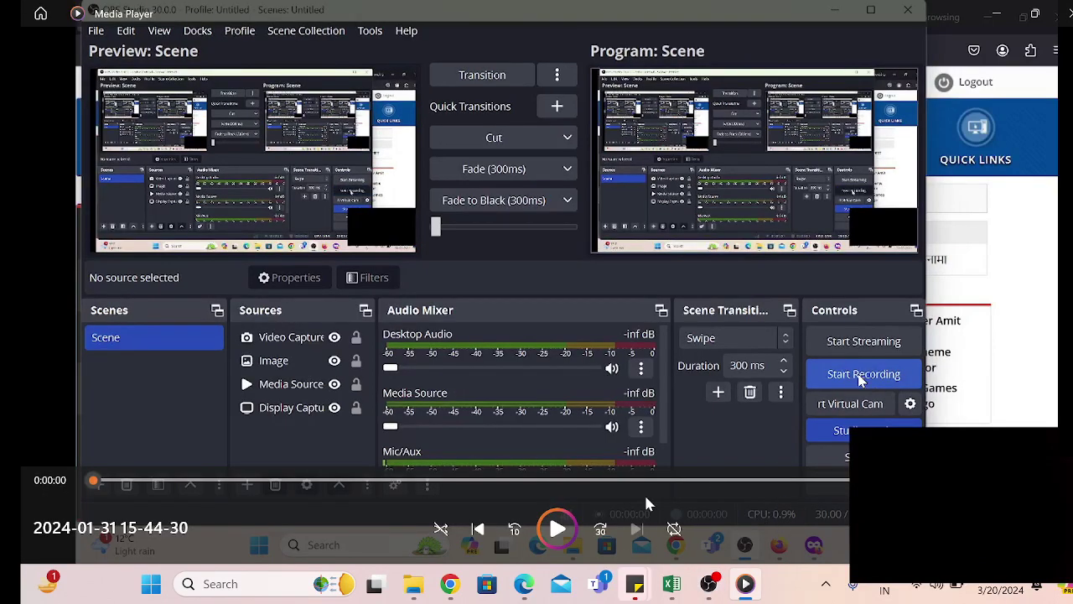
Start playback of the recorded eOffice walkthrough video in Media Player
click(558, 530)
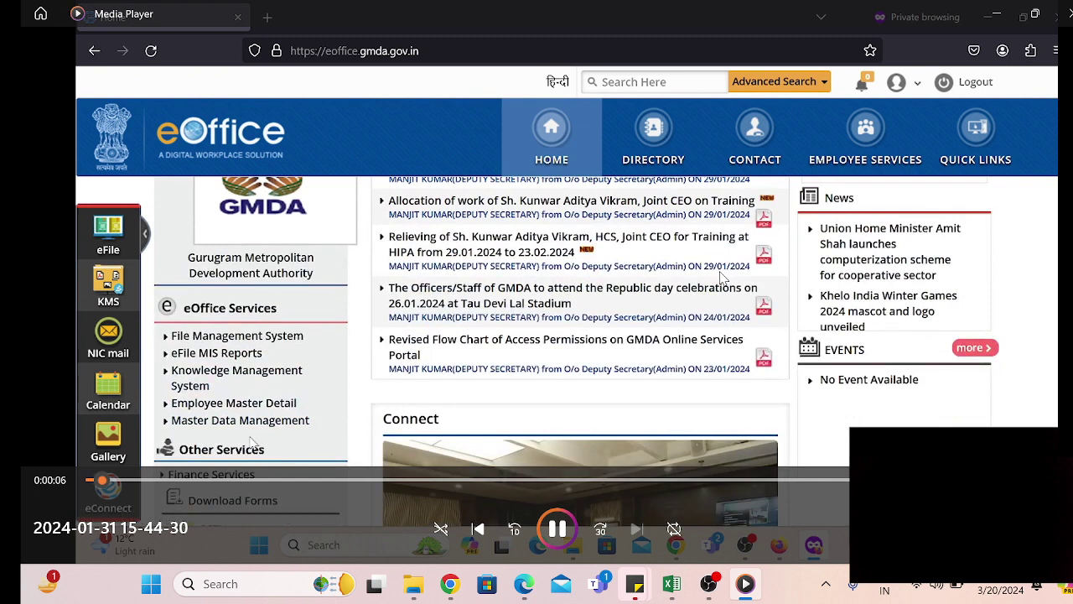
Enter transfer order GMDA001 dated 30/01/2024 with the PDF, destination O/o Manager Depot, joining dates and remarks
mouse_move(734, 281)
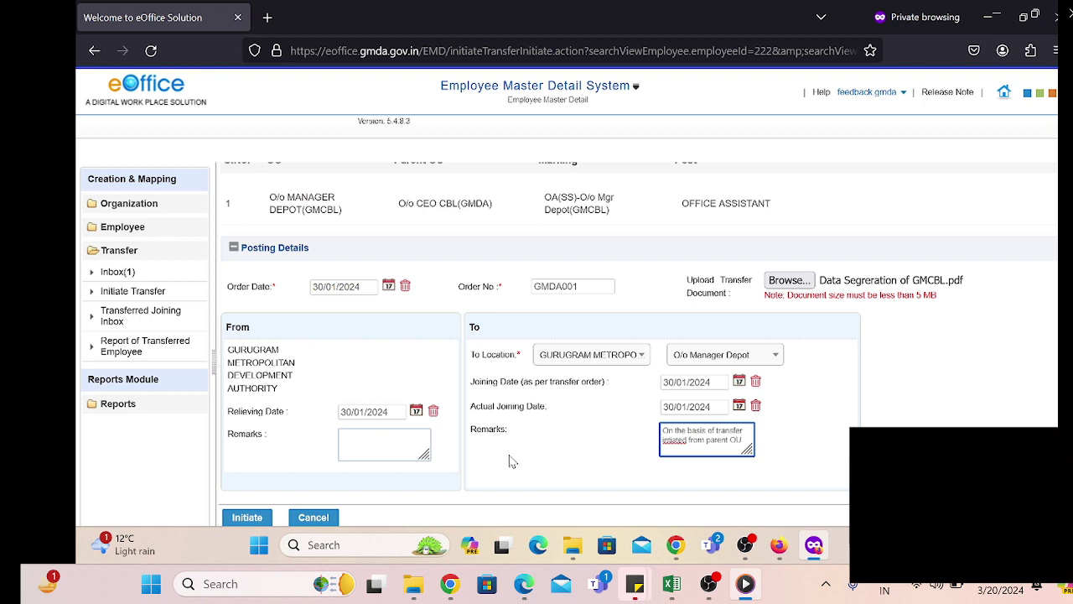
Submit the transfer initiation for the employee
scroll(393, 484, down, 1)
scroll(394, 484, up, 1)
click(248, 519)
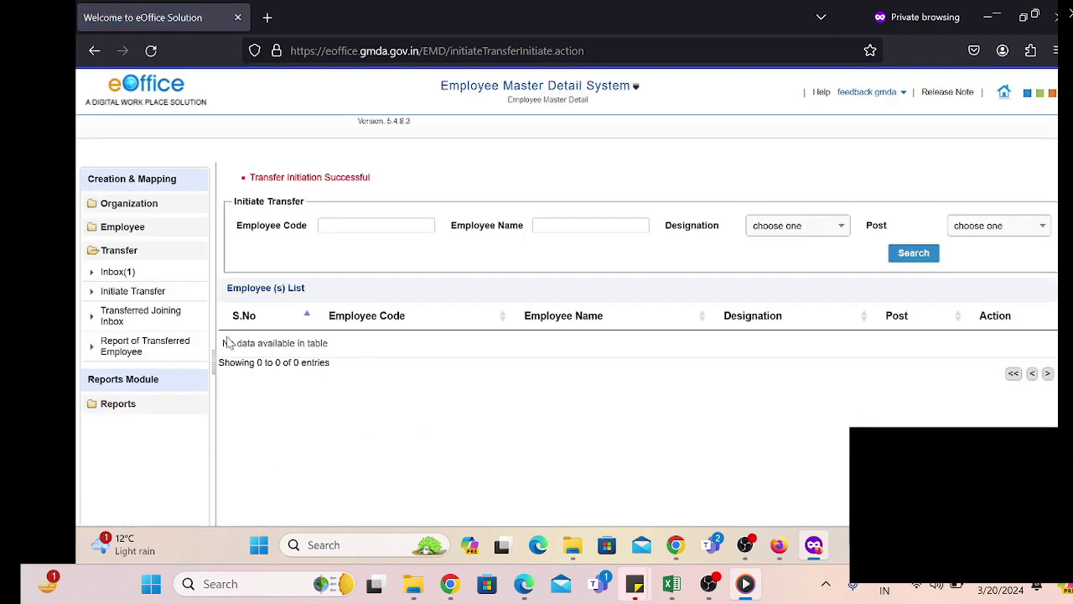
Finalize relieving the employee from the Inbox with the remark 'Relieving is final'
click(118, 272)
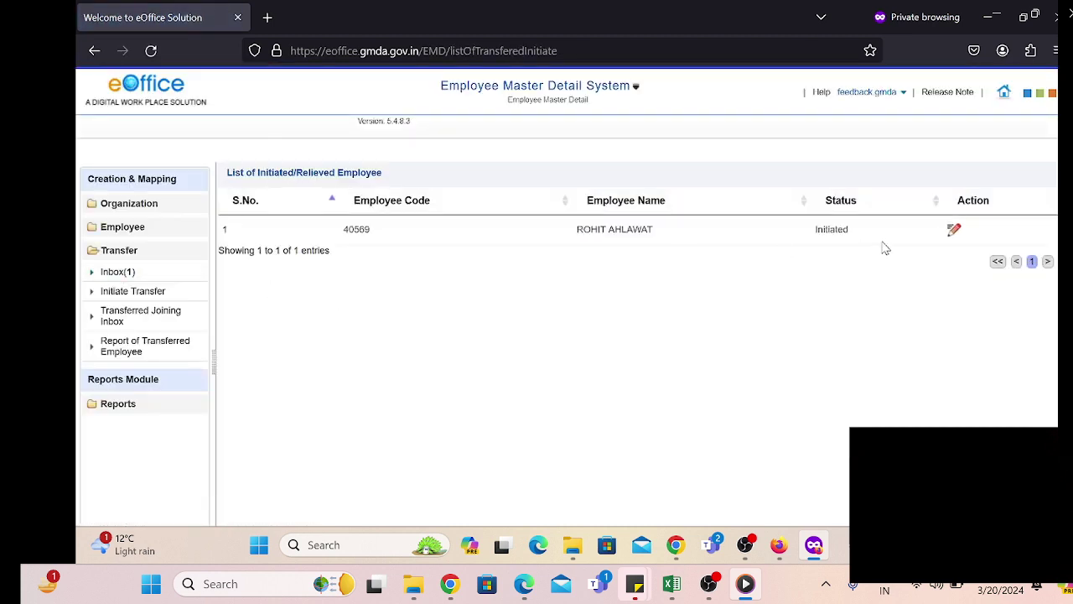
click(954, 233)
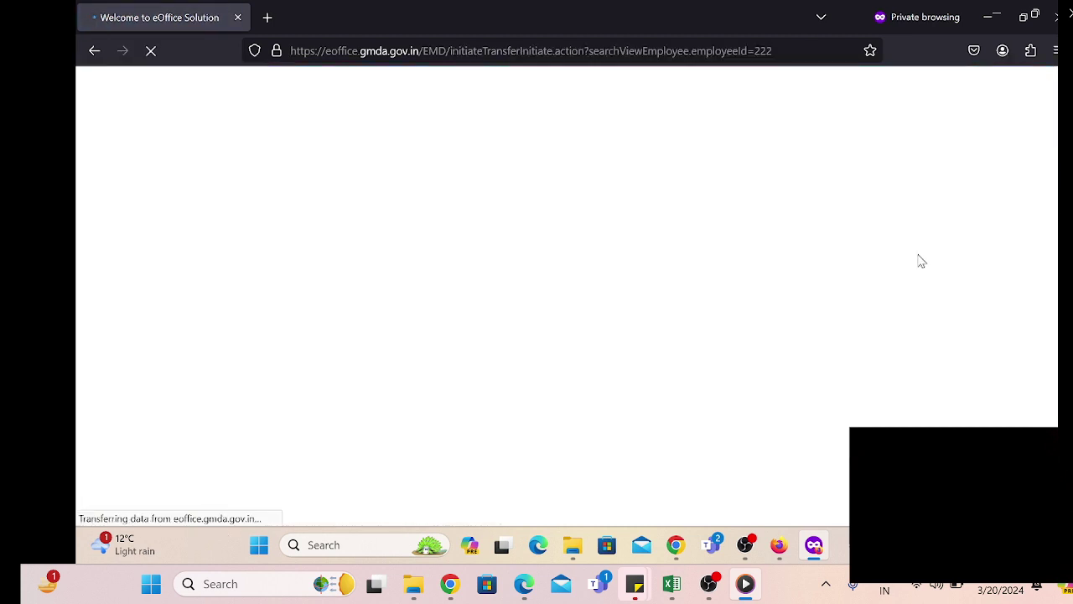
scroll(500, 356, down, 2)
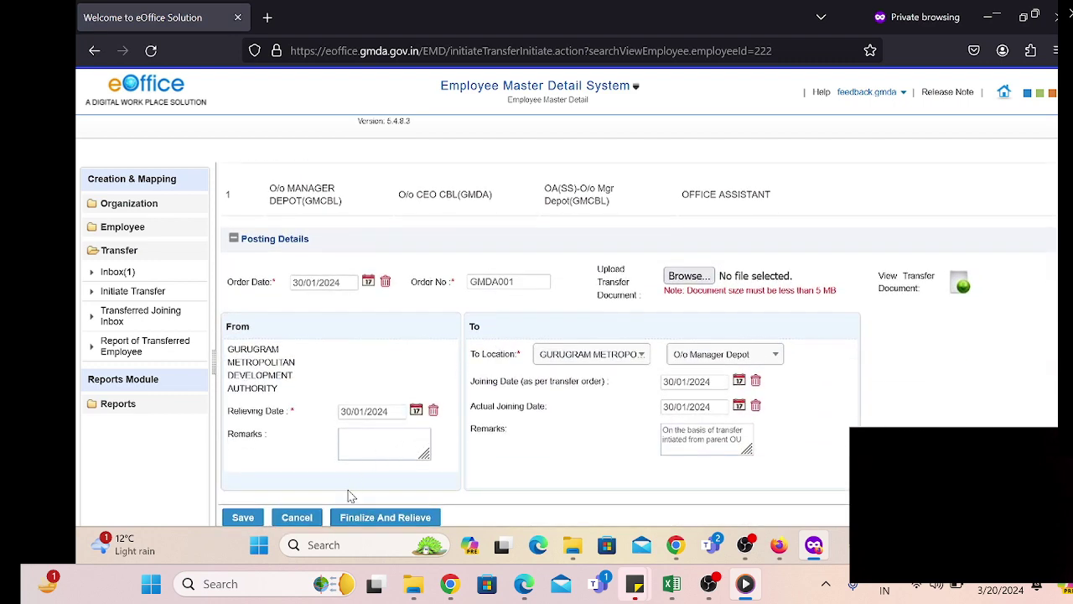
click(378, 447)
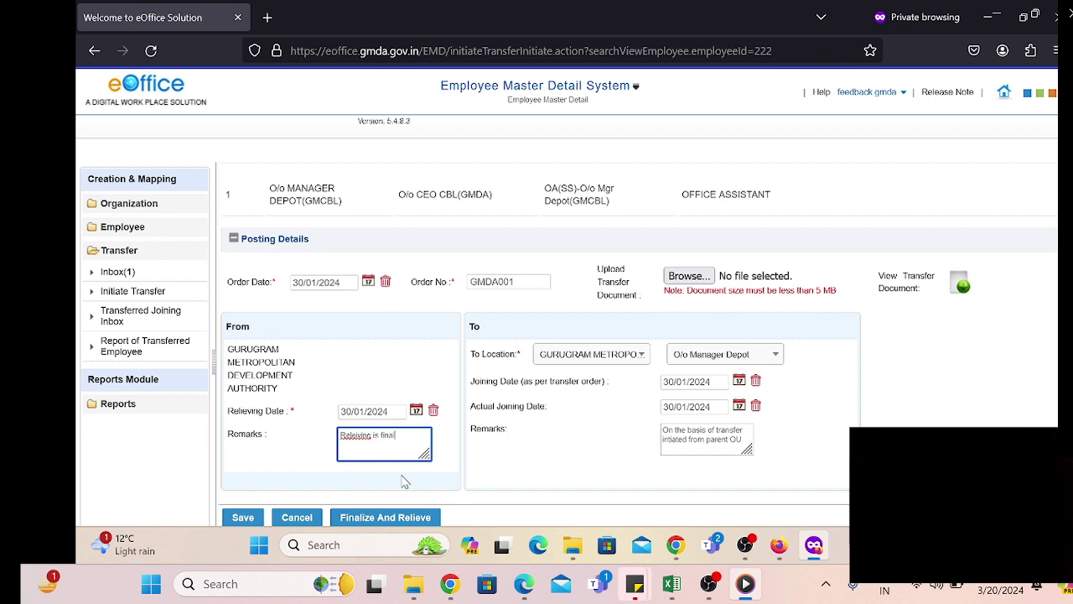
click(400, 520)
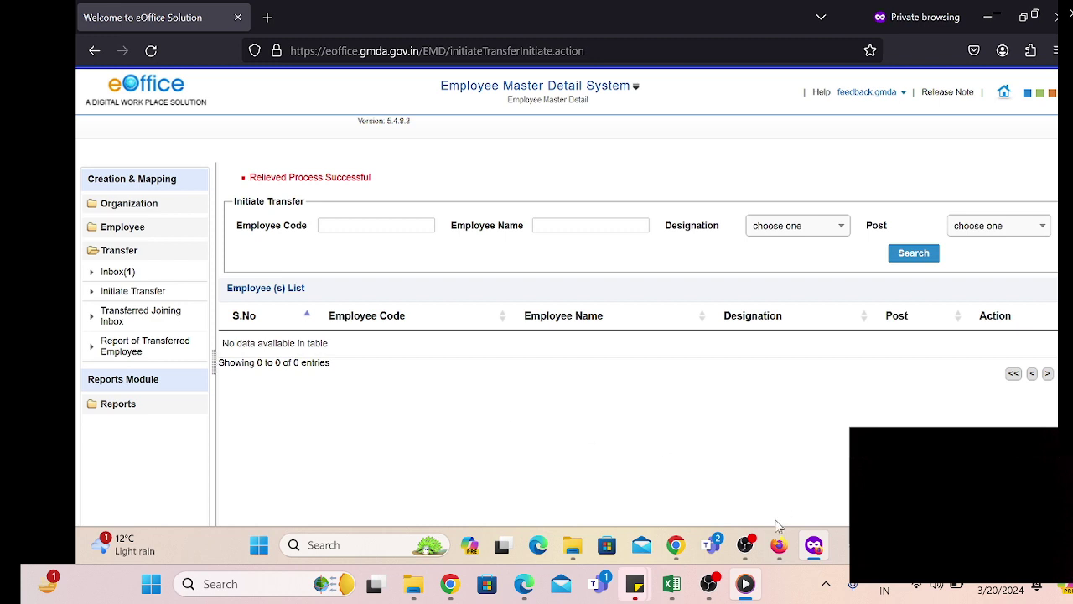
click(779, 545)
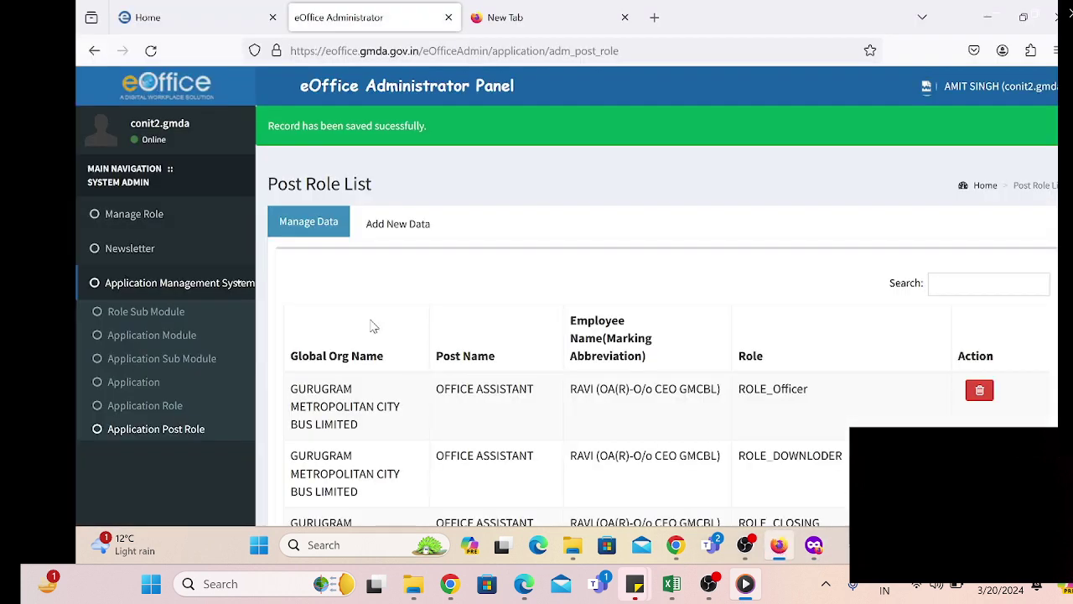
Open the employee's record in Employee Master Detail's Transferred Joining Inbox
click(977, 94)
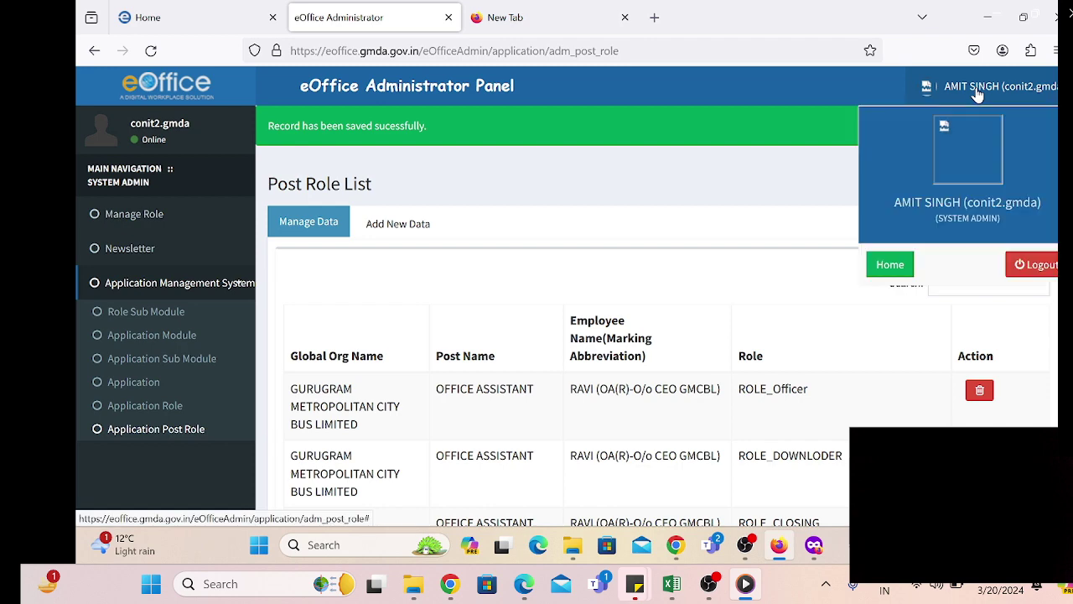
click(891, 265)
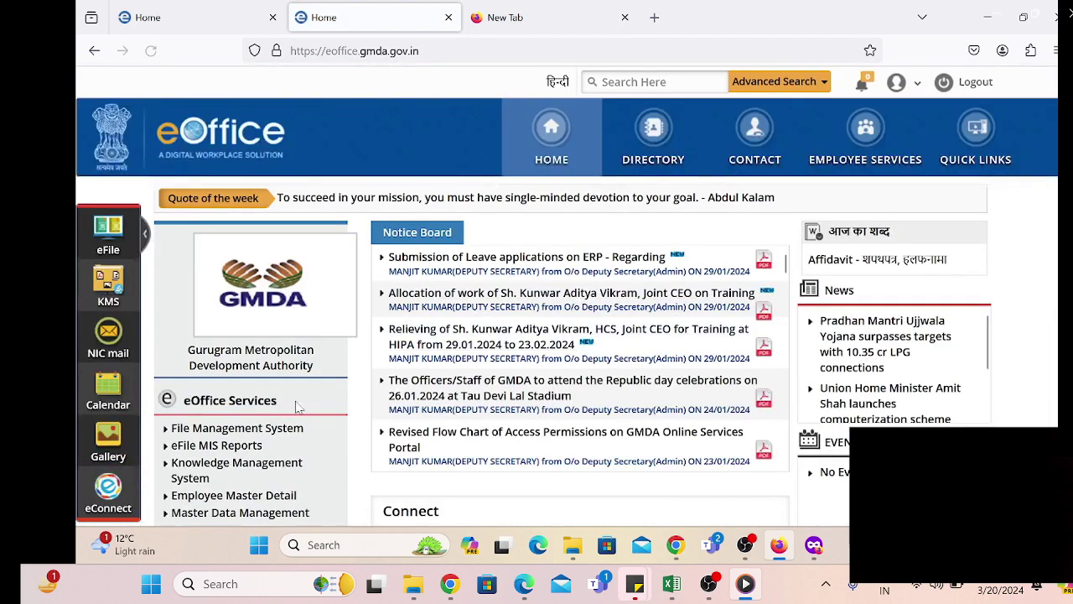
scroll(285, 419, down, 2)
click(242, 394)
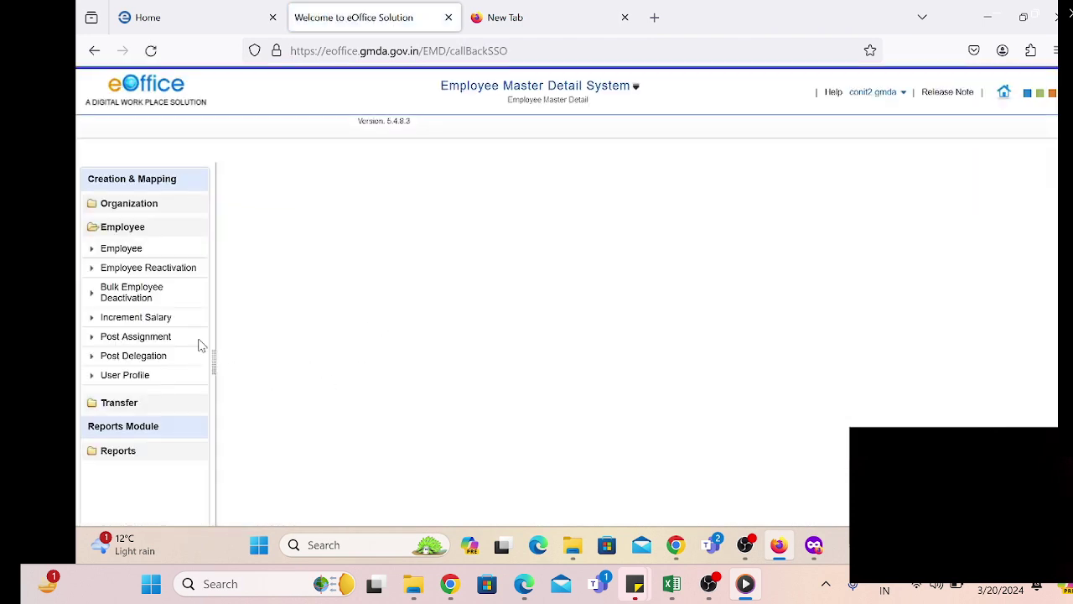
click(119, 402)
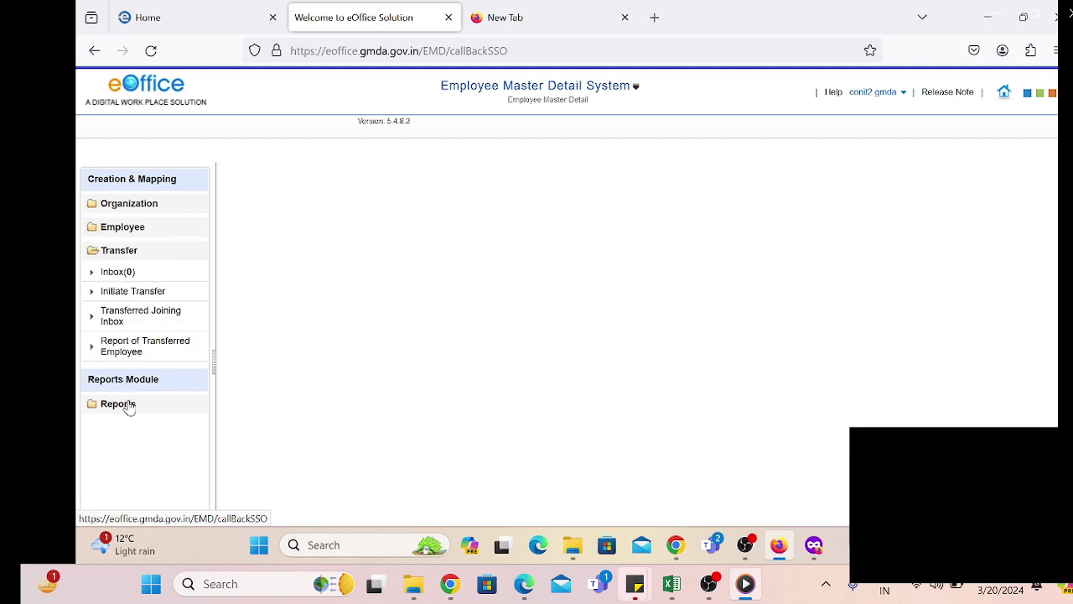
click(134, 316)
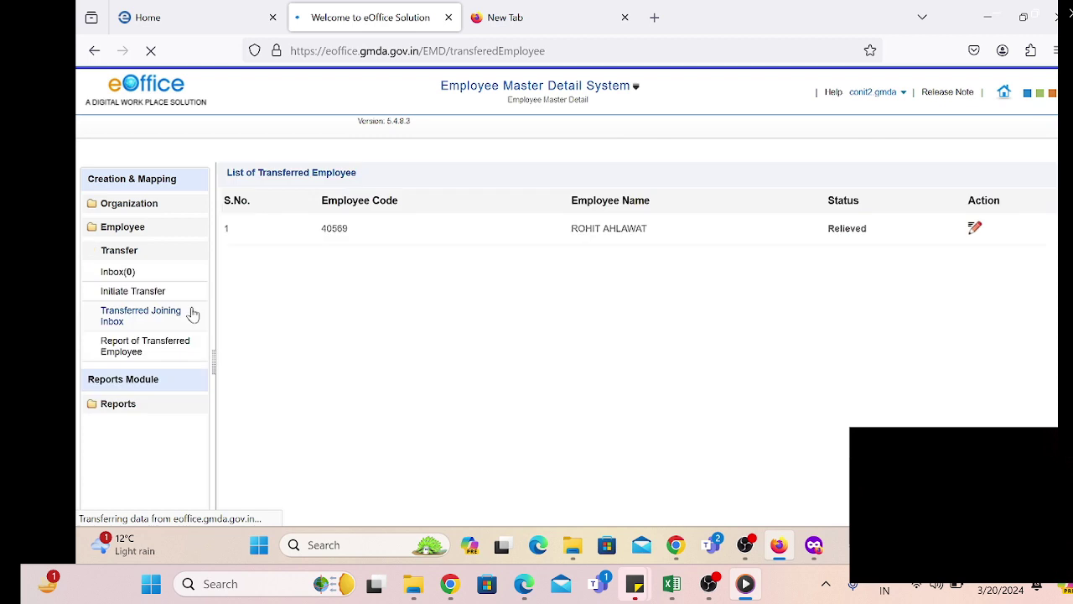
click(954, 231)
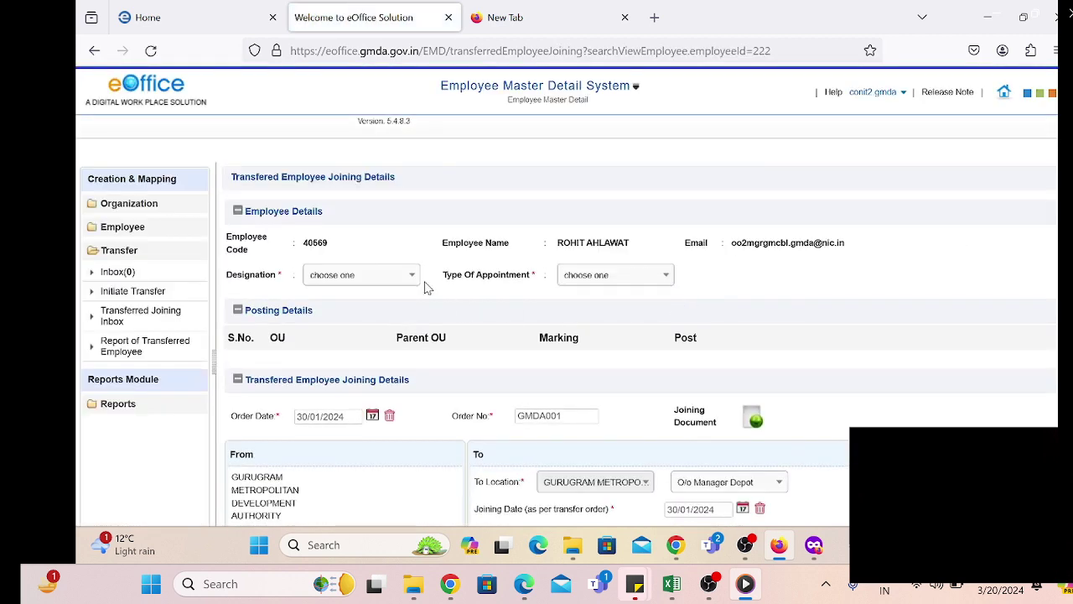
Set designation OFFICE ASSISTANT and appointment type HKRNL, then confirm the joining
click(412, 277)
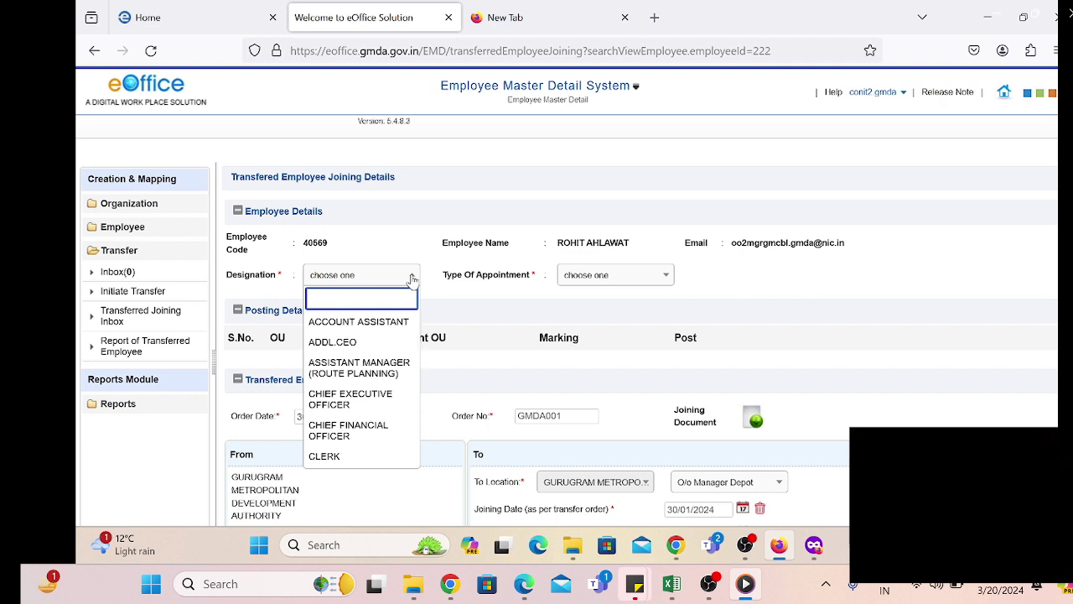
text(offi)
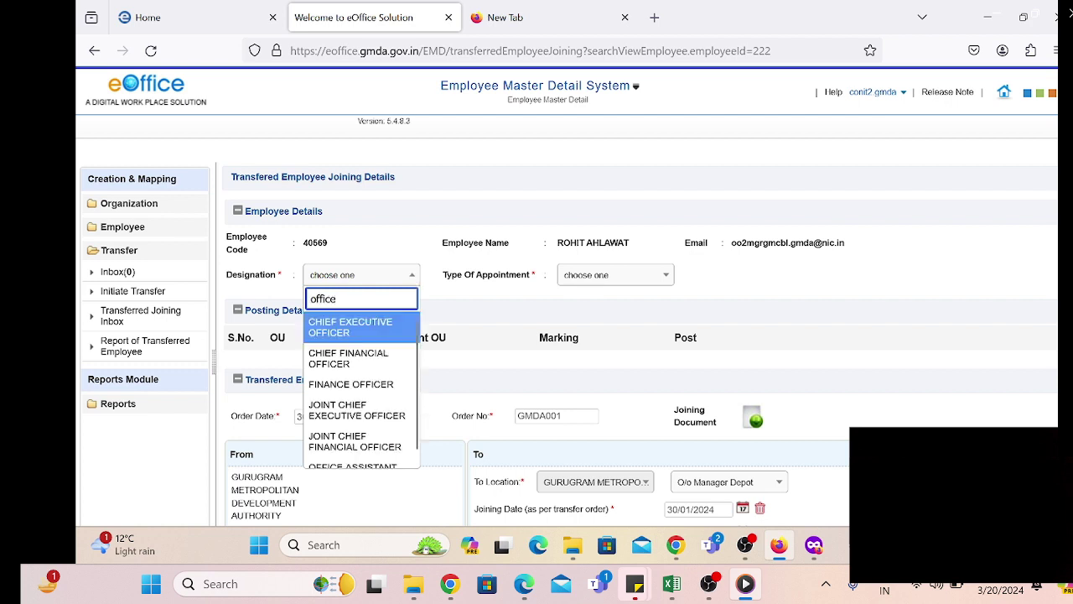
text(ce)
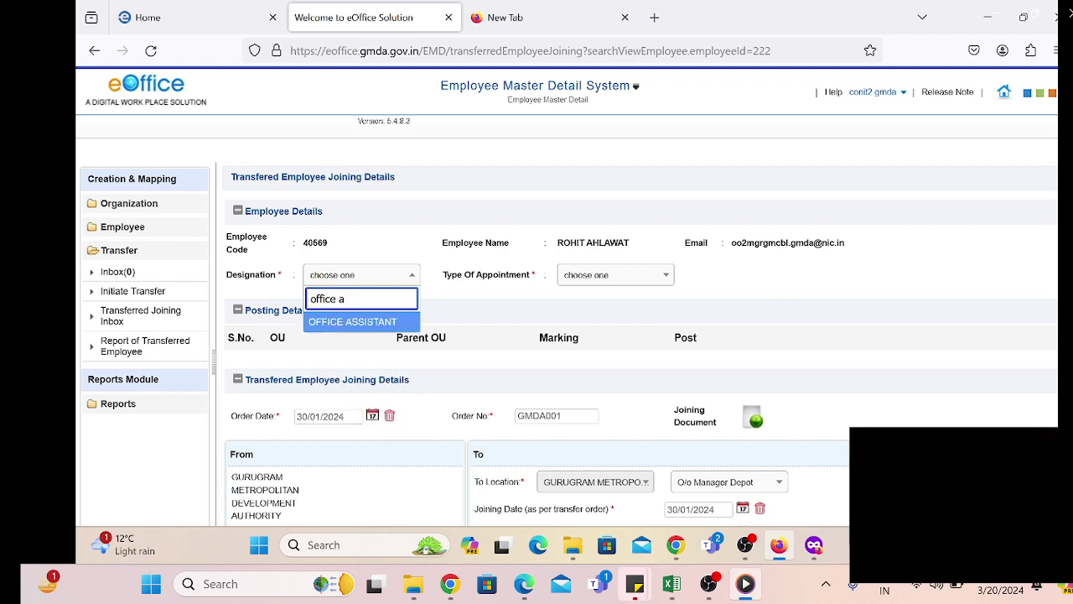
click(355, 326)
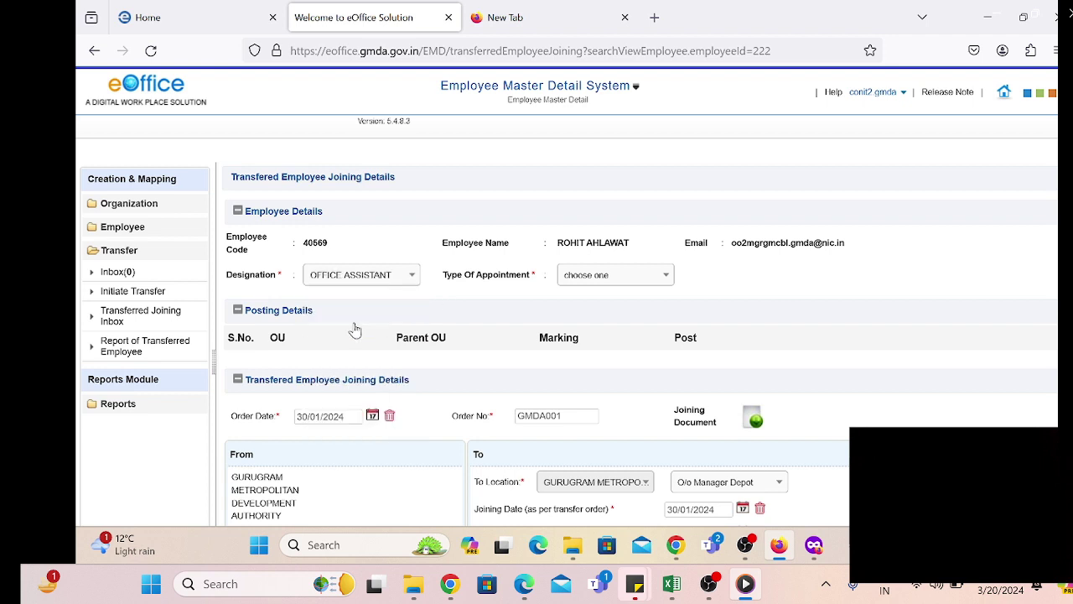
click(631, 283)
scroll(399, 347, down, 3)
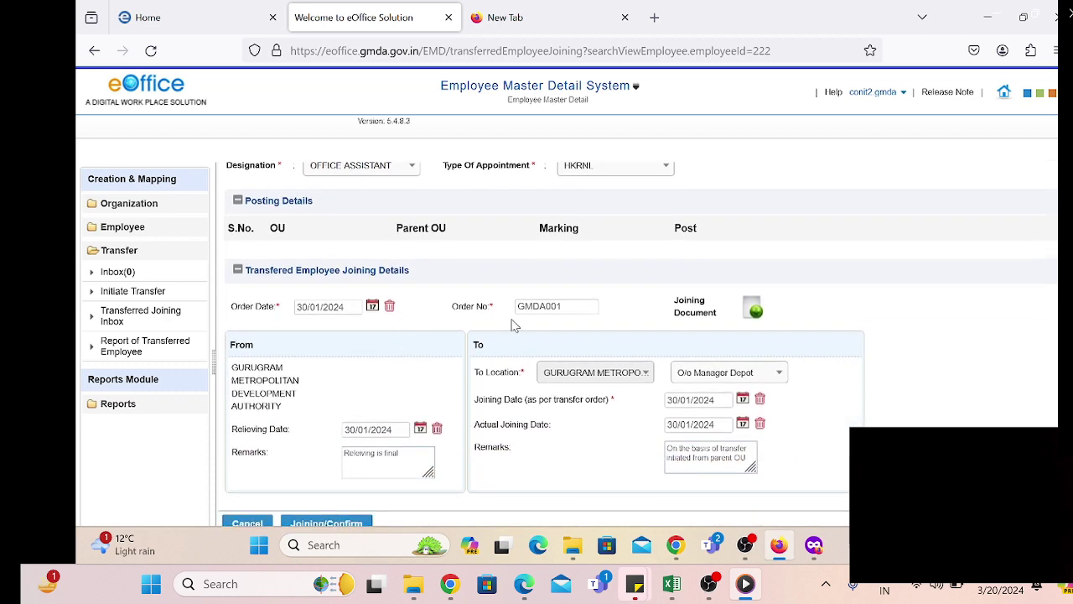
scroll(515, 326, down, 1)
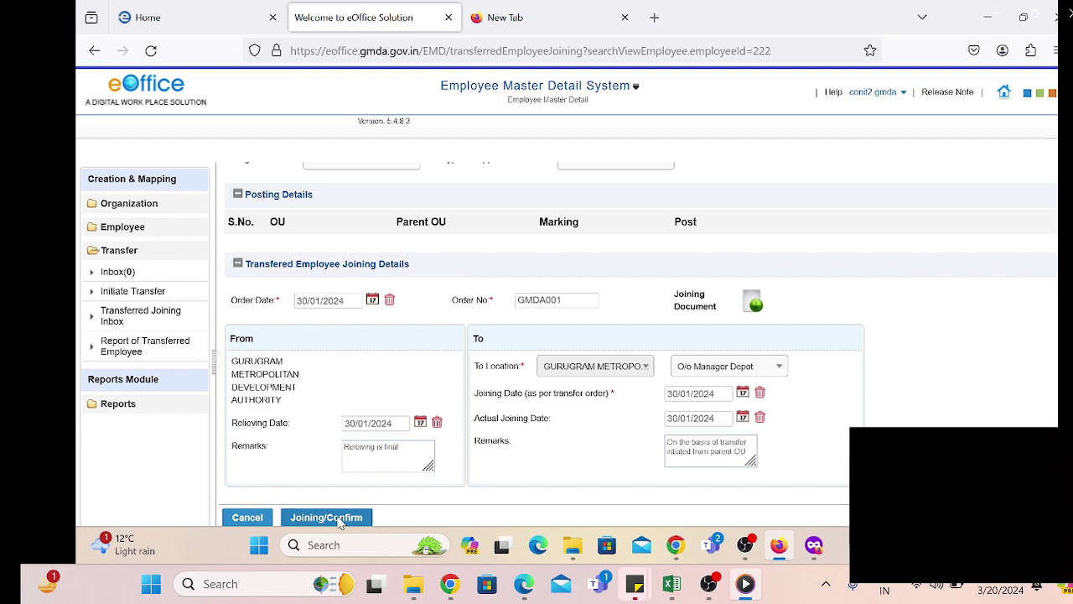
click(340, 518)
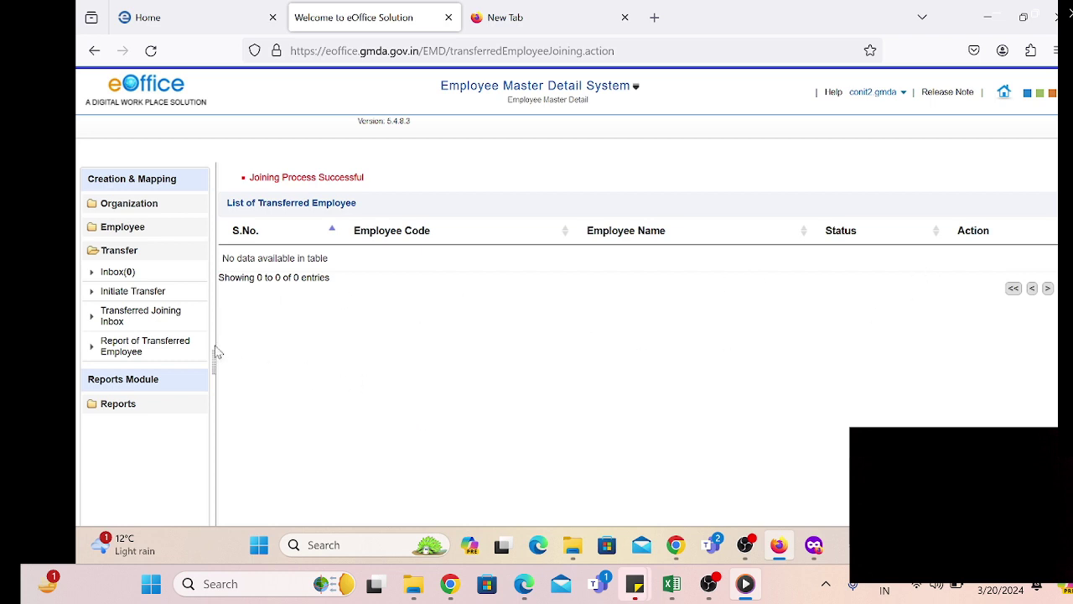
Search Employee Name for the transferred employee to list them as OFFICE ASSISTANT
click(125, 228)
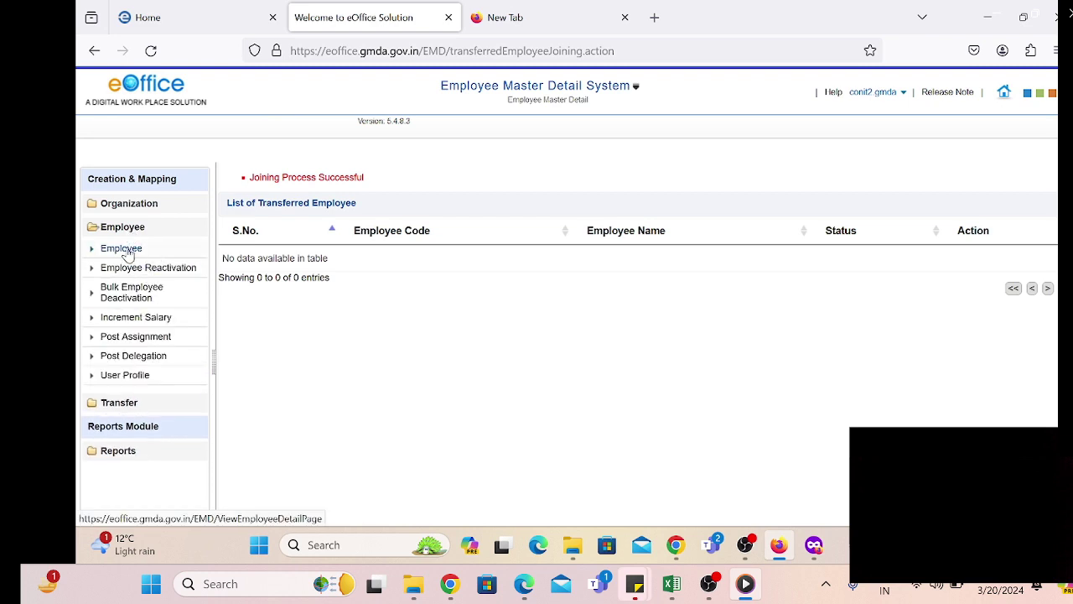
click(128, 253)
click(499, 215)
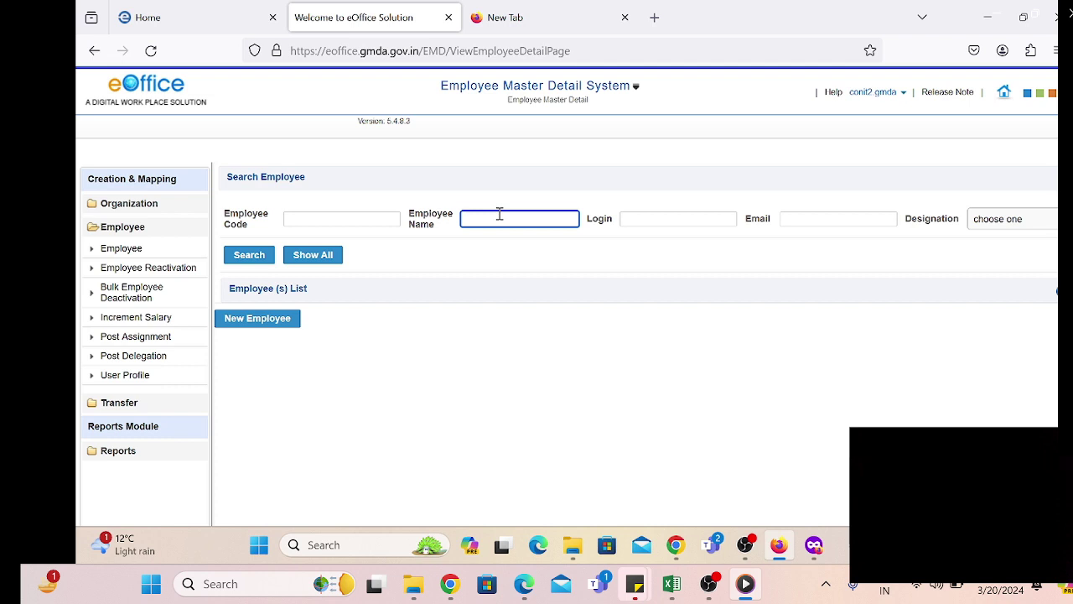
text(al)
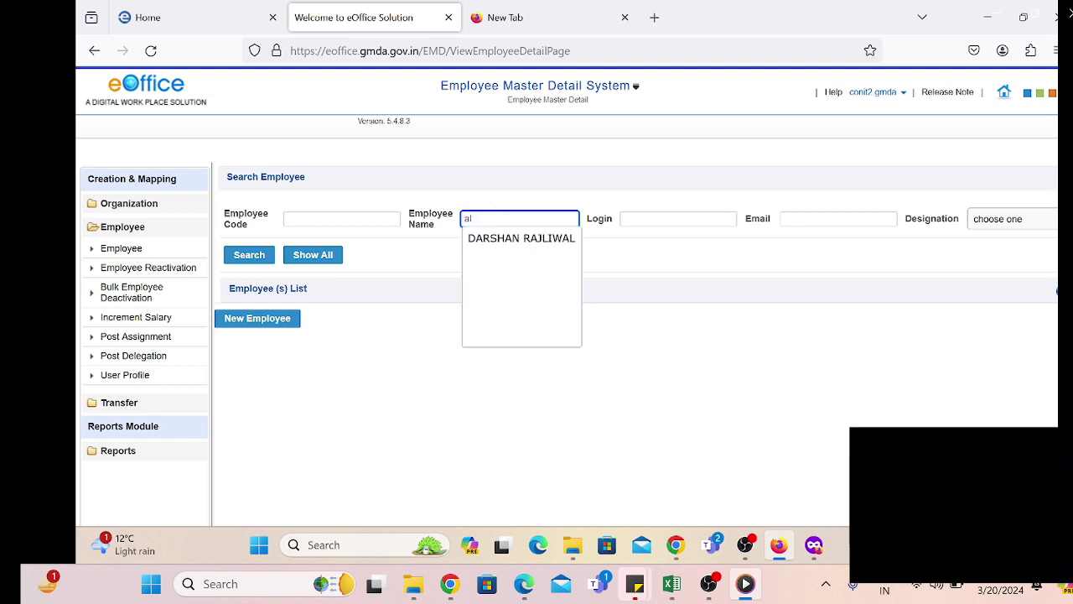
key(BackSpace)
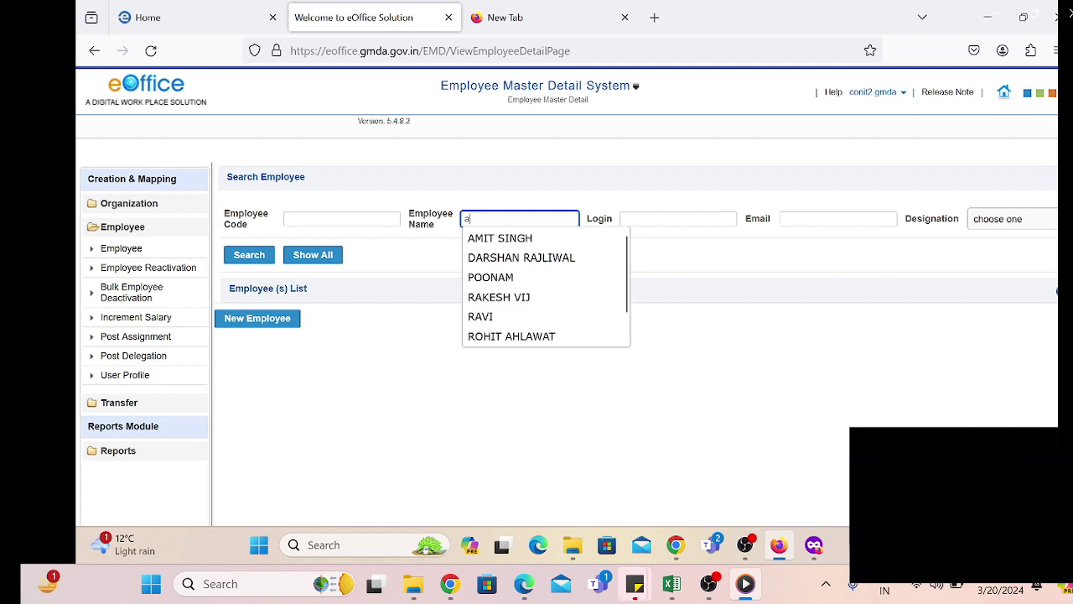
text(lha)
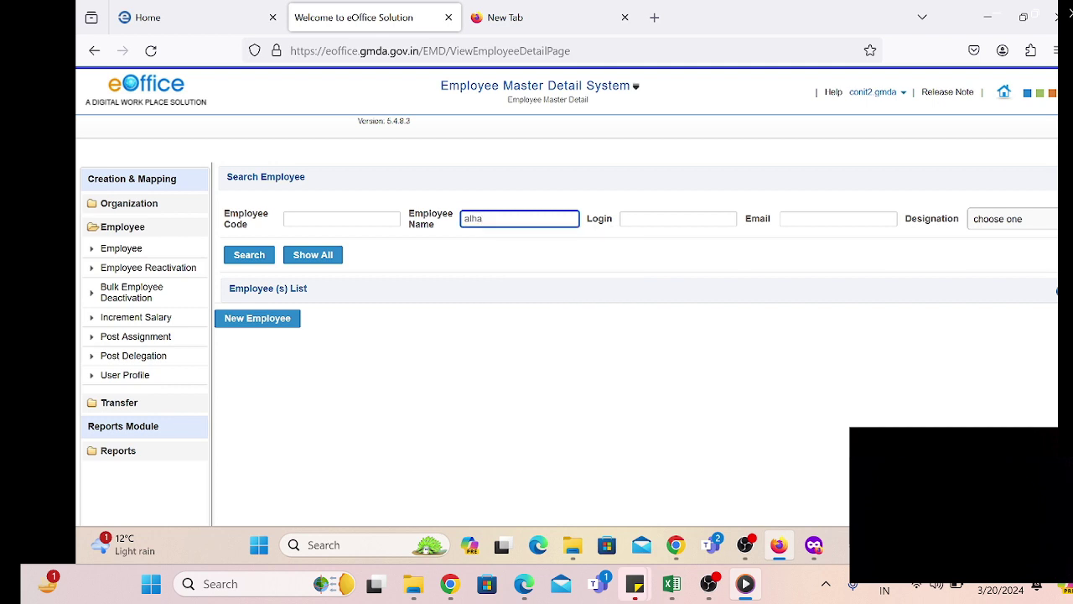
key(BackSpace)
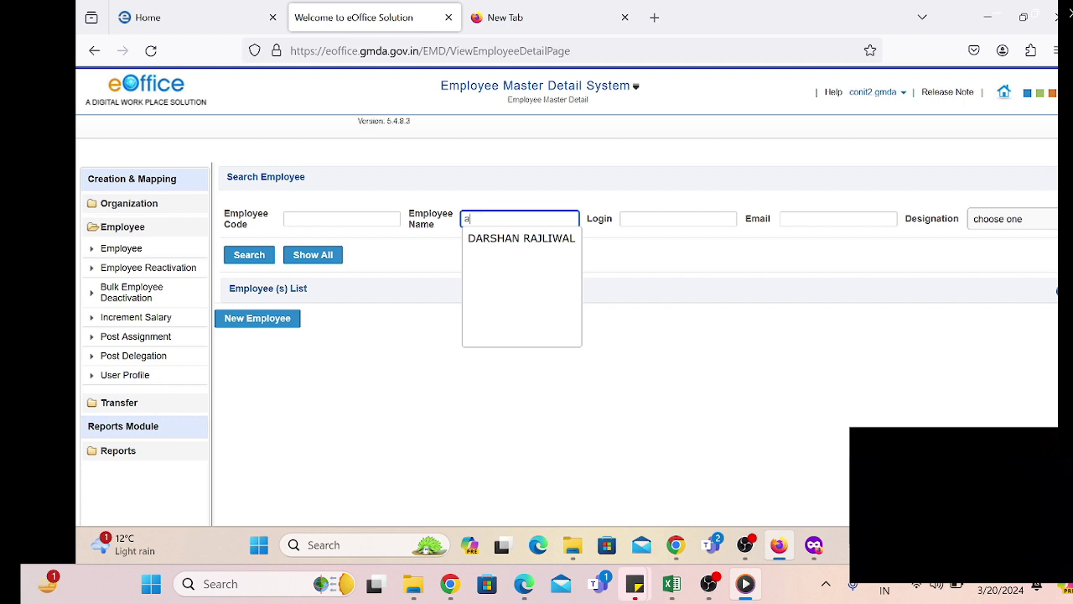
key(BackSpace)
key(BackSpace)
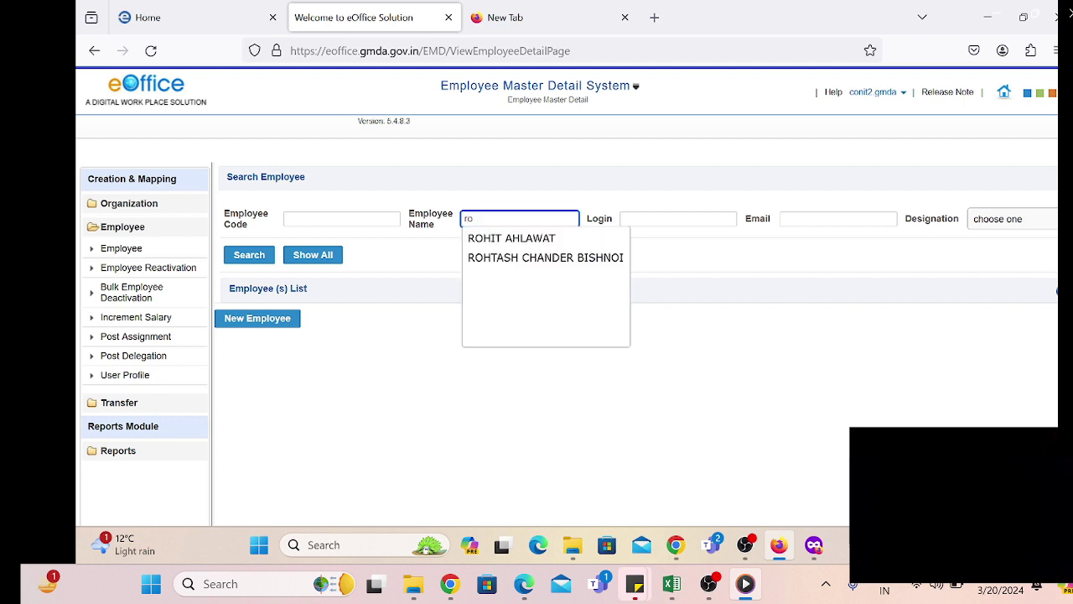
click(528, 240)
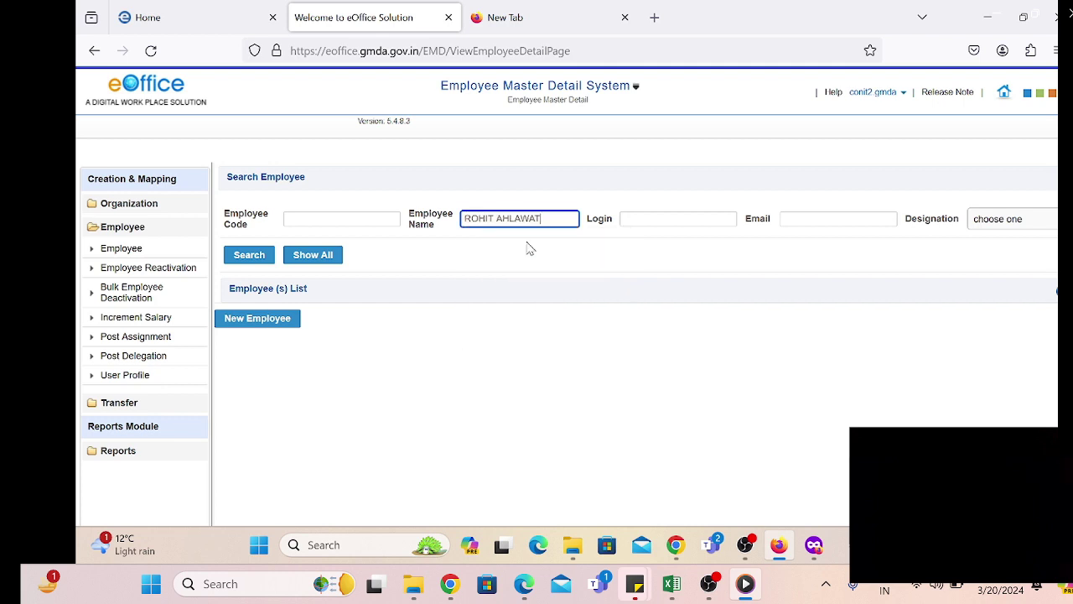
click(247, 256)
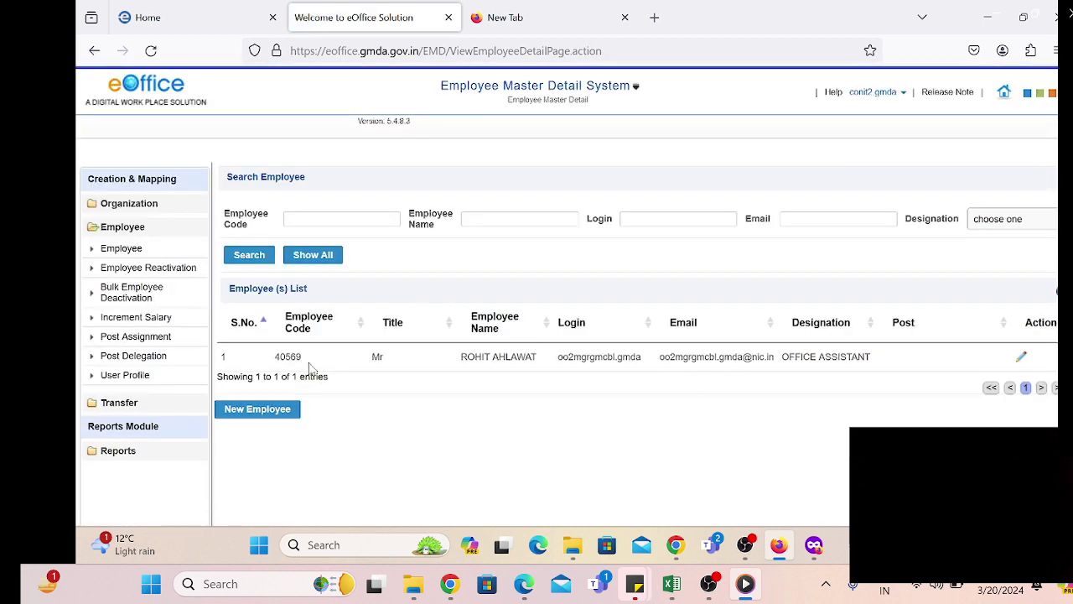
List the transferred employee's post mapping row in Post Assignment
click(136, 338)
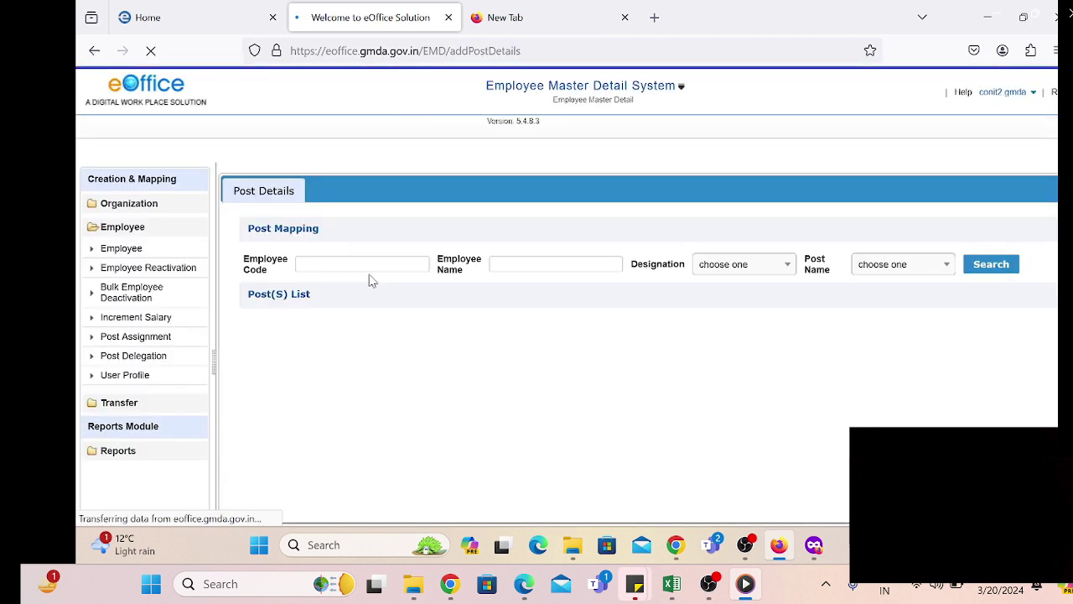
click(511, 265)
text(rohi)
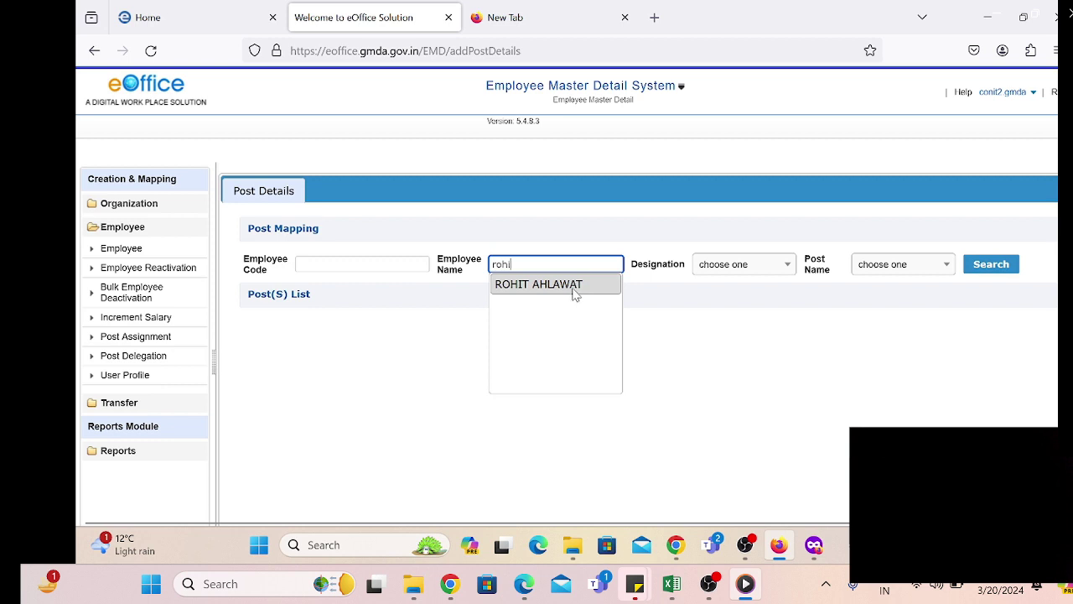
click(567, 290)
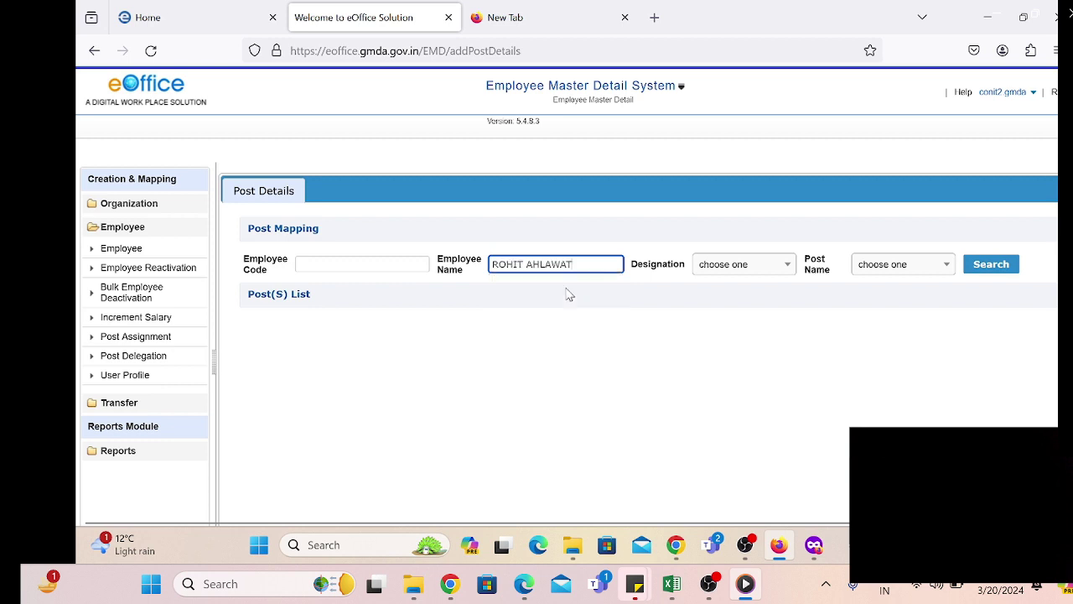
click(989, 265)
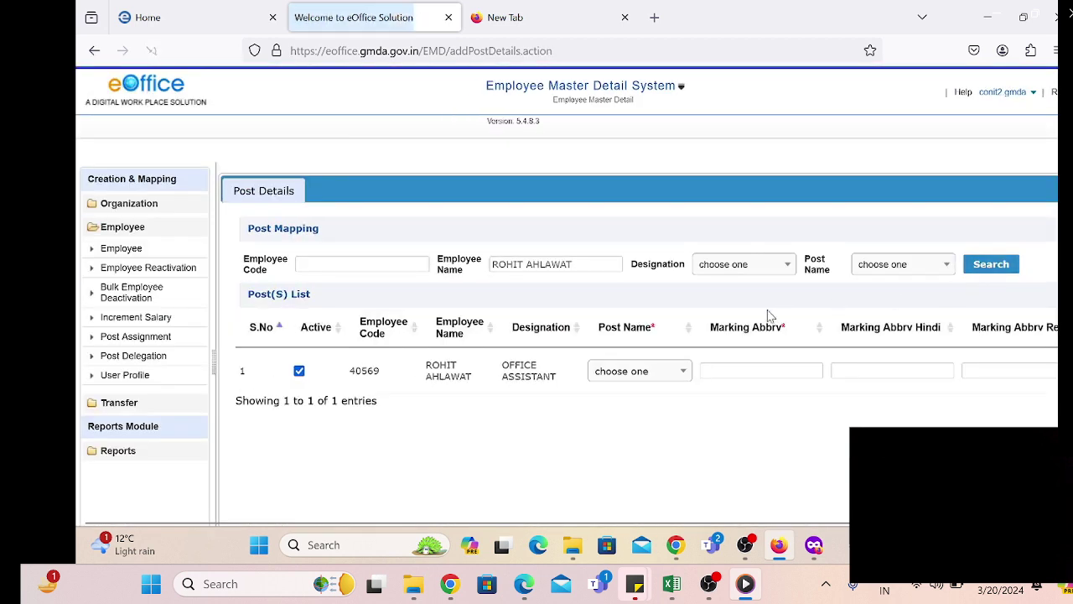
scroll(665, 371, right, 3)
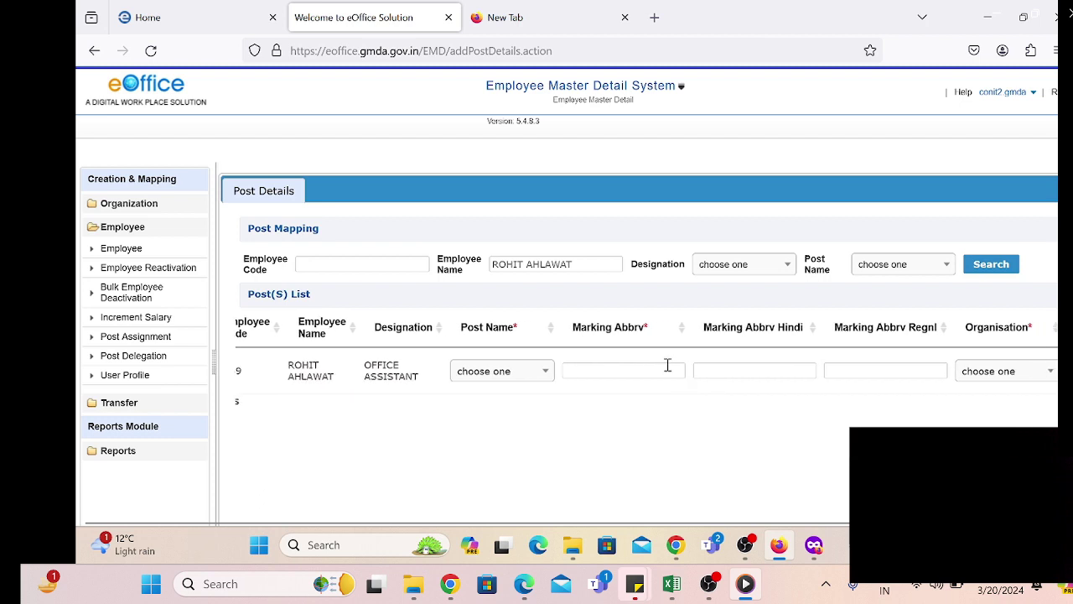
Set post name OFFICE ASSISTANT and start the marking abbreviation with OA(RA)
click(546, 373)
text(o)
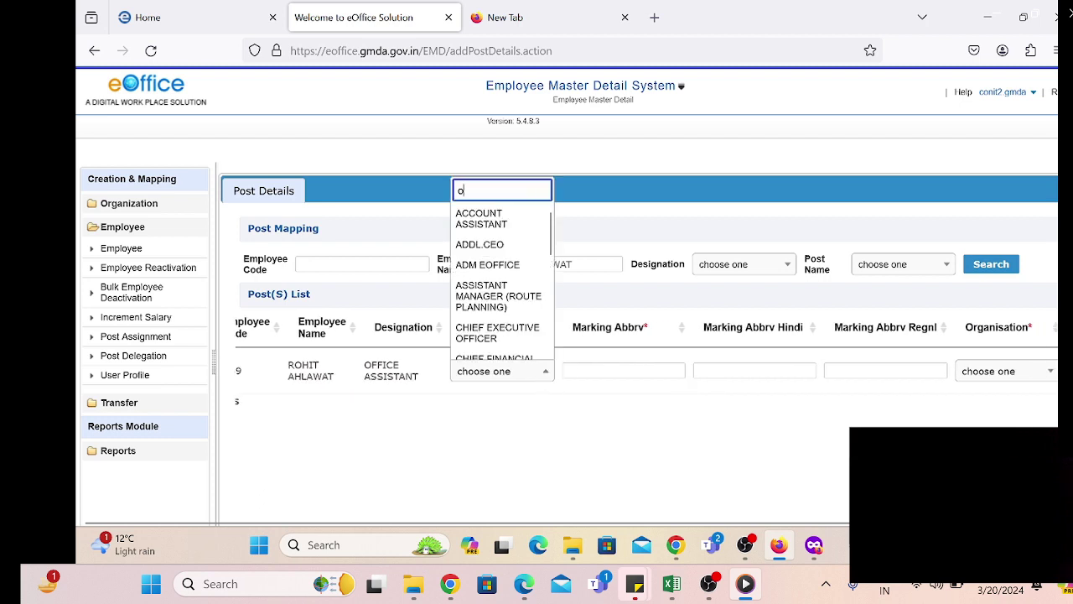
text(ffice as)
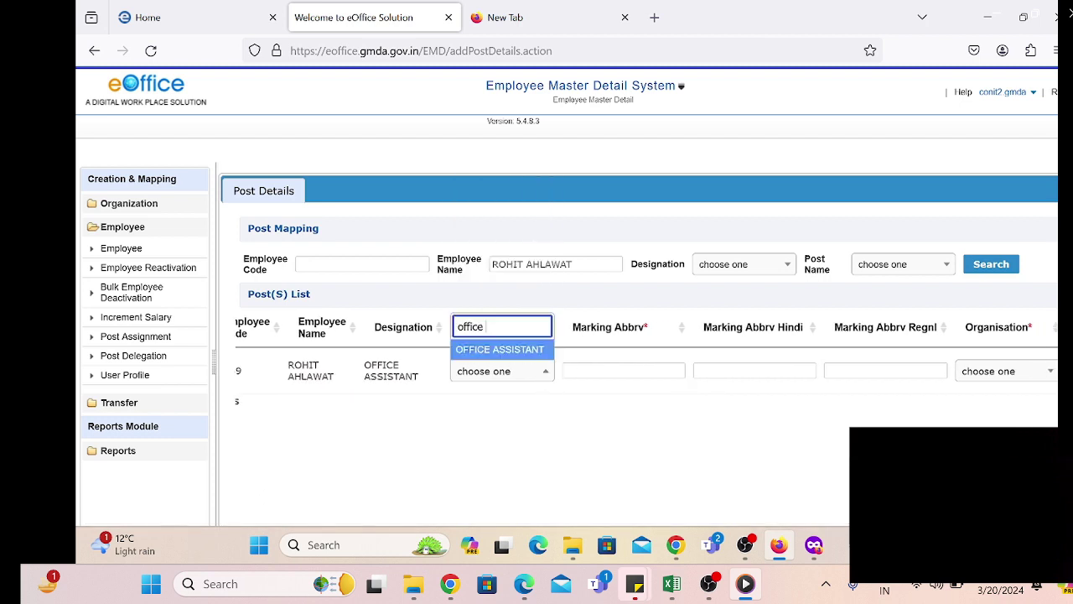
click(512, 350)
click(573, 370)
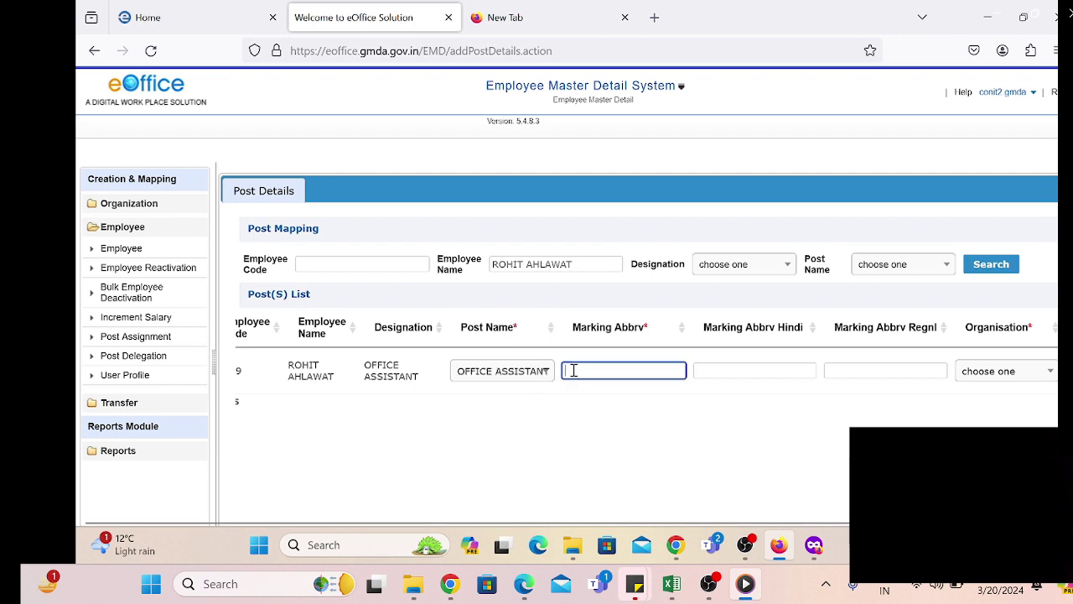
text(OA(R)
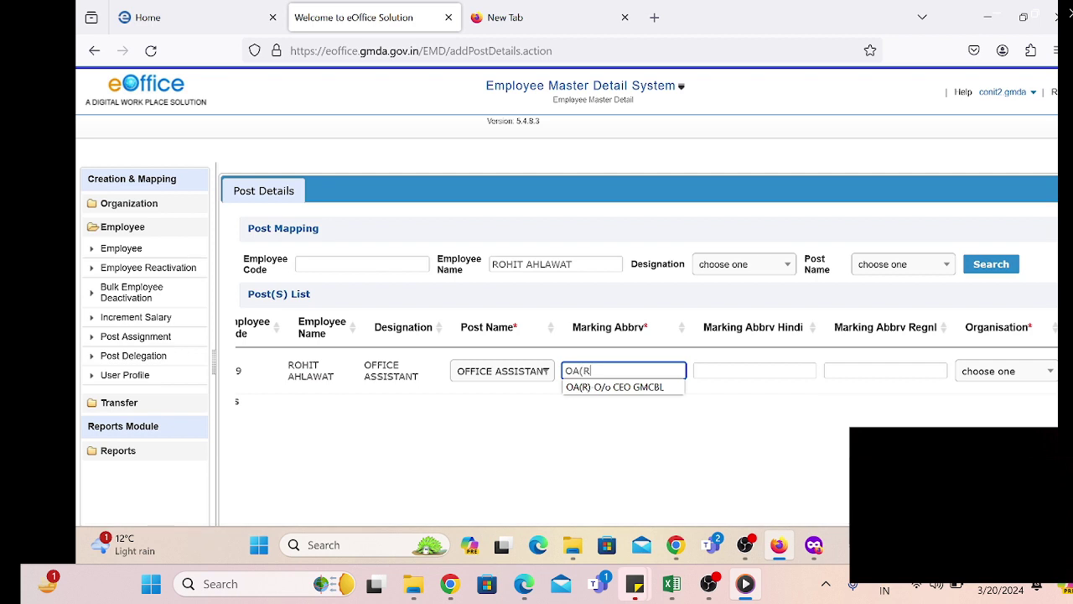
text(A)-O/o)
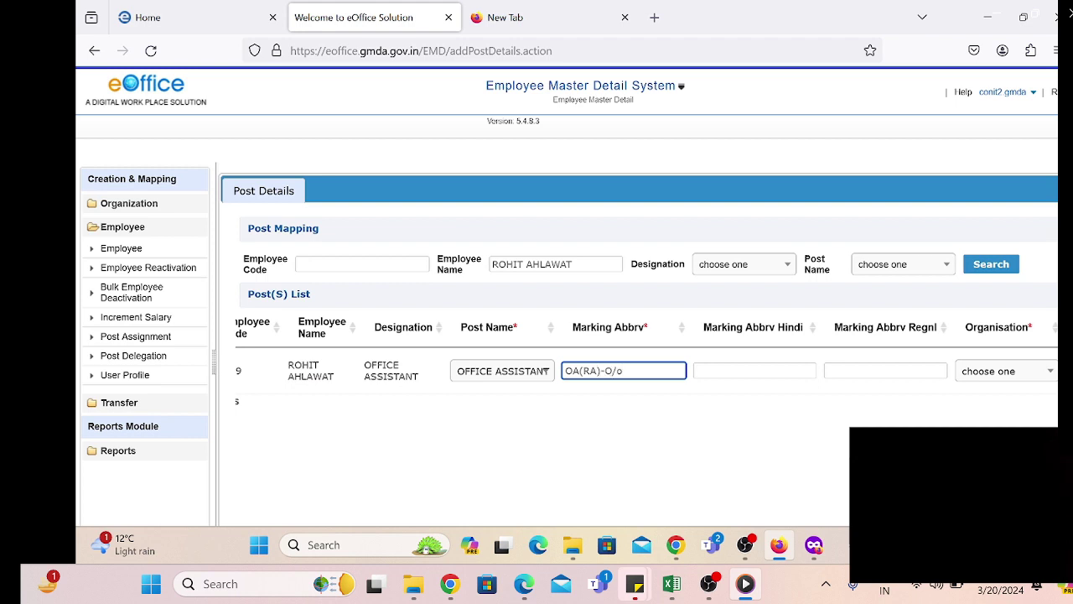
Choose organisation O/o Manager Depot and complete marking abbreviation OA(RA)-O/o Manager Depot
scroll(805, 369, right, 3)
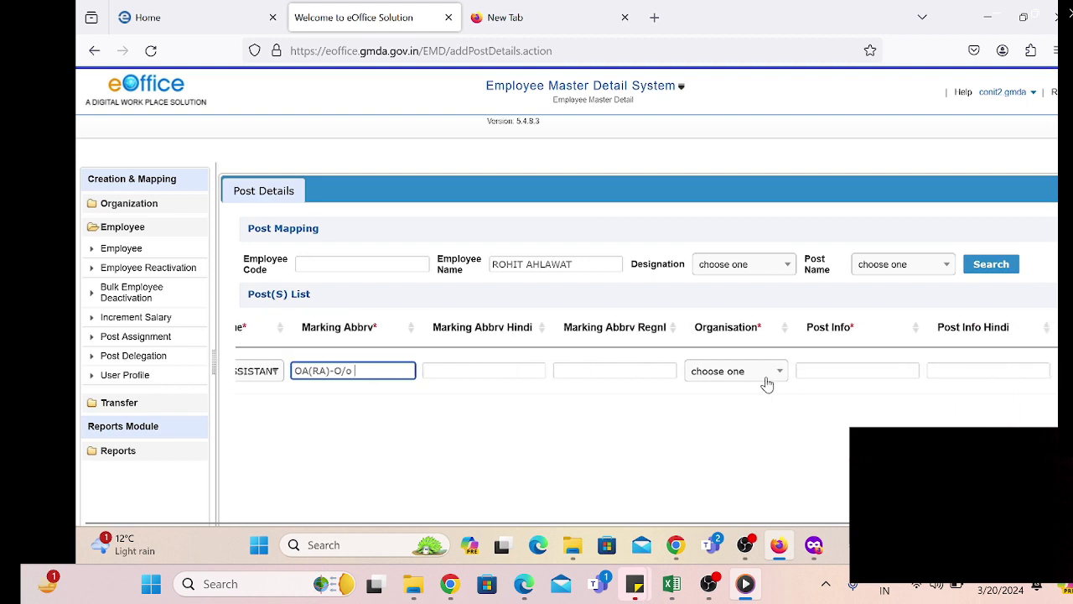
click(775, 374)
text(O)
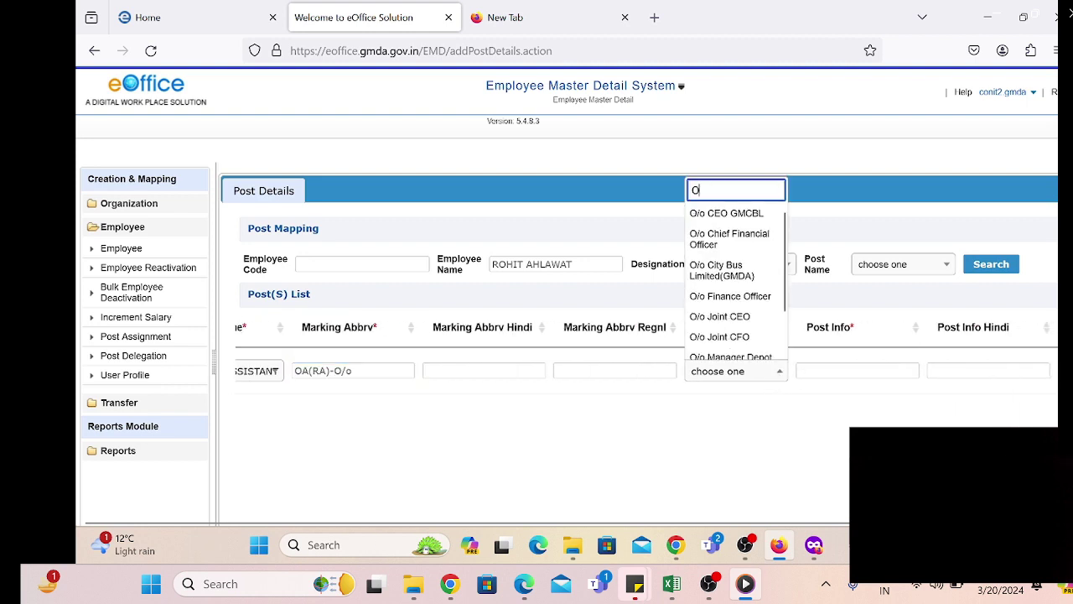
text(/o ma)
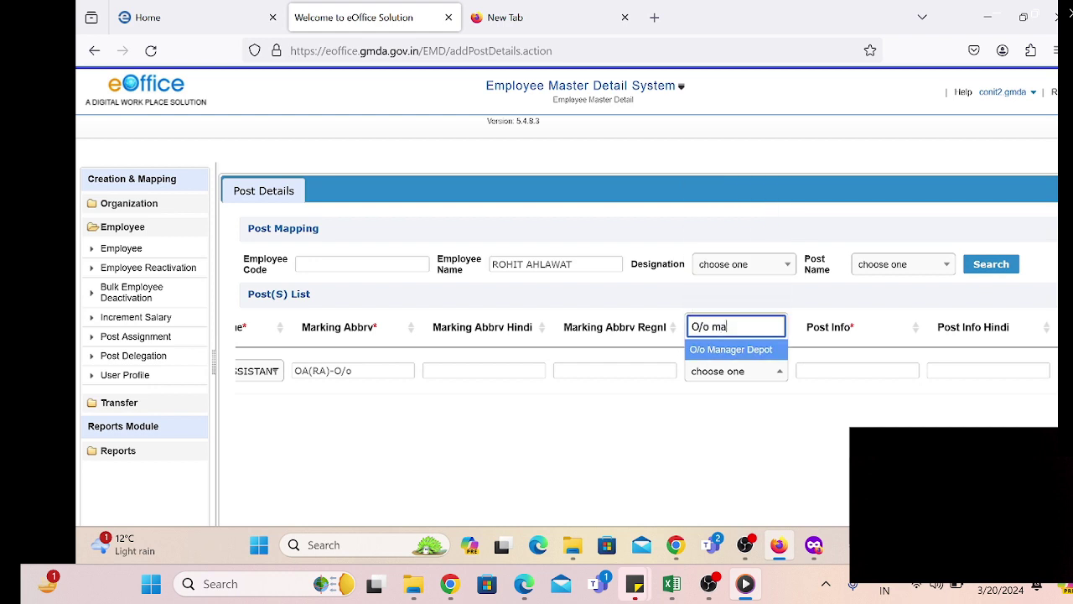
click(738, 353)
click(380, 371)
text(Manager)
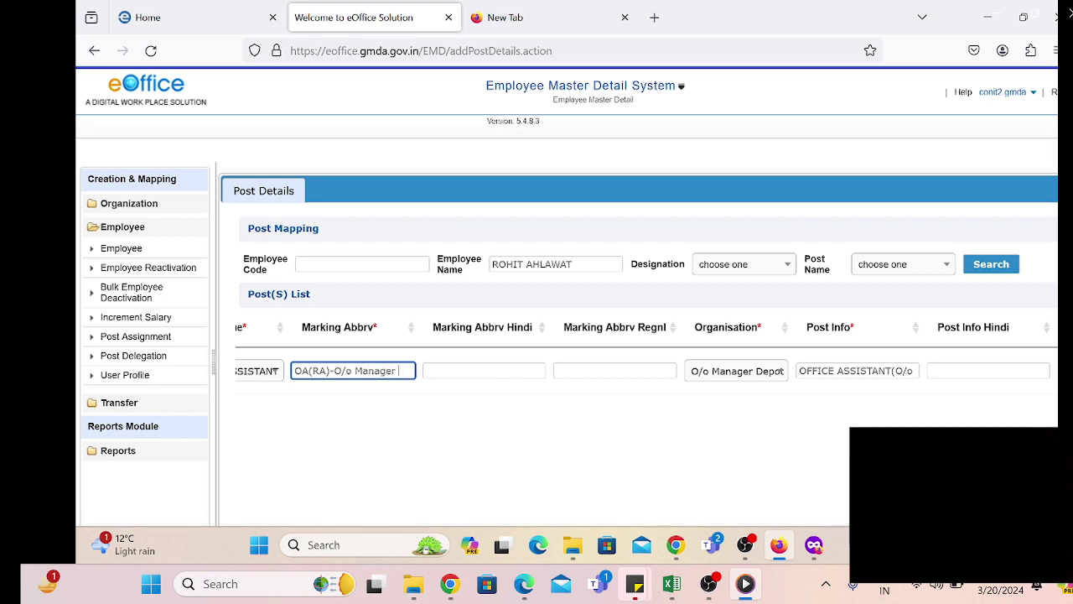
text( Depot)
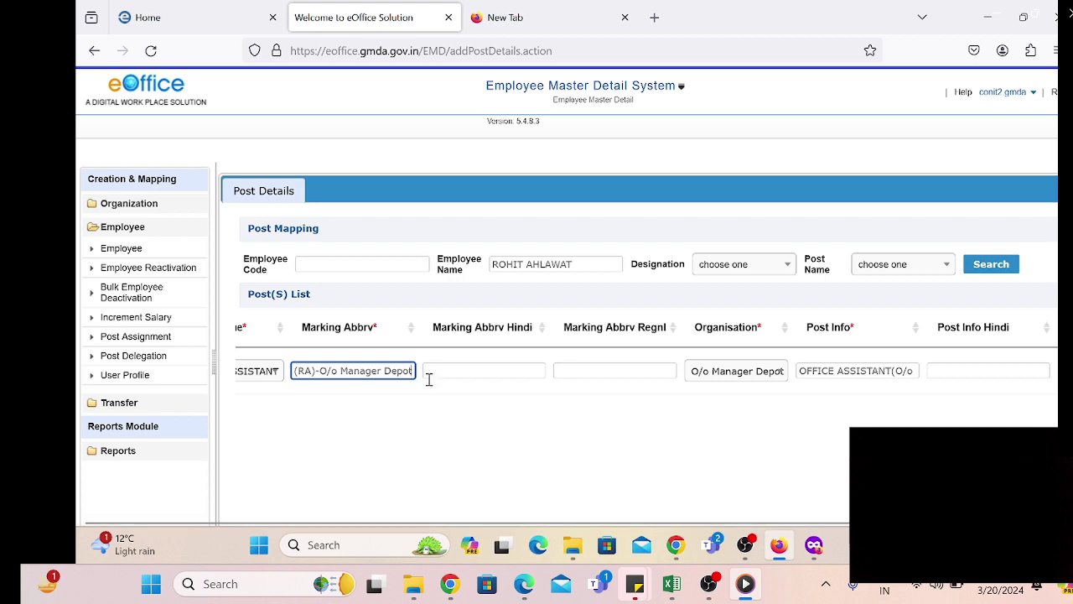
scroll(527, 377, right, 5)
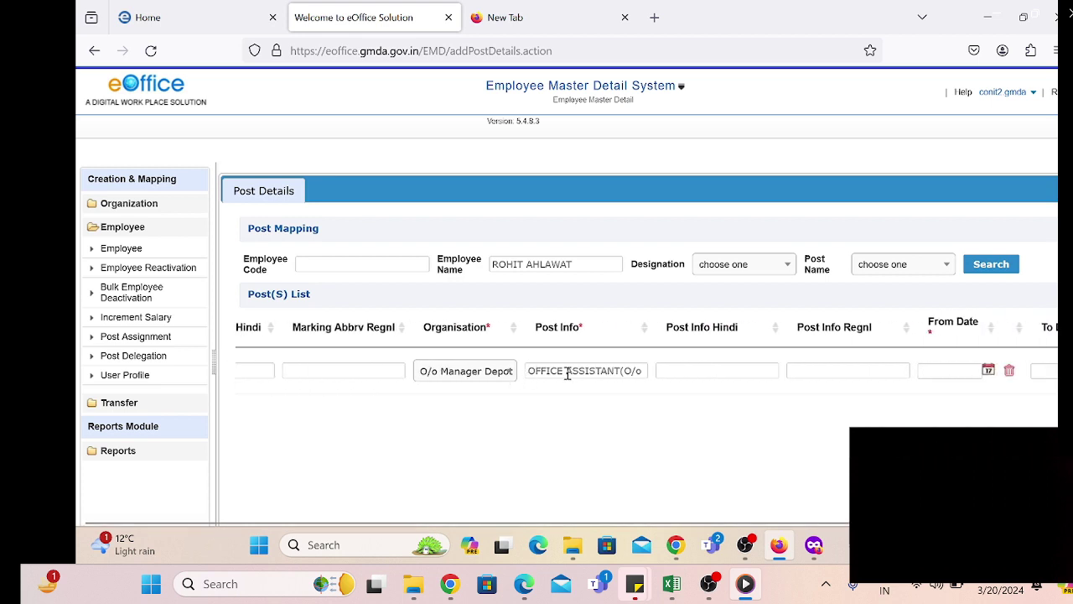
Save post OFFICE ASSISTANT(O/o Manager Depot) as primary, starting 30/01/2024
click(579, 373)
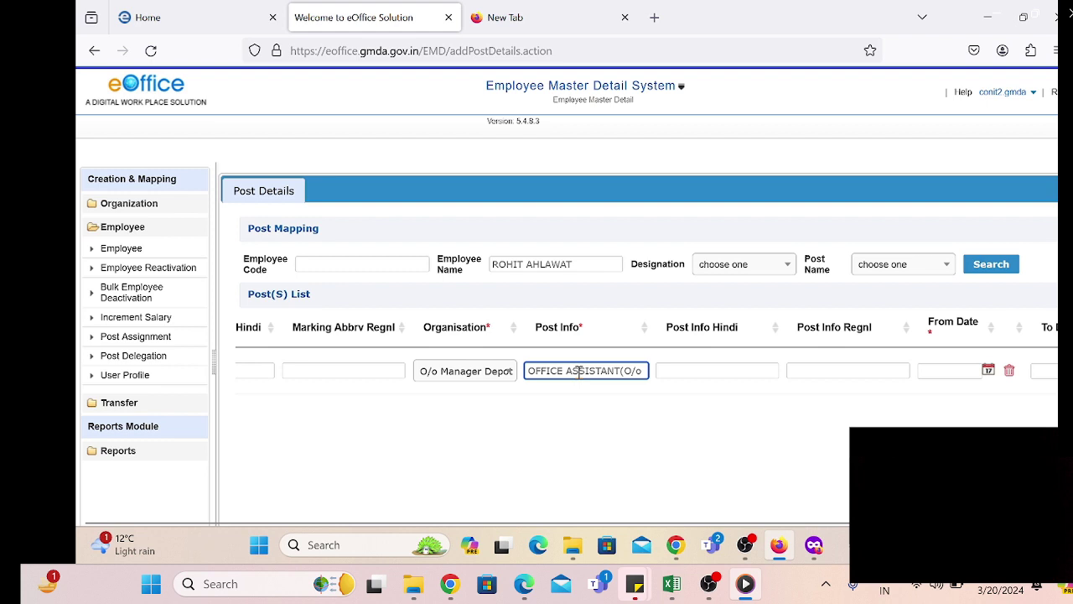
text(Manager Depot))
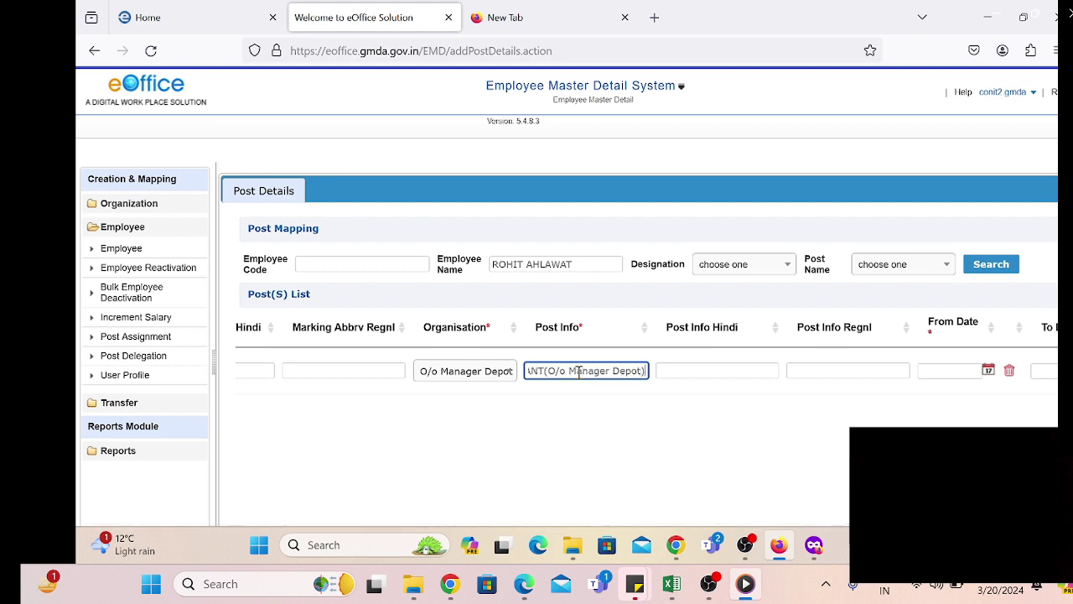
scroll(700, 366, right, 4)
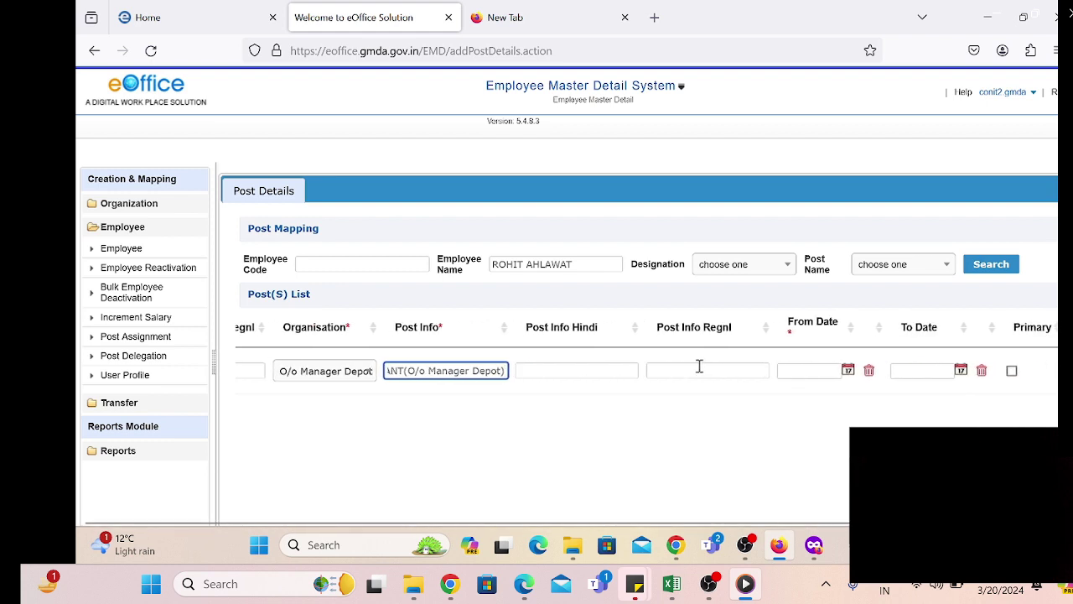
click(582, 369)
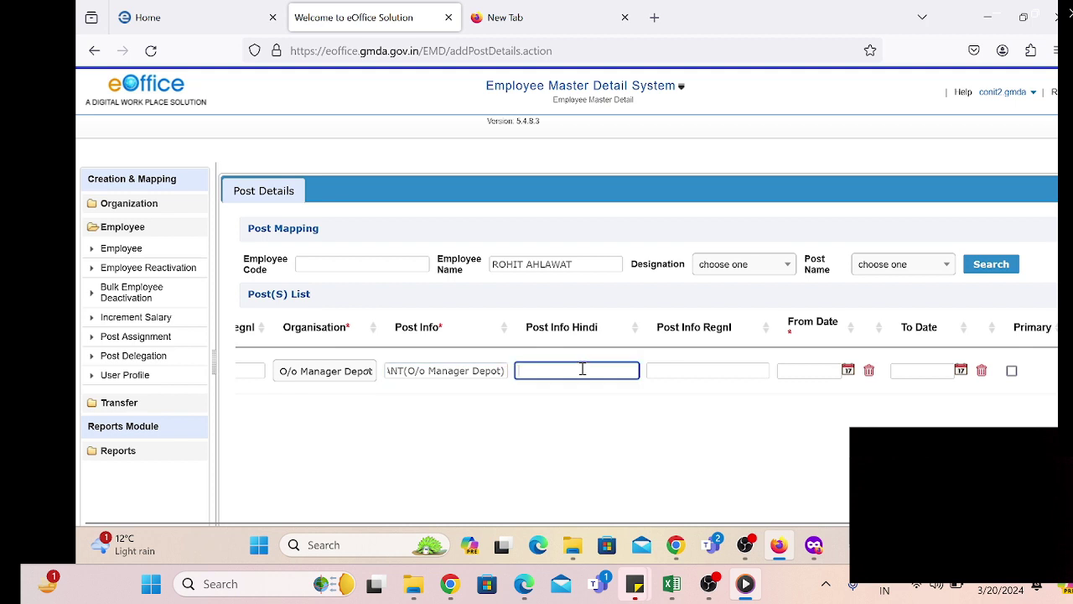
click(848, 371)
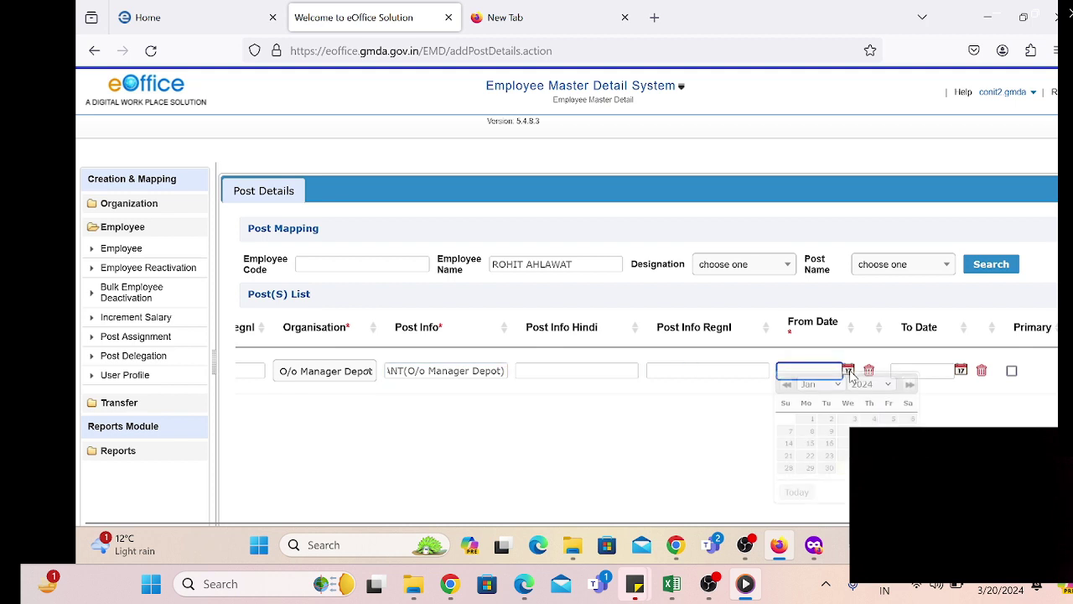
click(830, 468)
scroll(881, 417, right, 3)
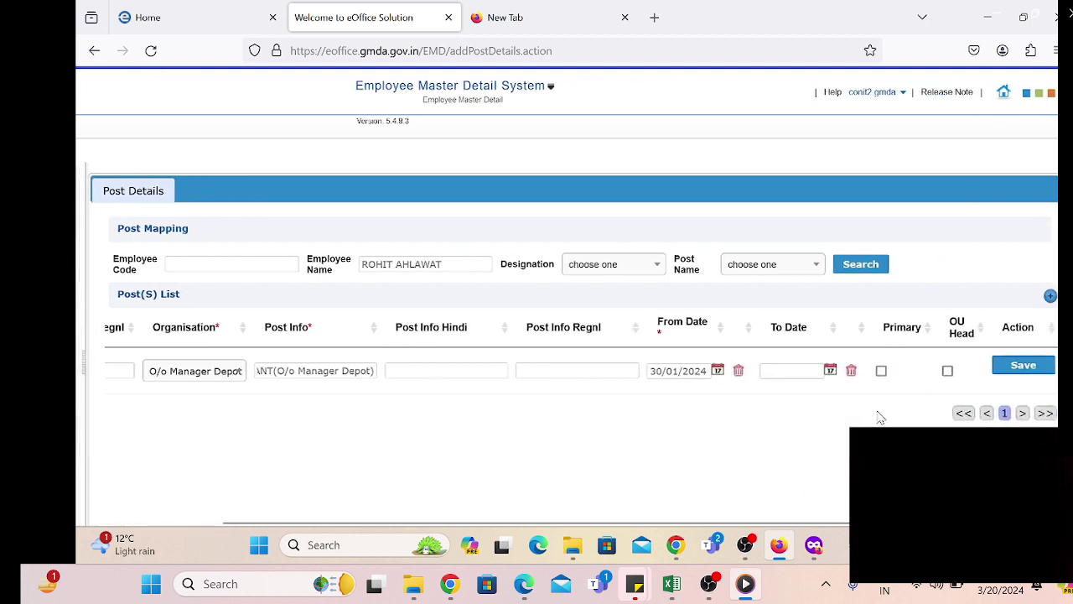
click(882, 372)
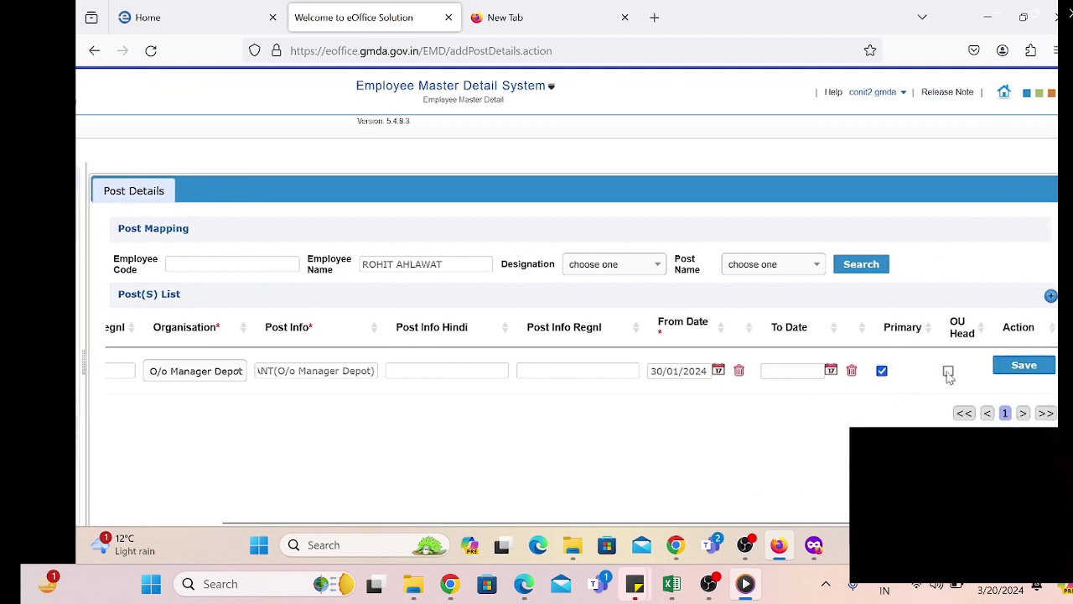
click(1023, 367)
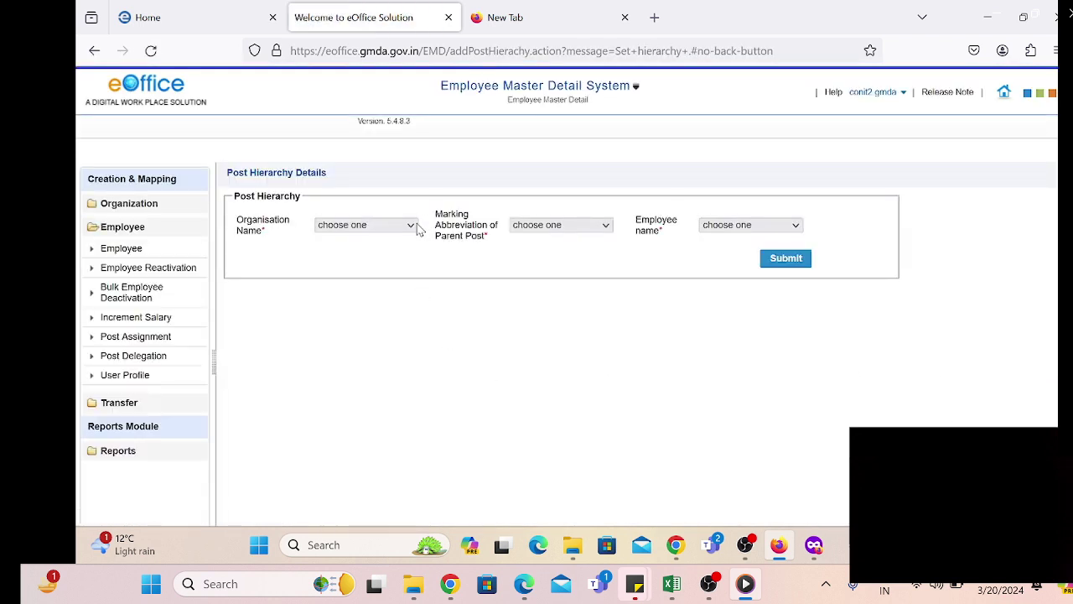
Set the post hierarchy to O/o CEO GMCBL with parent post CEO(MS) and its employee
click(412, 228)
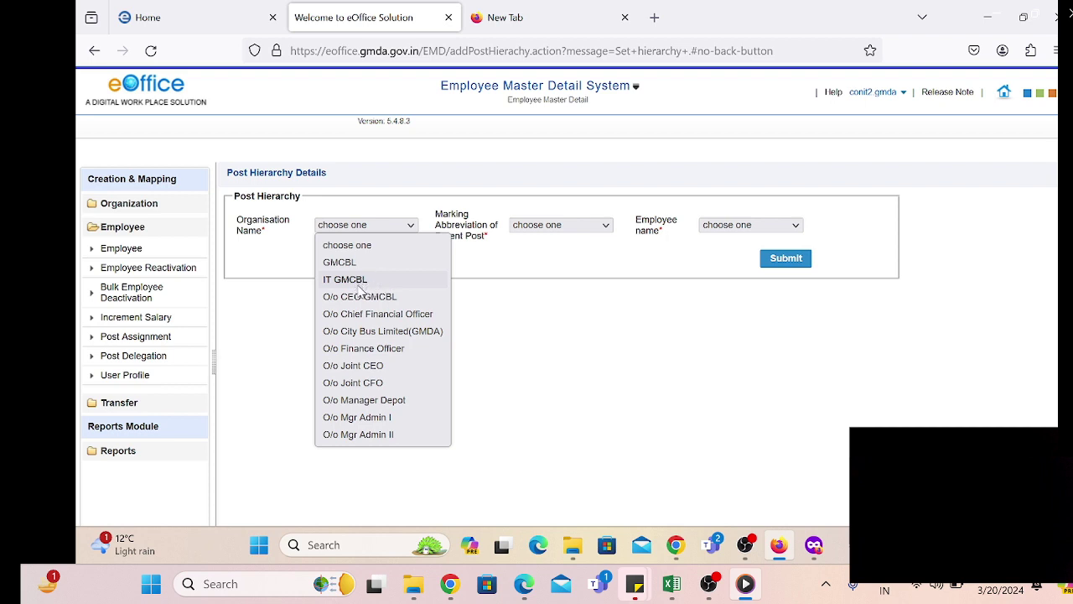
click(363, 296)
click(554, 226)
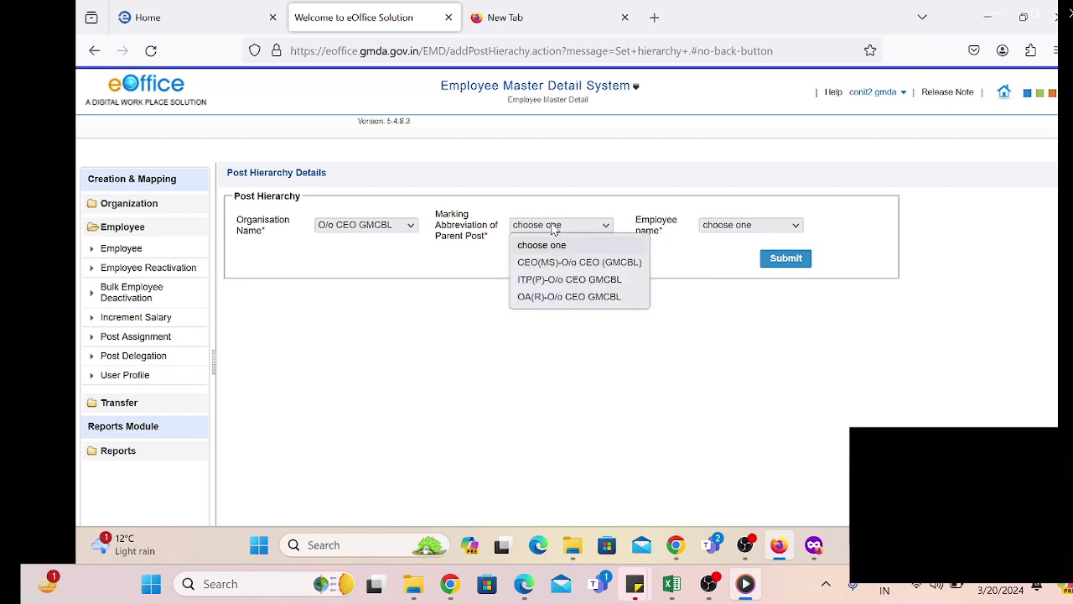
click(576, 263)
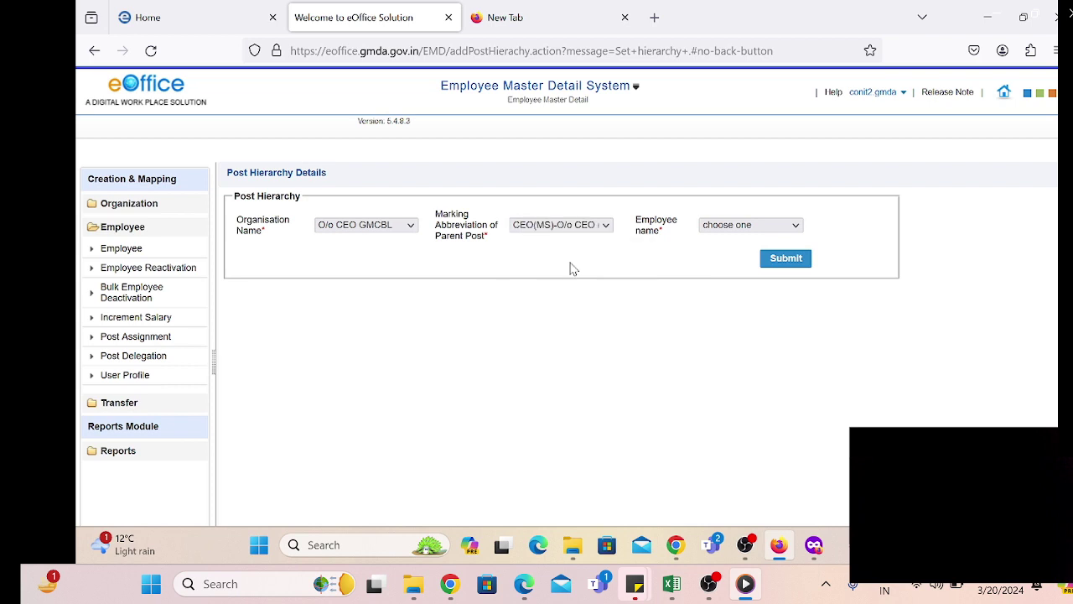
click(723, 227)
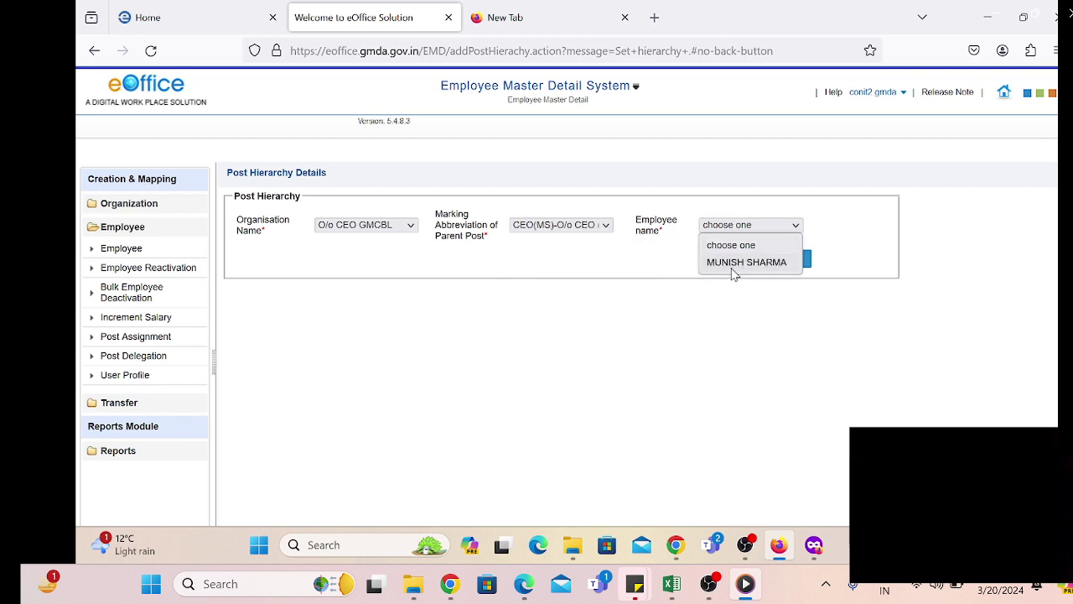
click(733, 265)
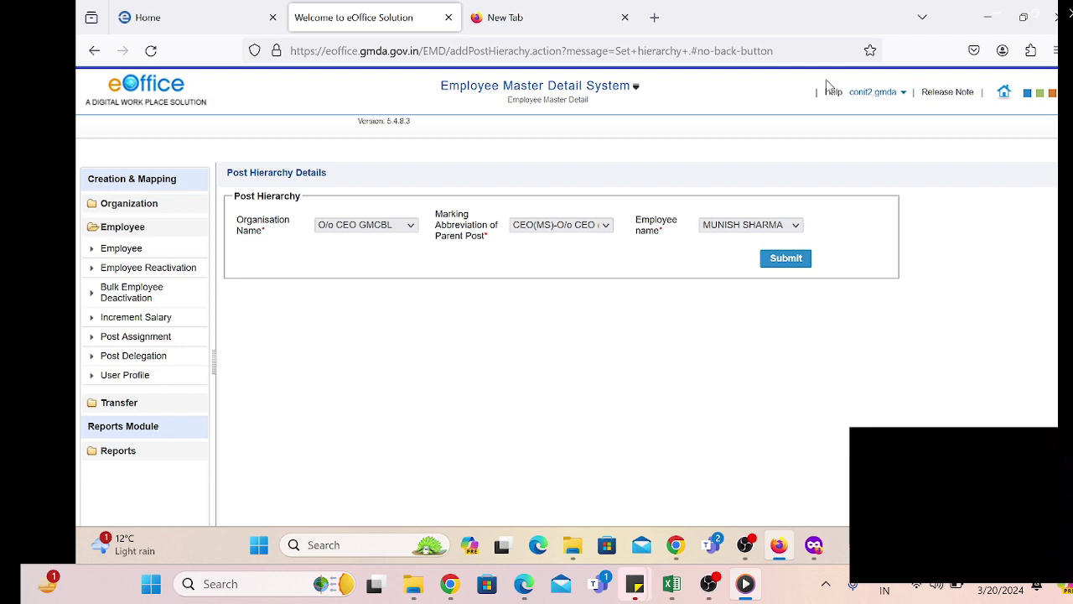
click(1006, 94)
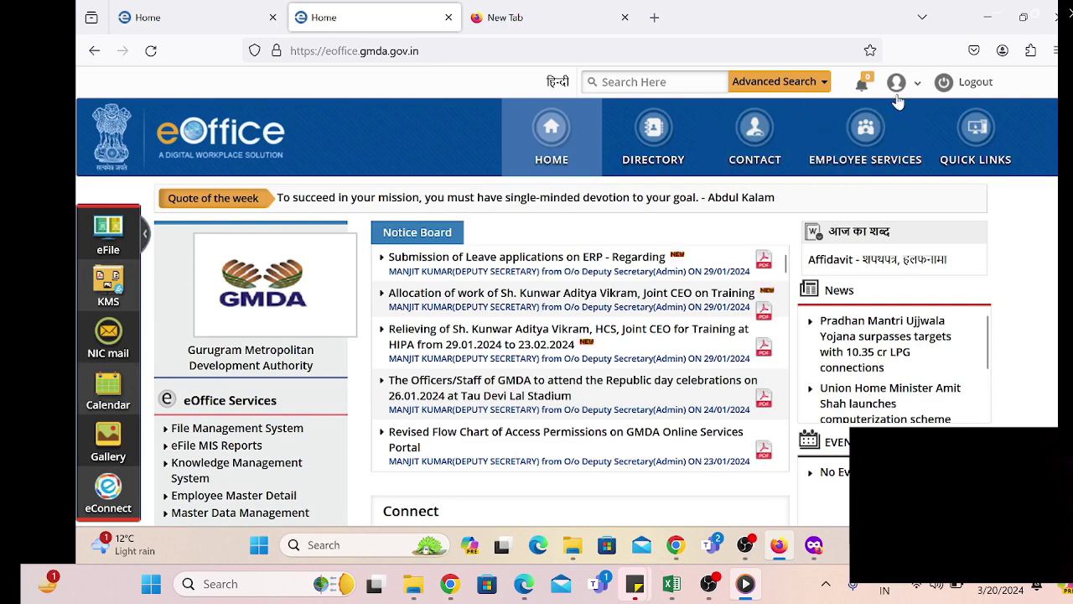
Go to Admin Section > Application Management System > Application Post Role
click(909, 87)
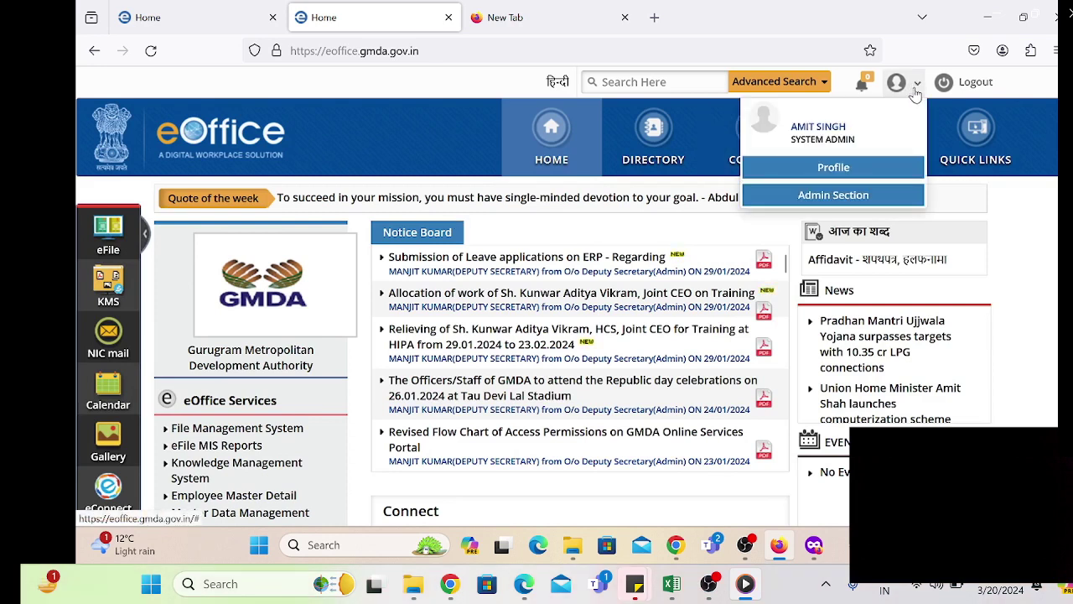
click(832, 196)
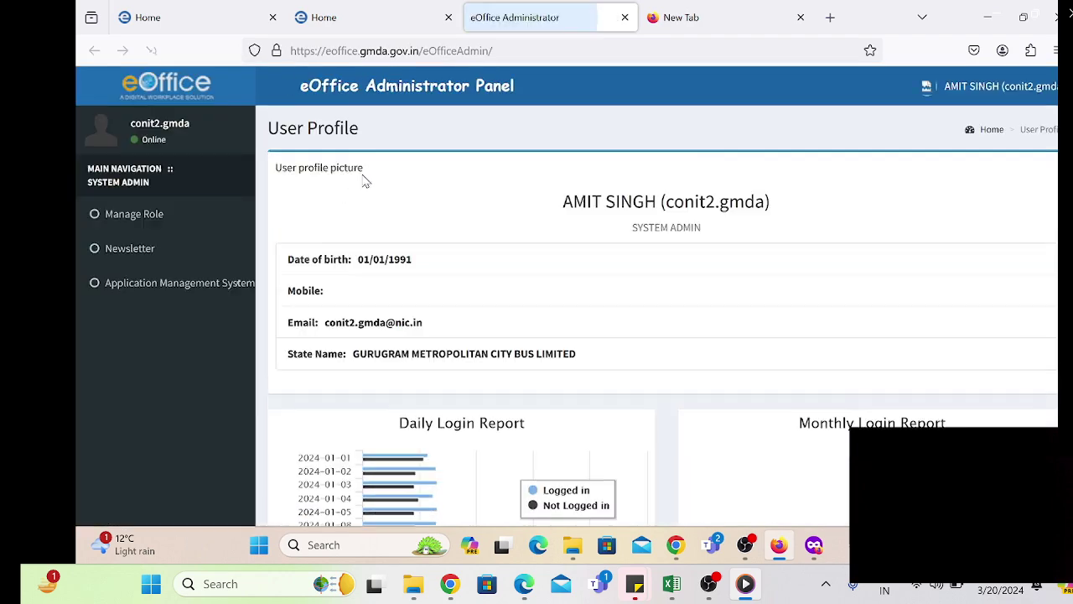
click(176, 289)
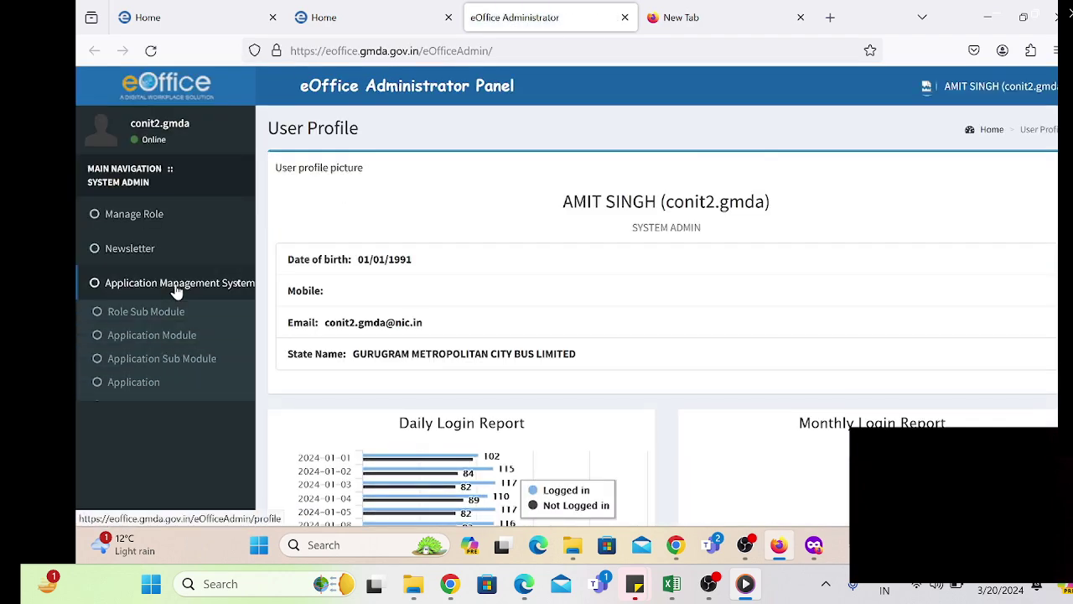
scroll(175, 287, down, 3)
click(170, 281)
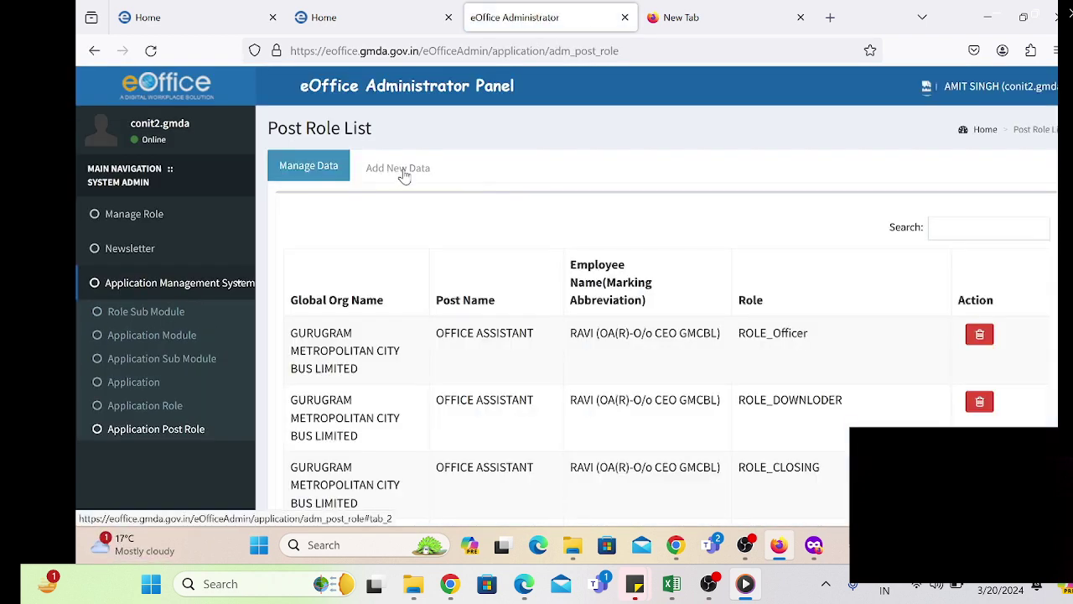
Create an eFile post-role mapping for OFFICE ASSISTANT at GURUGRAM METROPOLITAN CITY BUS LIMITED, O/o Manager Depot employee
click(403, 172)
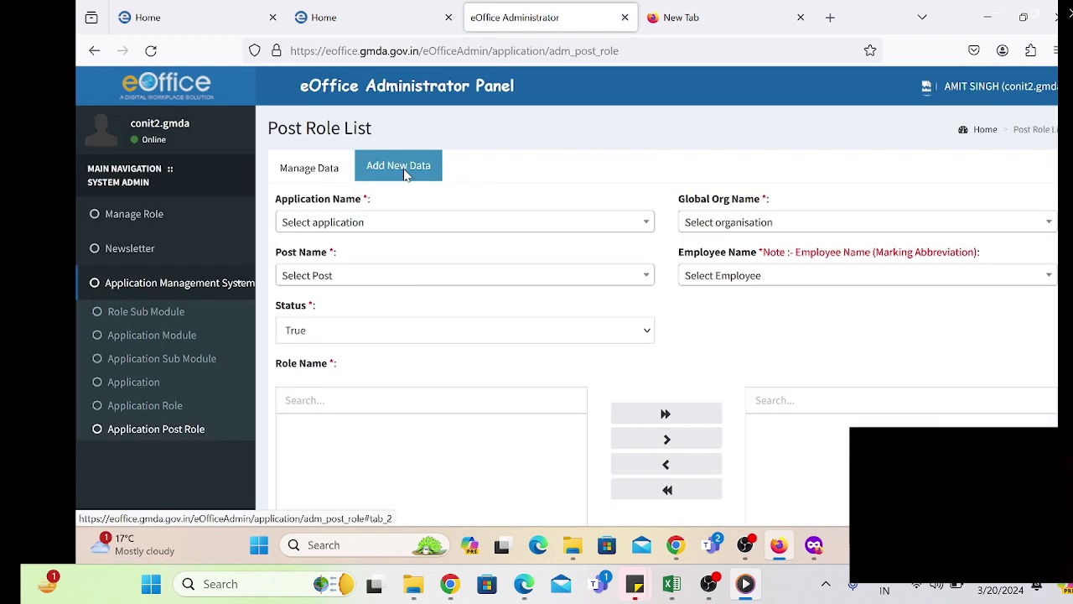
click(379, 224)
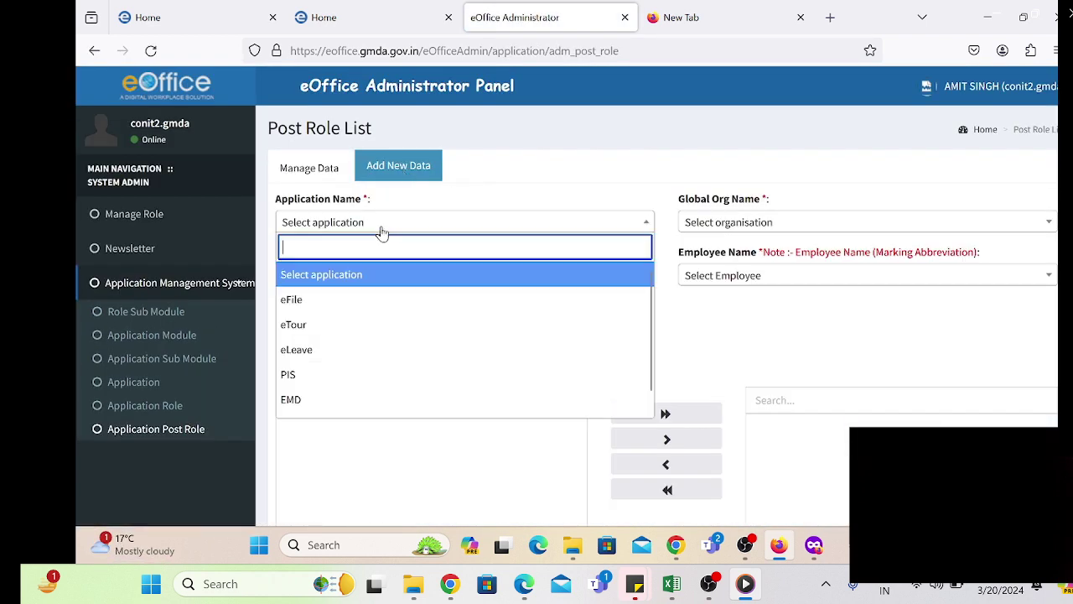
click(307, 301)
click(757, 225)
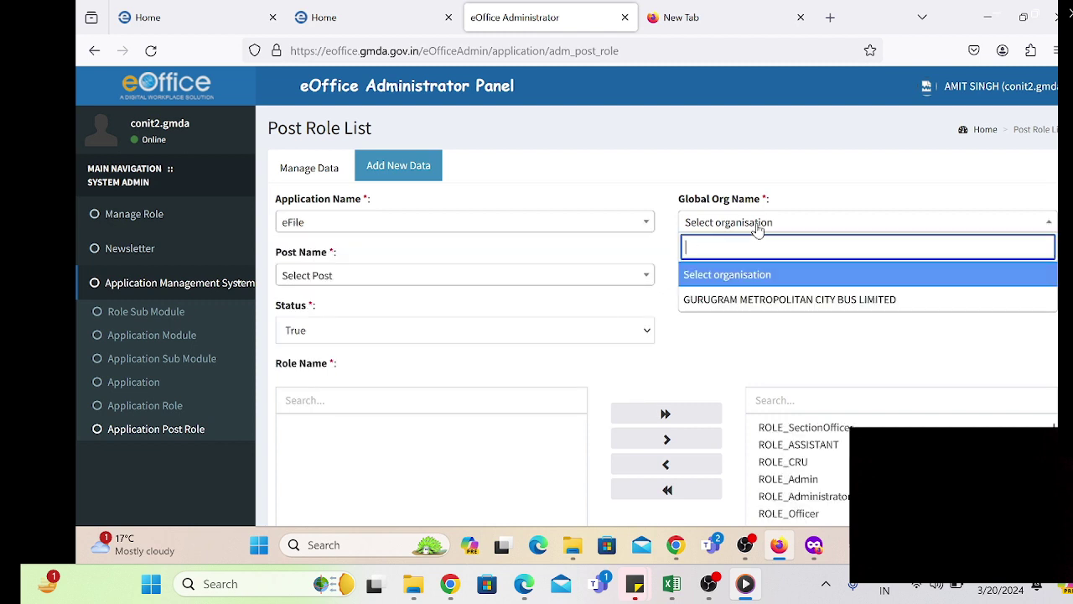
click(812, 300)
click(420, 281)
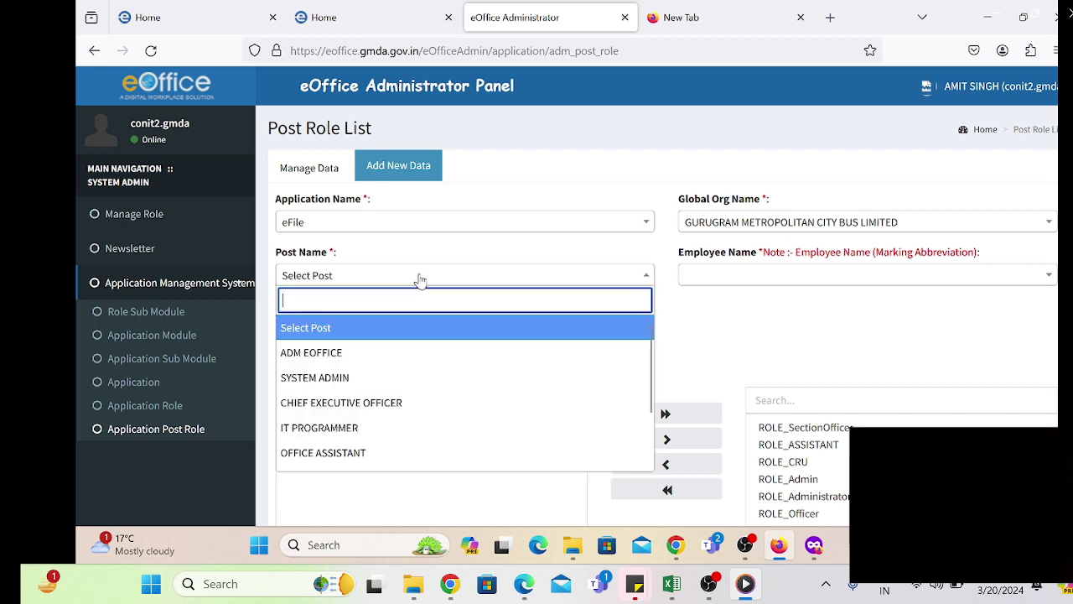
text(off)
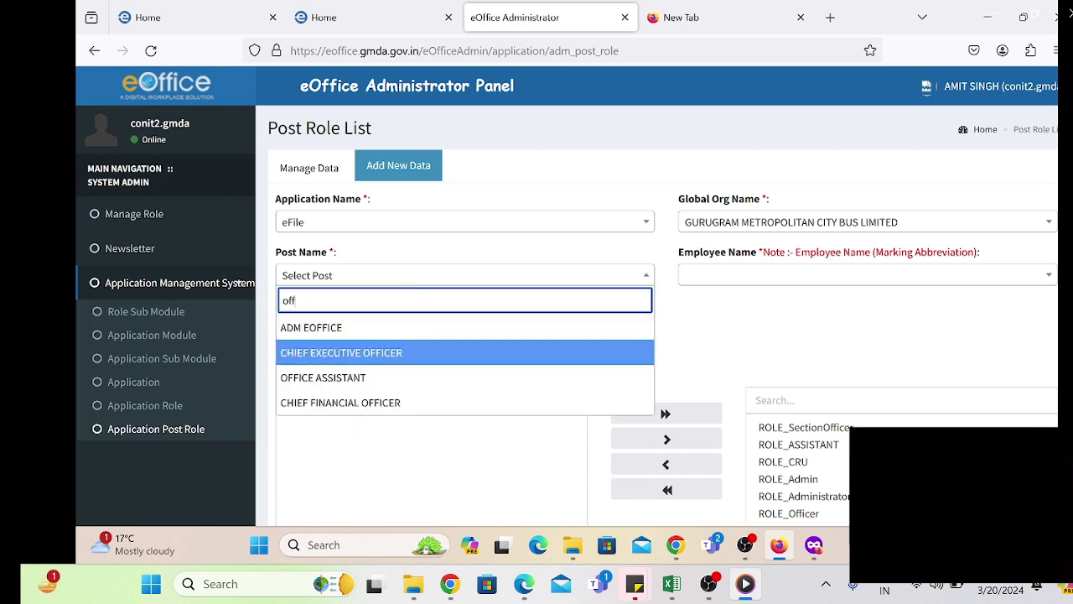
click(341, 378)
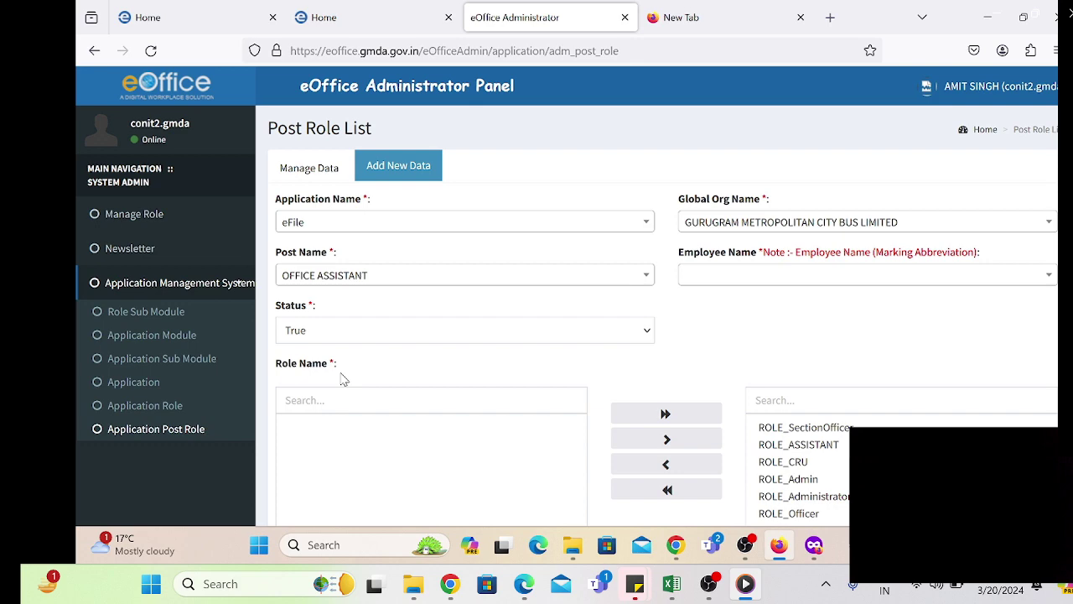
click(773, 278)
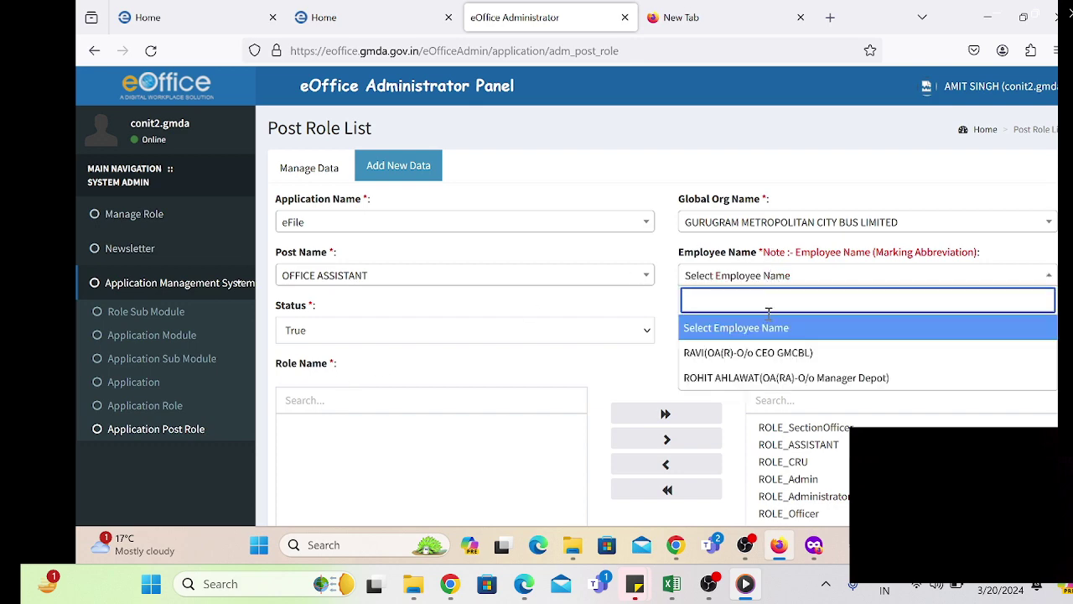
click(746, 377)
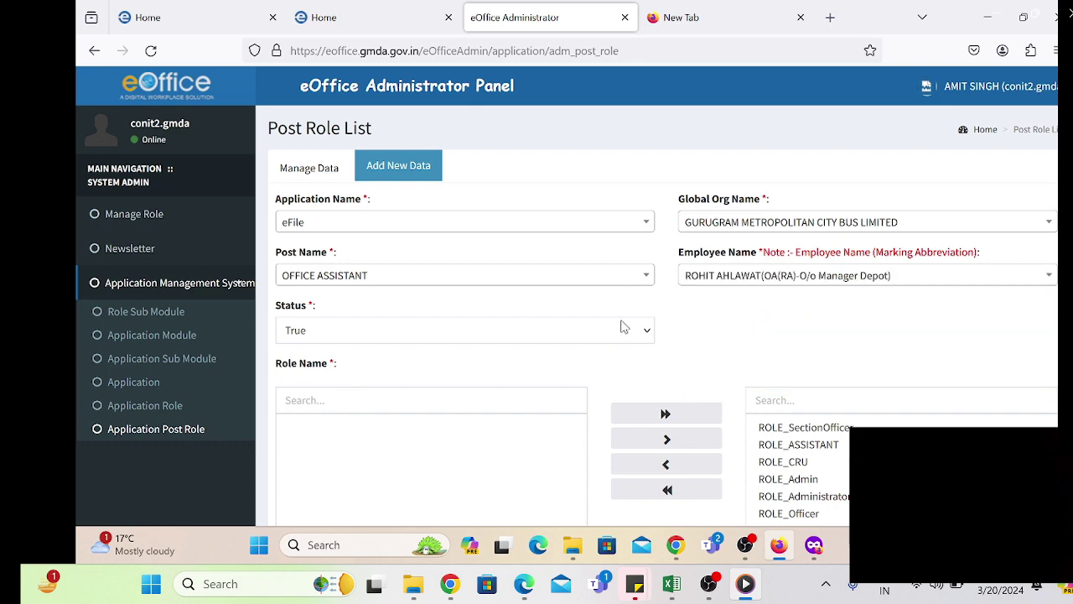
Grant ROLE_Officer, ROLE_ASSISTANT and ROLE_CLOSING to the post
scroll(622, 327, down, 2)
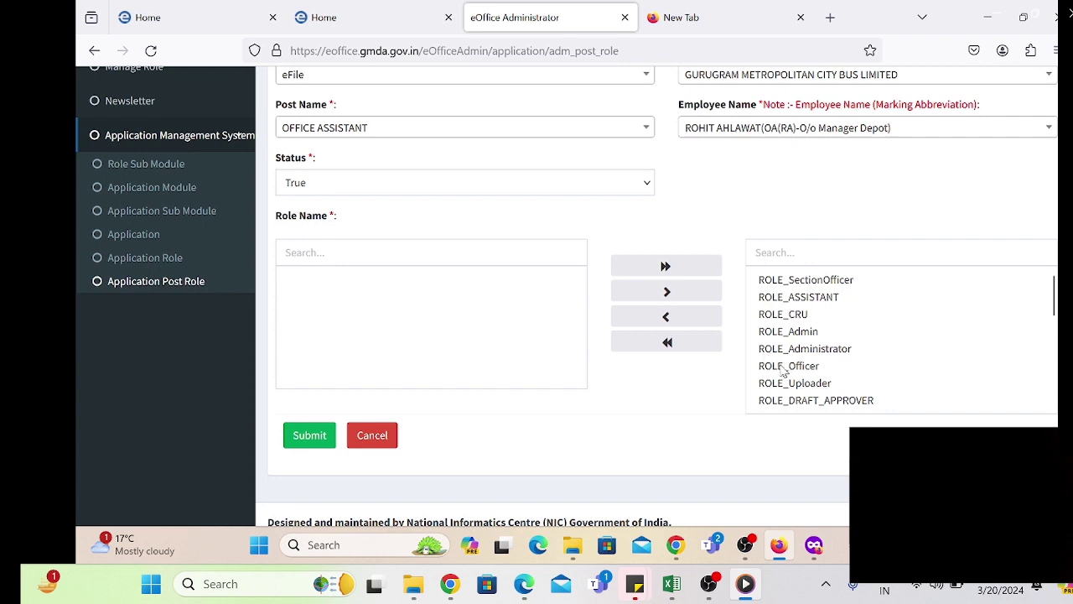
double_click(786, 369)
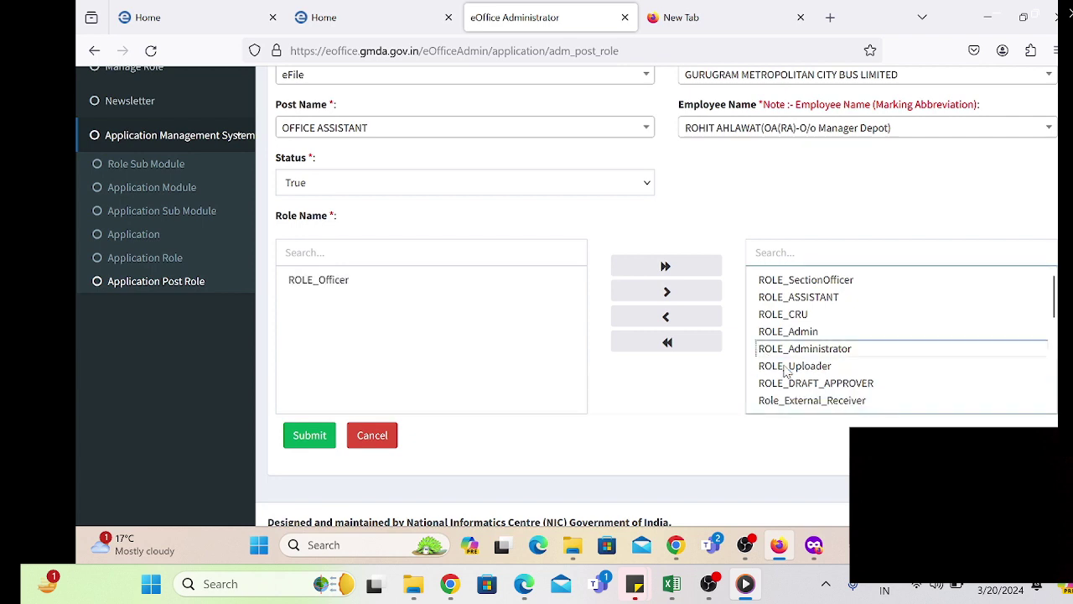
double_click(808, 300)
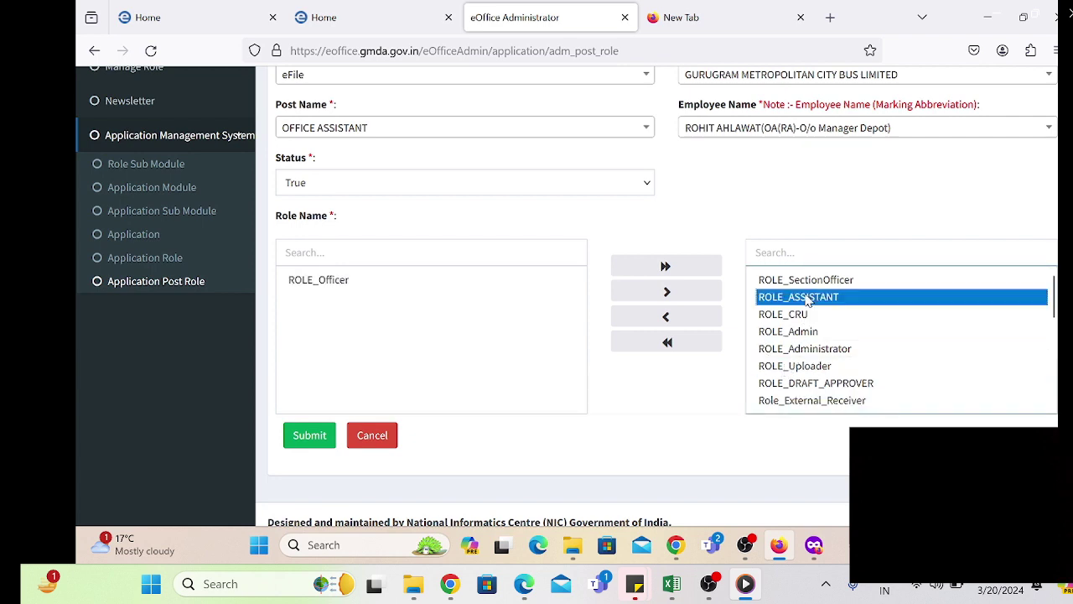
scroll(812, 380, down, 2)
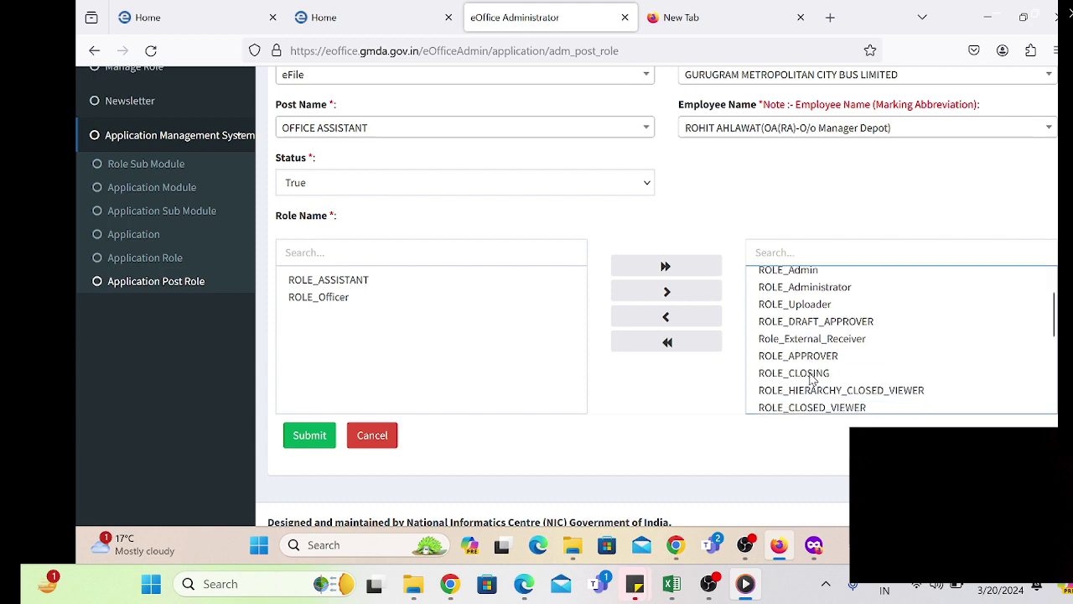
double_click(807, 367)
Assign Role_External_Receiver and Role_External_Sender to the post
scroll(806, 365, down, 2)
scroll(806, 366, down, 1)
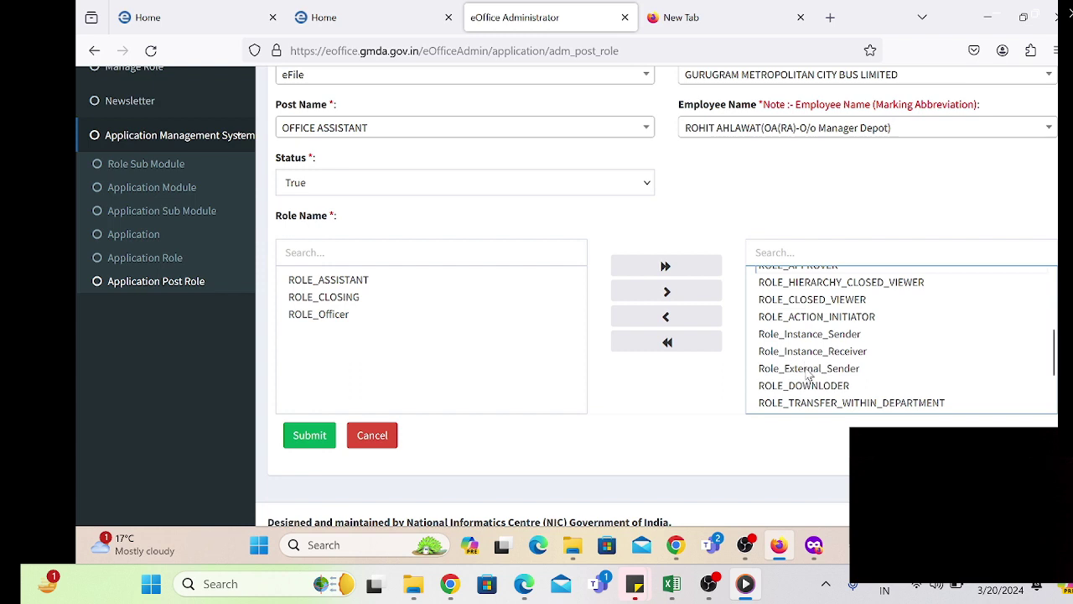
double_click(808, 370)
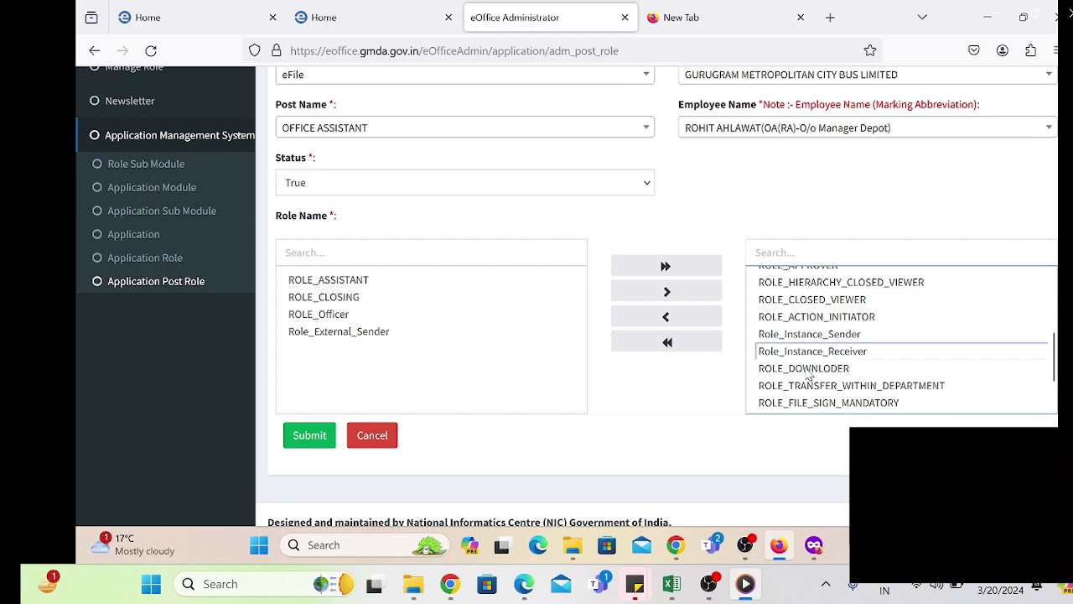
scroll(810, 376, down, 2)
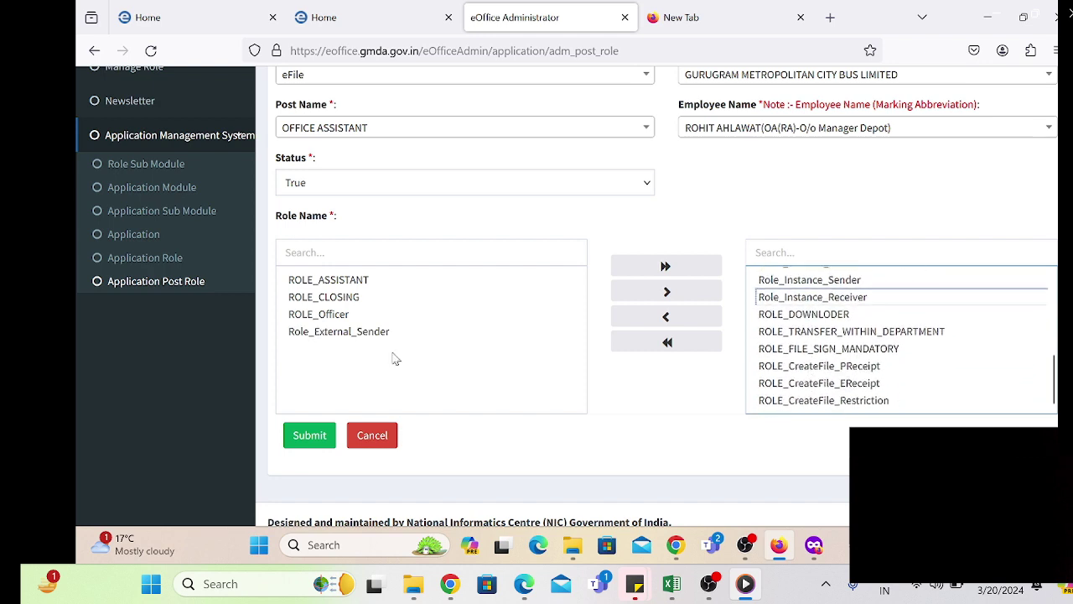
double_click(349, 334)
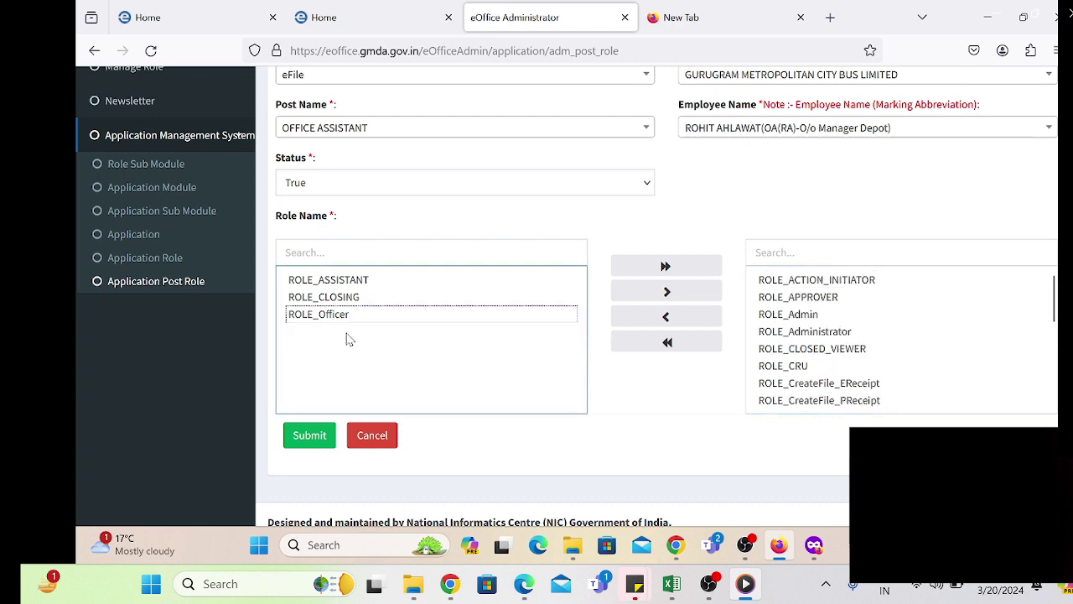
scroll(830, 369, down, 5)
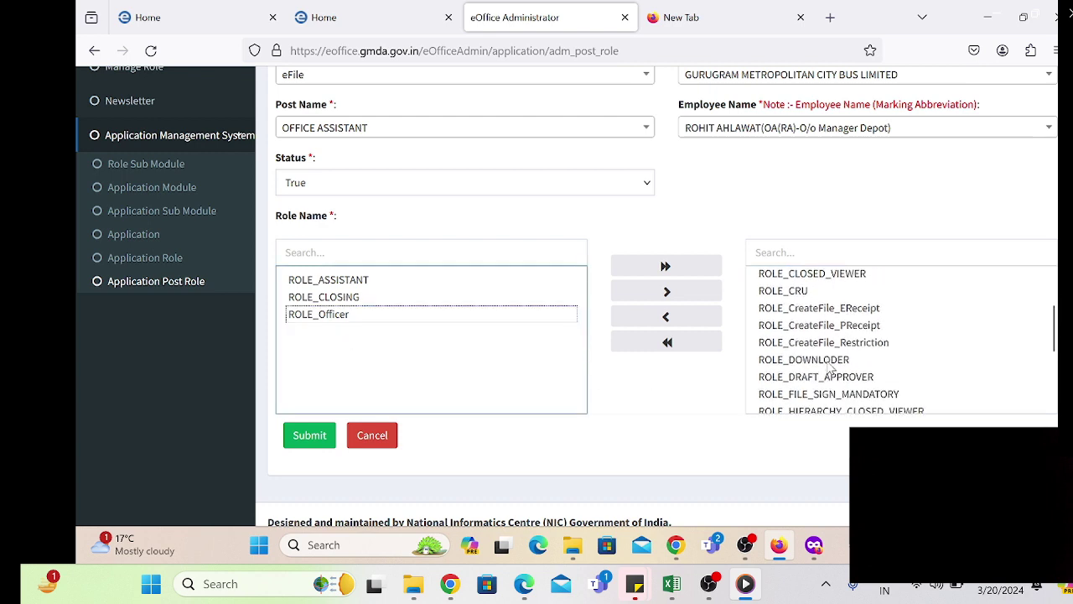
scroll(831, 367, up, 5)
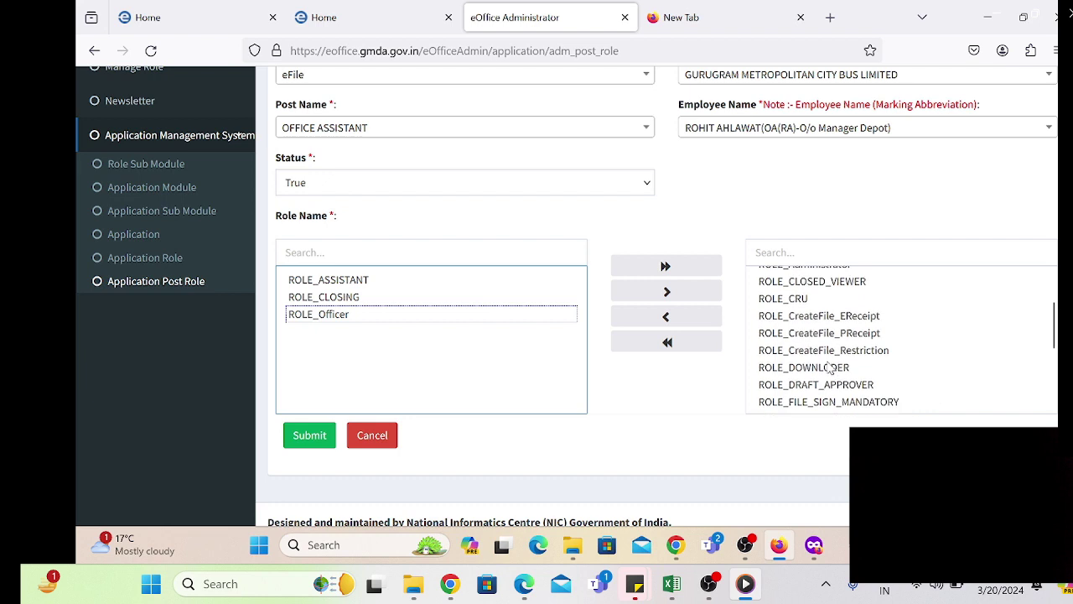
scroll(830, 367, down, 3)
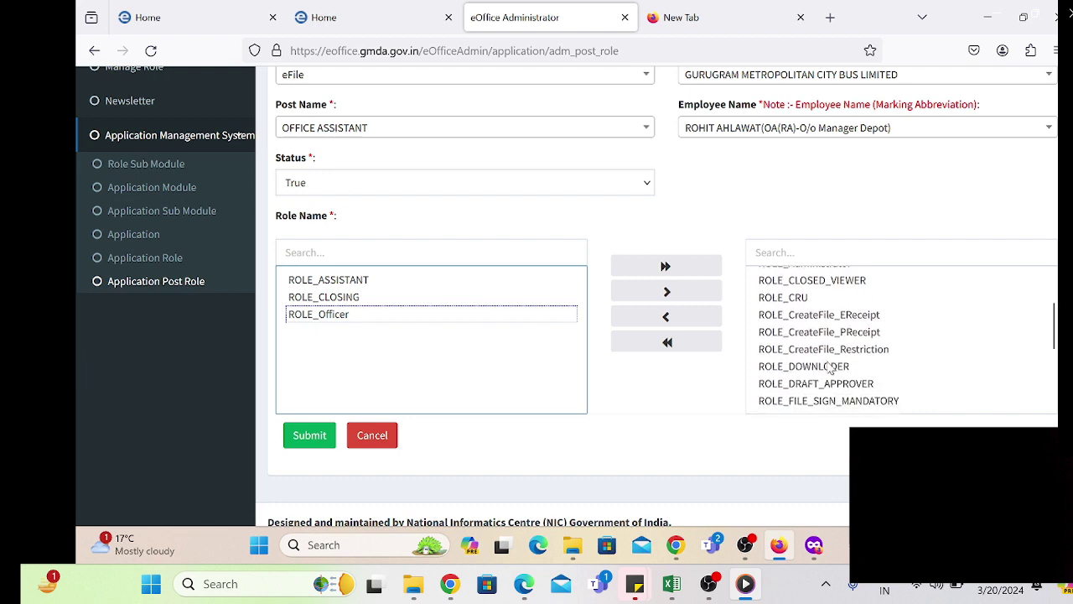
scroll(830, 369, down, 1)
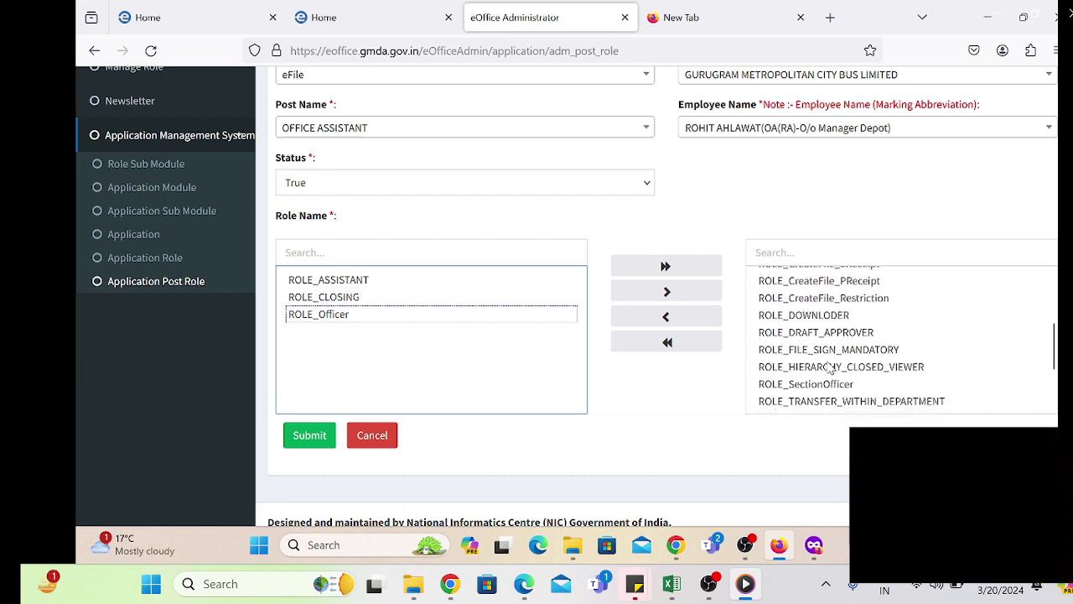
scroll(831, 366, down, 2)
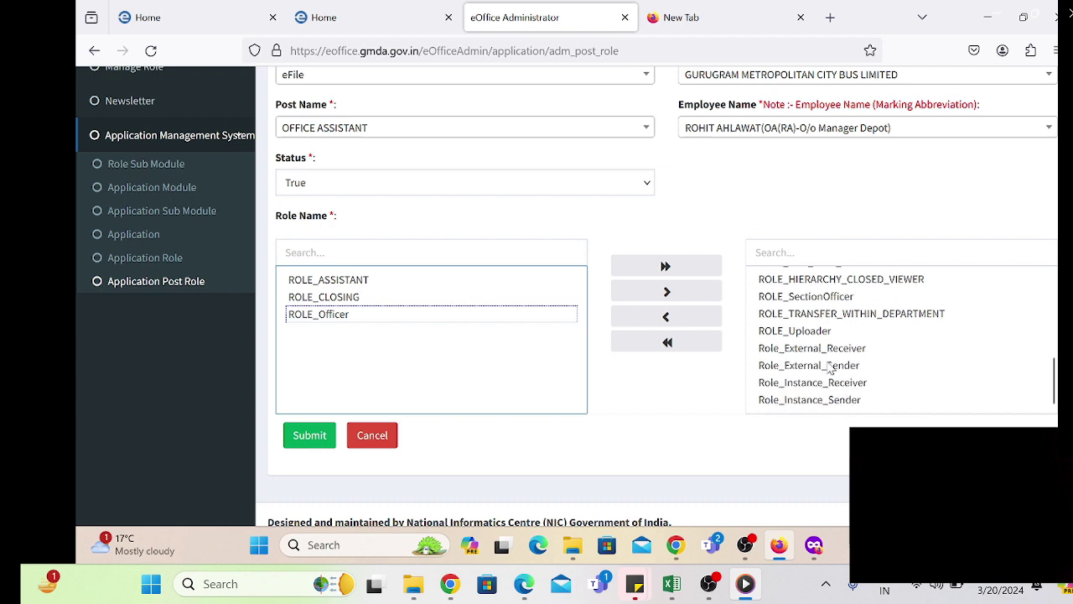
double_click(811, 349)
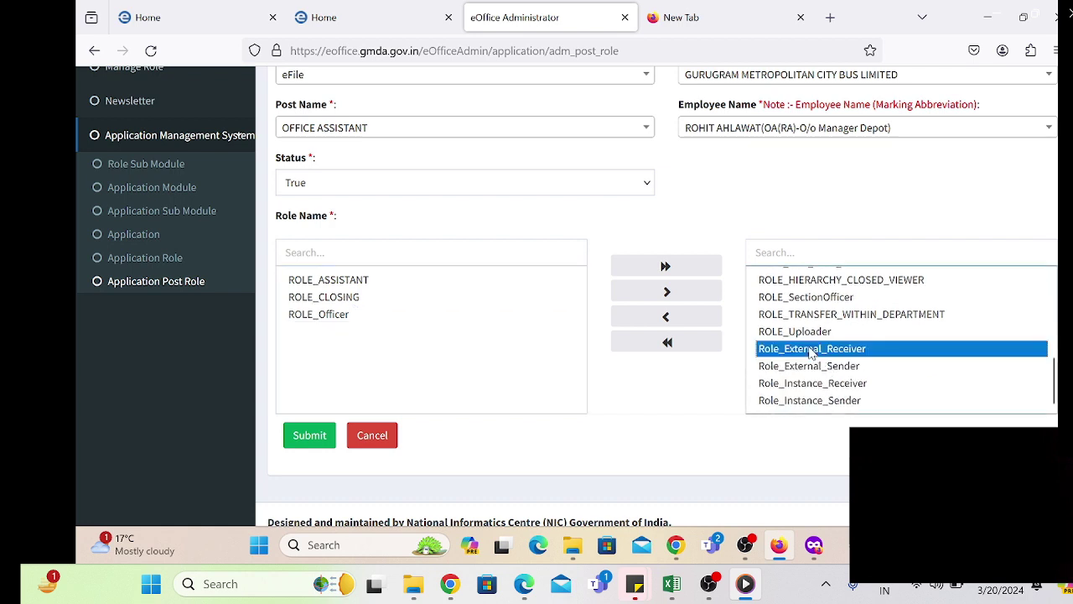
double_click(811, 367)
scroll(811, 373, down, 1)
scroll(811, 372, up, 1)
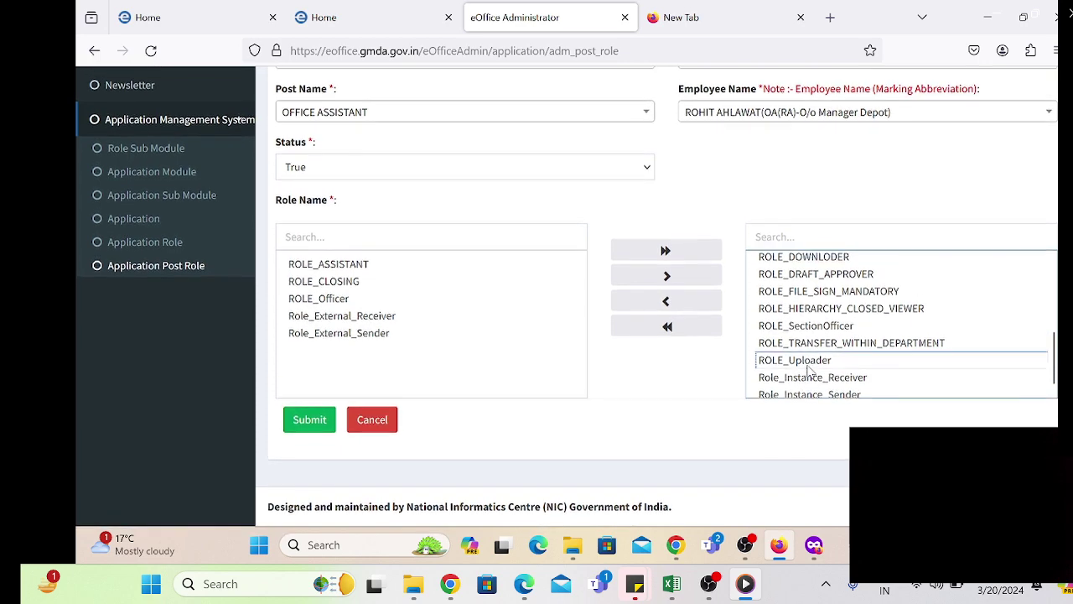
scroll(811, 383, down, 1)
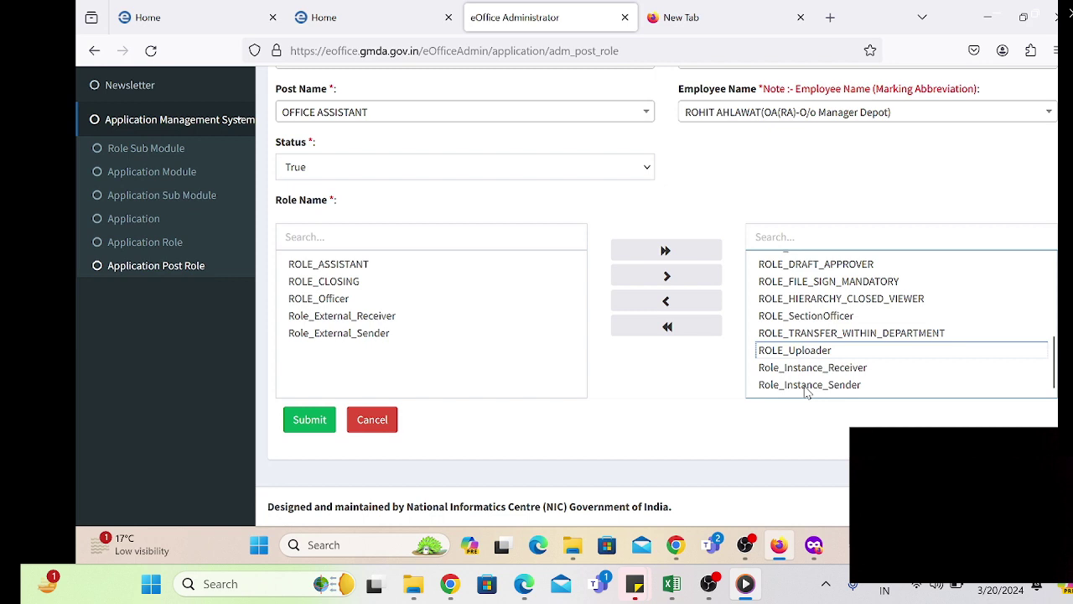
Select Role_Instance_Sender and Role_Instance_Receiver among the available roles
click(808, 386)
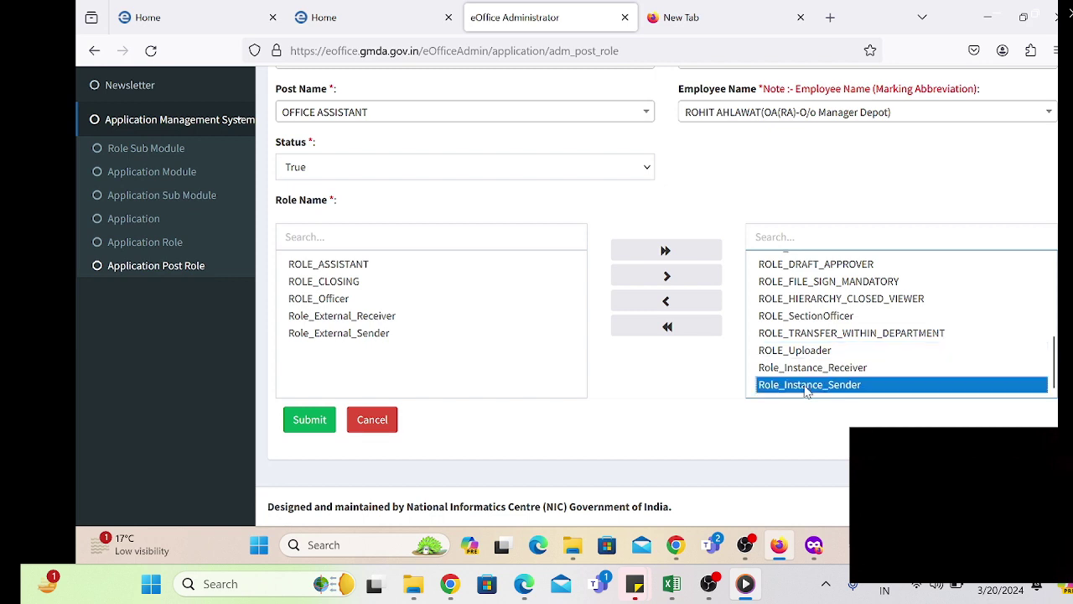
click(811, 369)
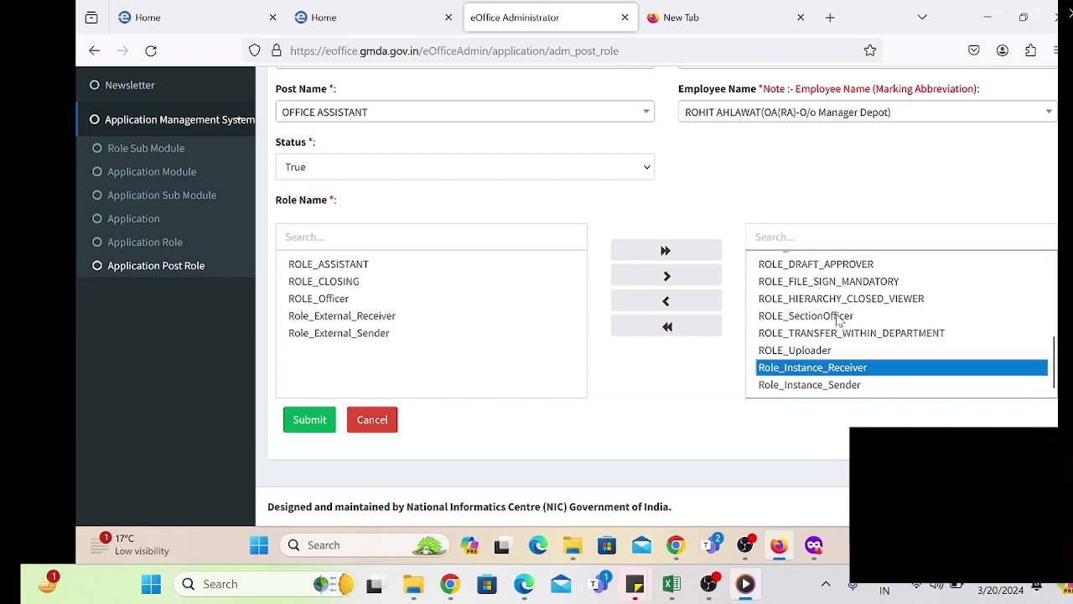
scroll(837, 321, up, 3)
scroll(837, 320, up, 6)
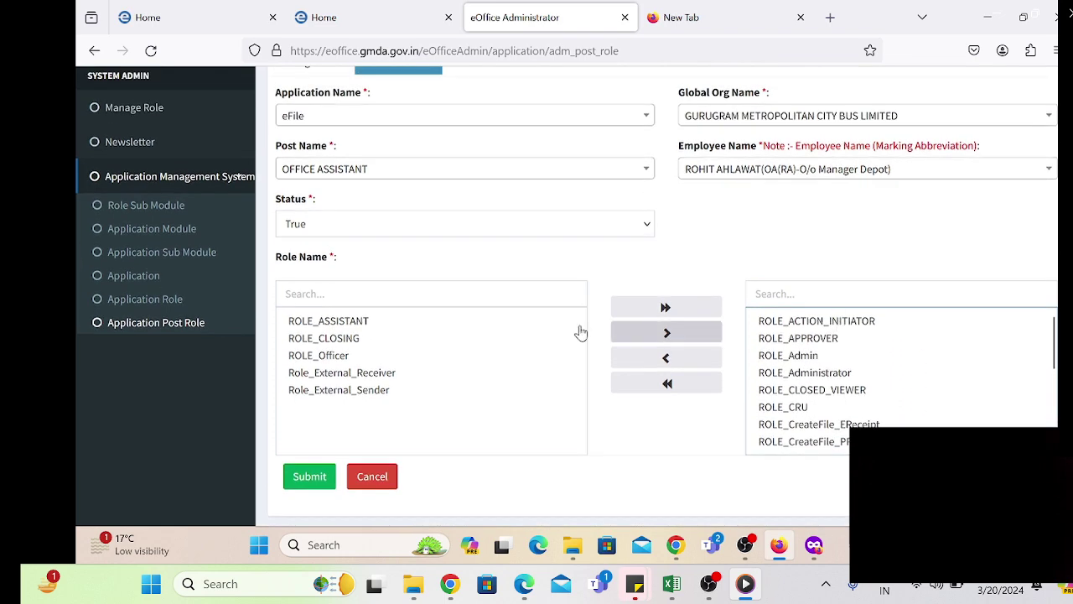
Submit the OFFICE ASSISTANT post-role mapping, then launch File Management System (eFile) from the GMDA home page
click(307, 478)
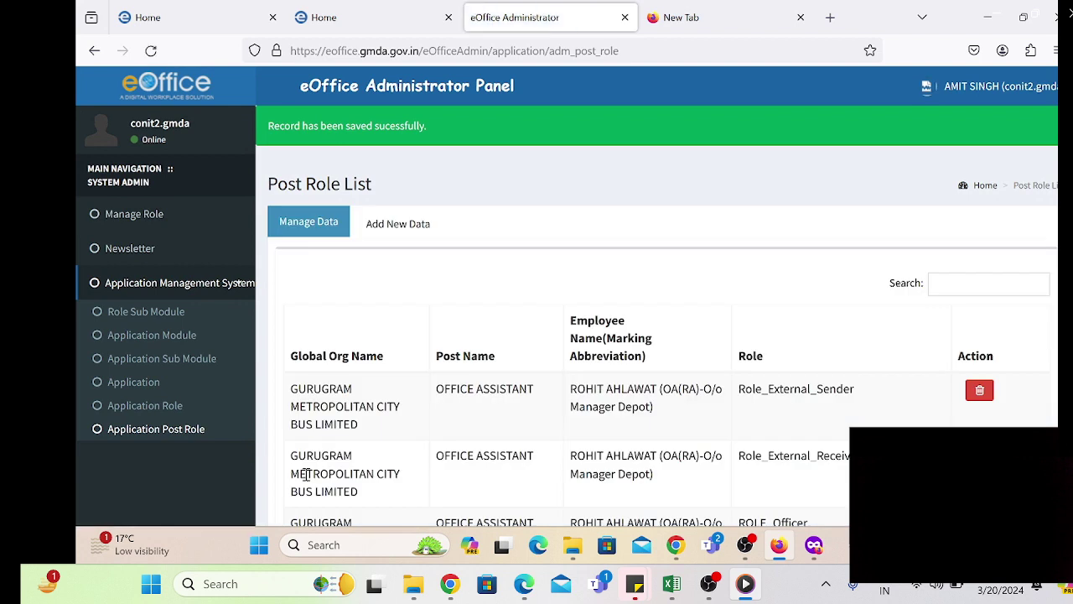
click(818, 546)
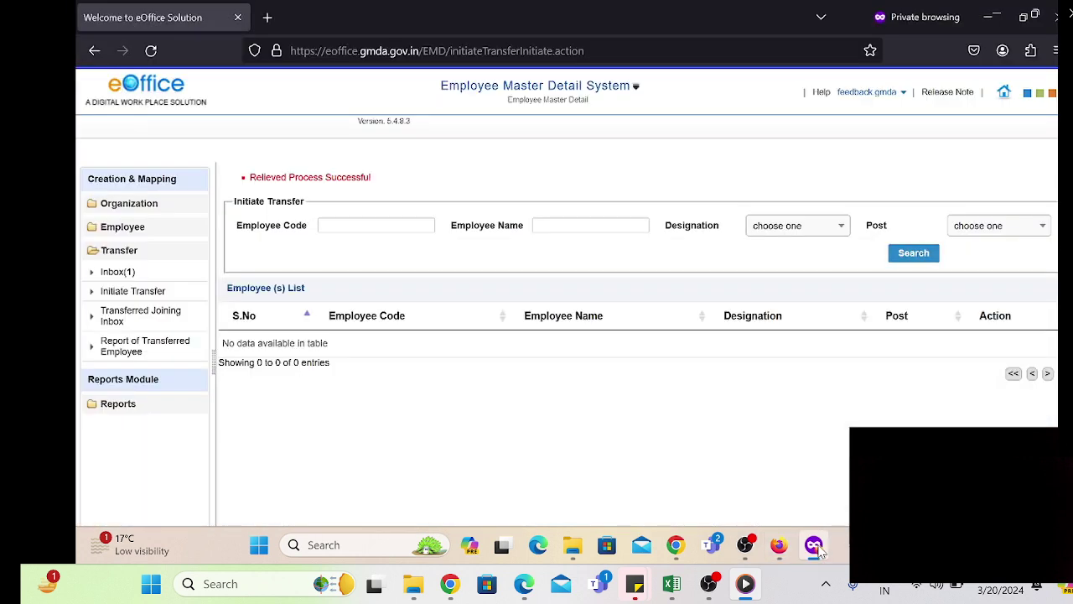
click(1004, 93)
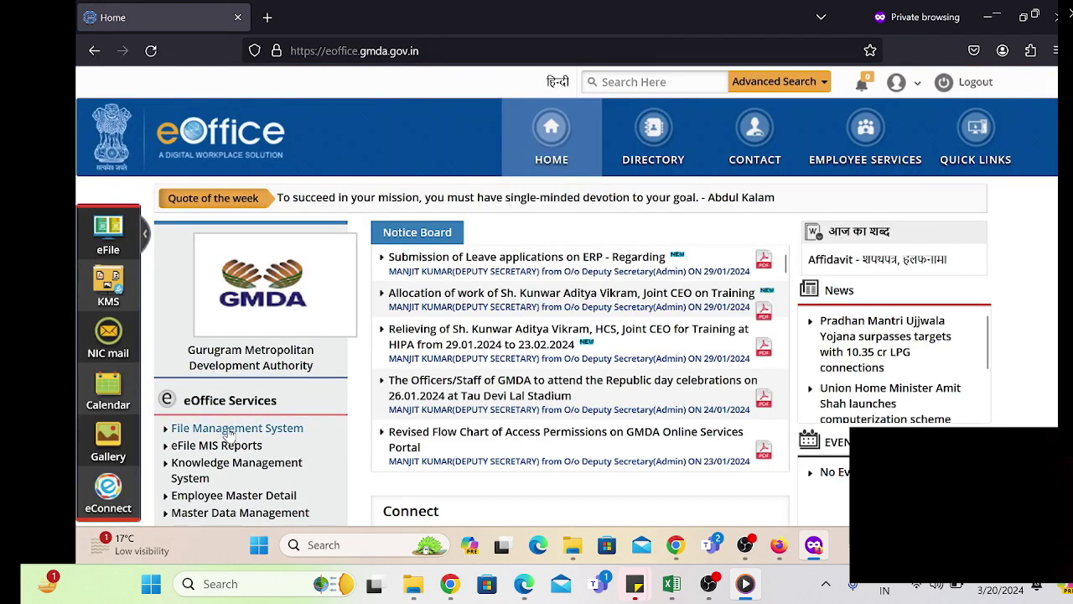
click(229, 431)
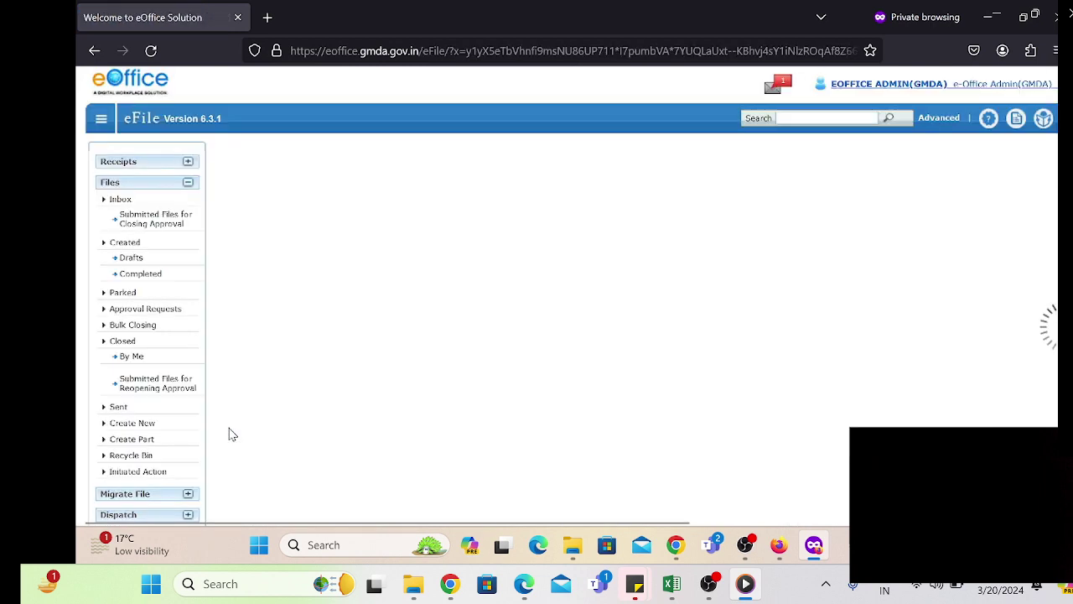
scroll(229, 429, down, 3)
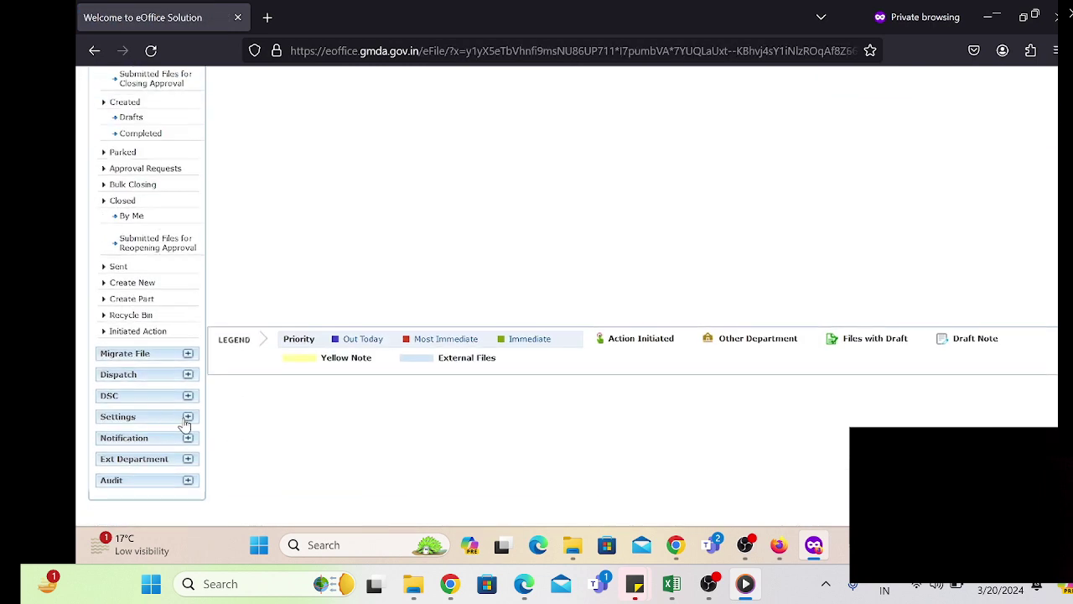
On the eFile Transfer page, set both Department From and To to the Gurugram organisation
click(189, 417)
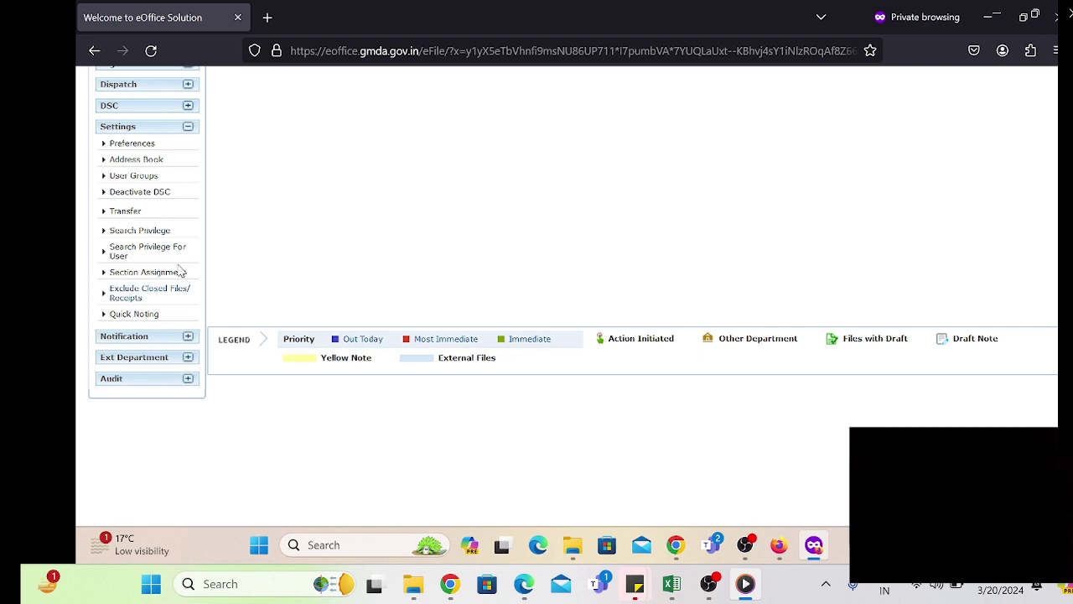
scroll(131, 213, up, 1)
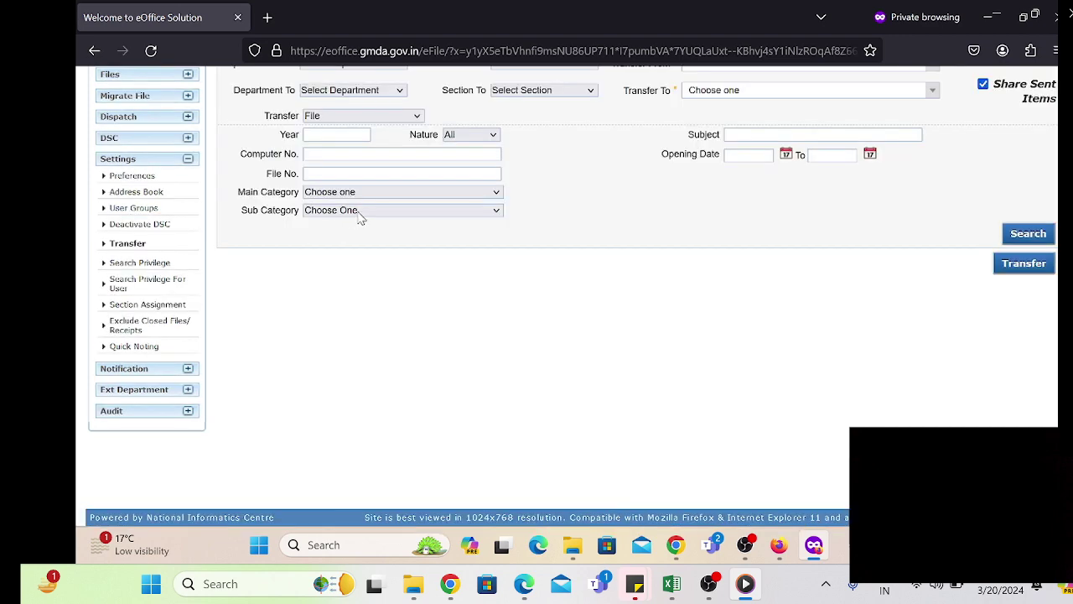
scroll(360, 216, up, 2)
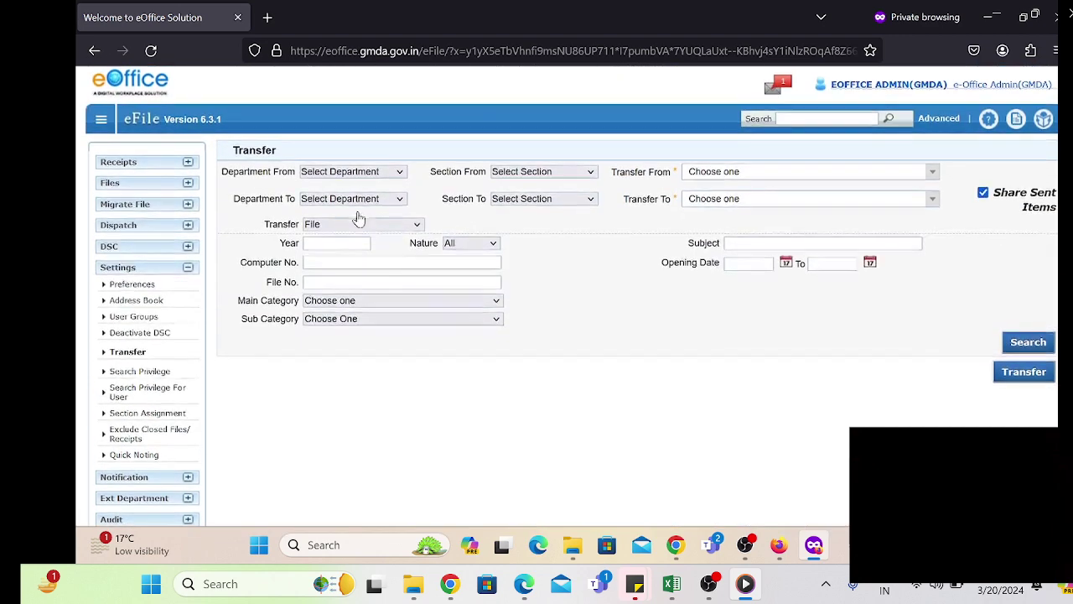
click(401, 173)
click(417, 224)
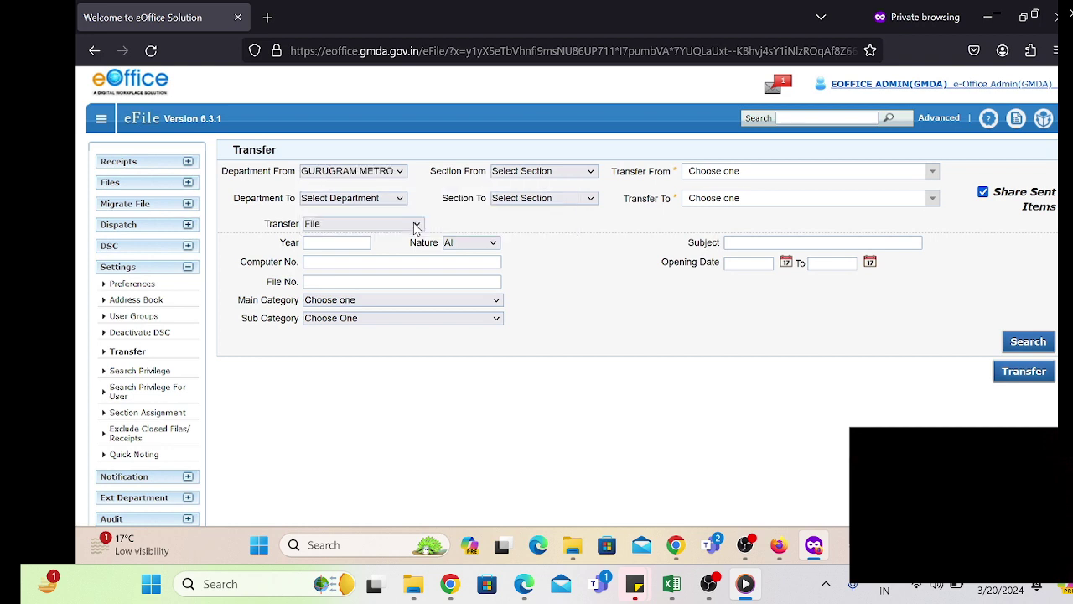
click(399, 199)
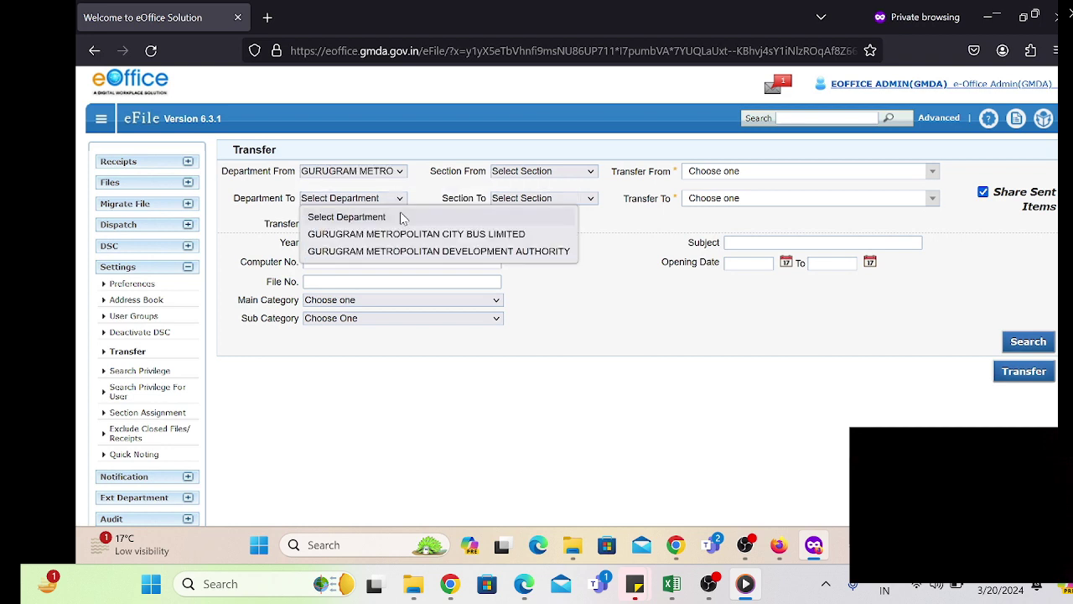
click(406, 238)
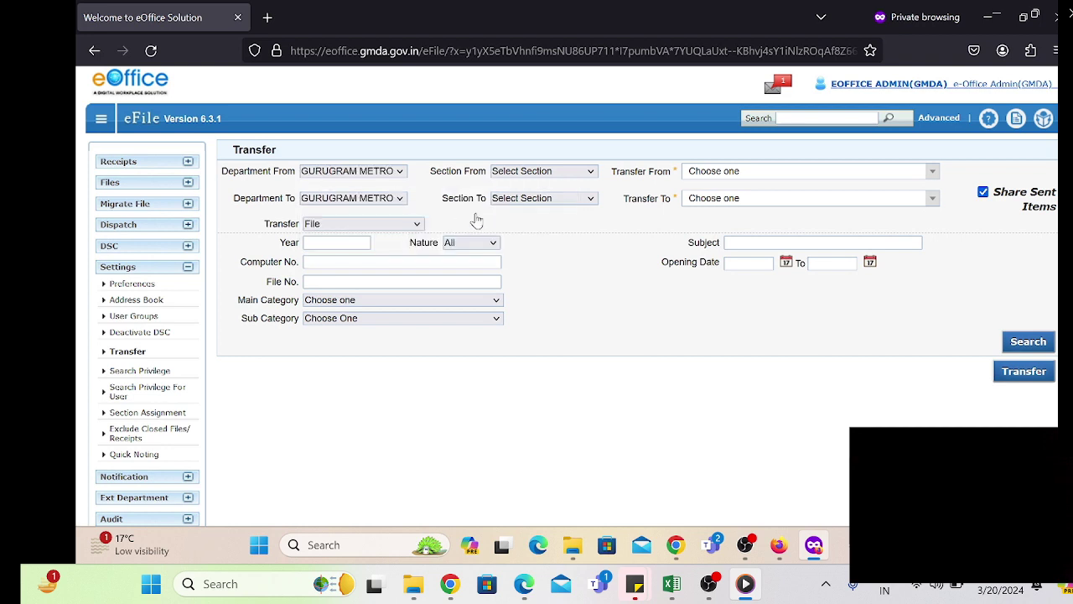
Set the source section to O/o MANAGER DEPOT(GMCBL) and choose the employee's old post
click(566, 172)
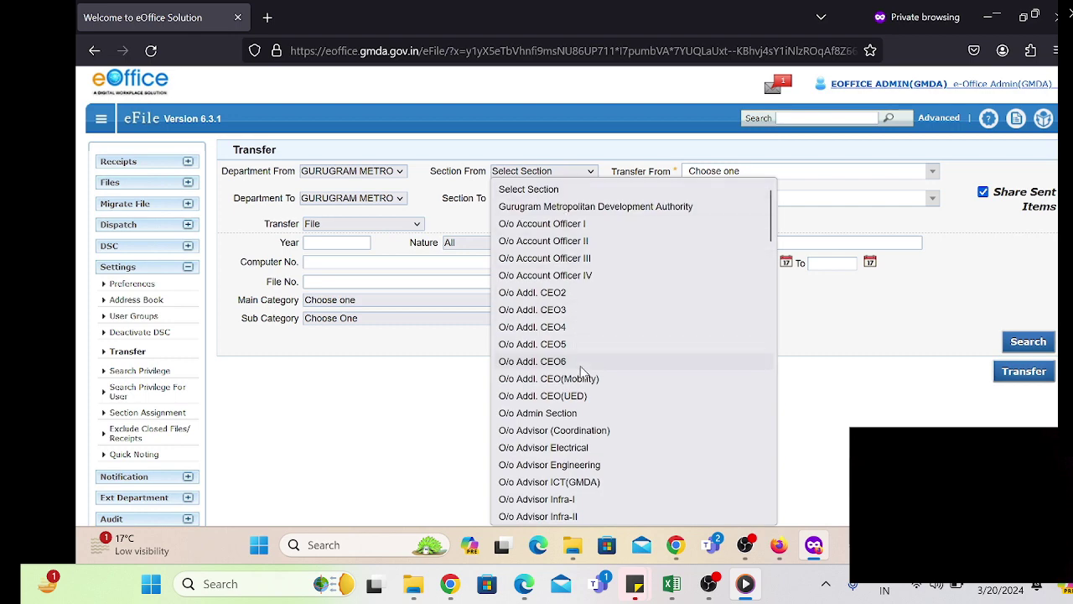
scroll(579, 371, down, 1)
scroll(583, 371, down, 10)
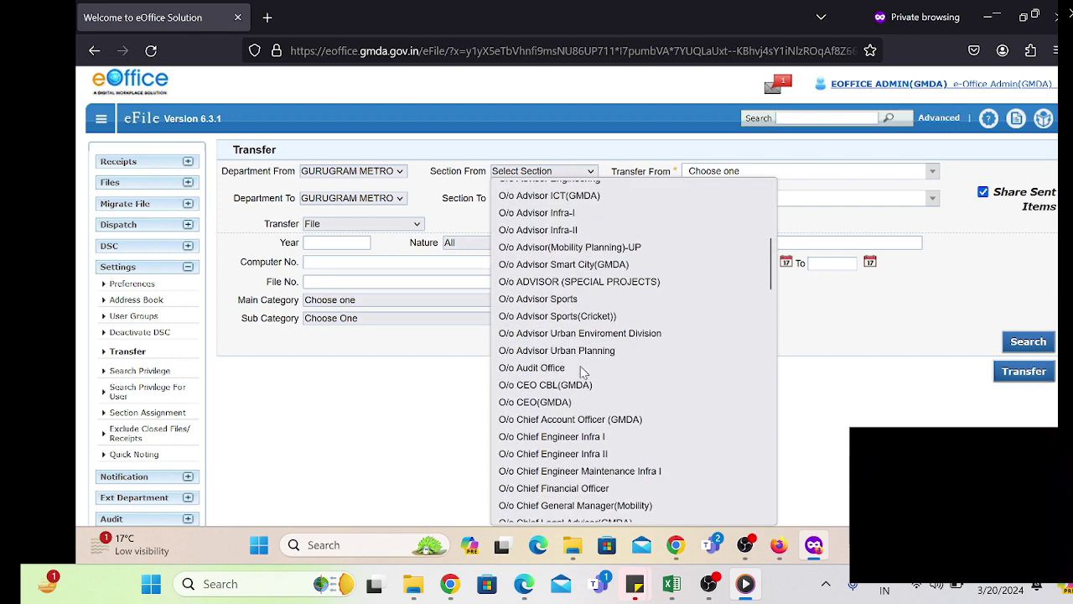
scroll(583, 371, down, 8)
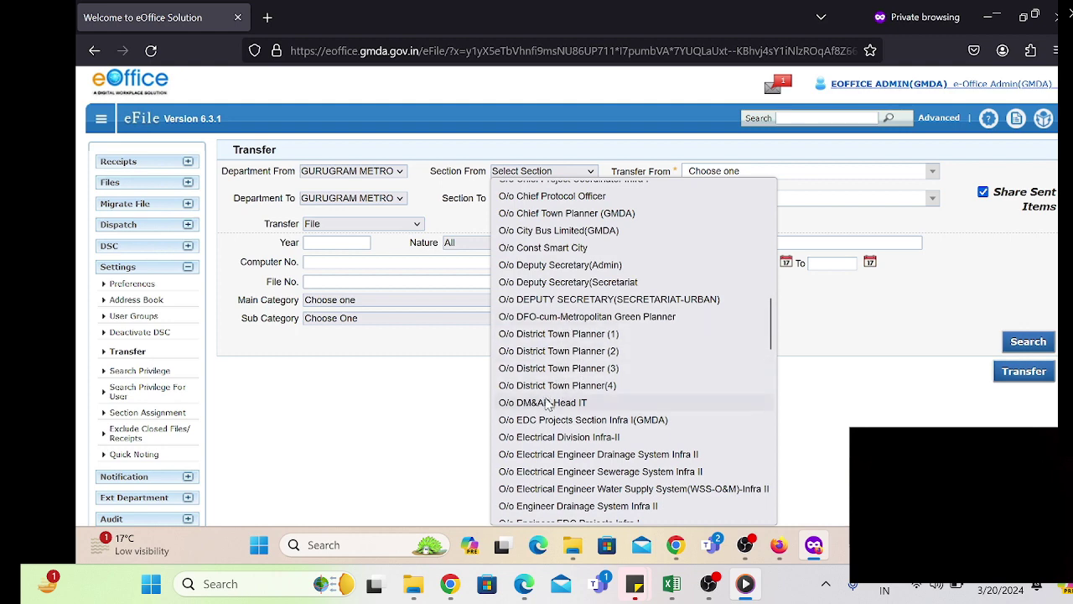
scroll(553, 453, down, 10)
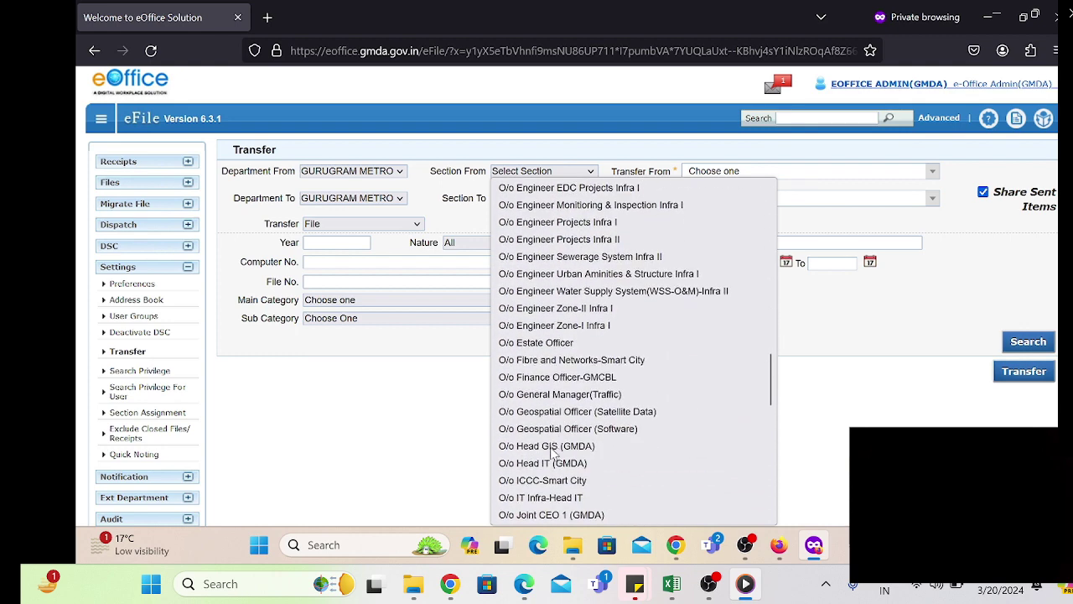
scroll(553, 454, down, 5)
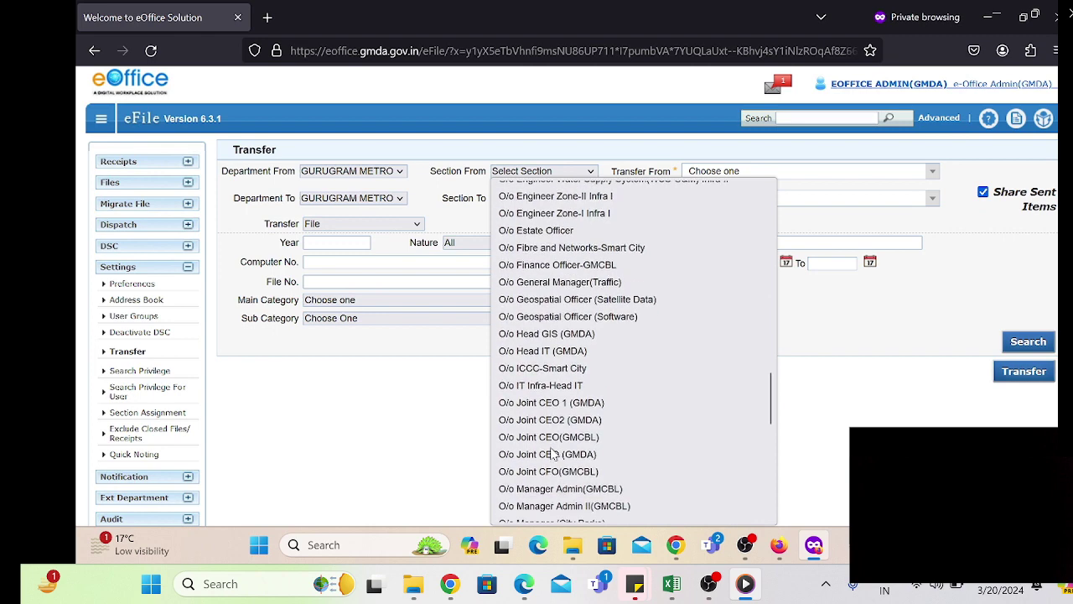
scroll(553, 453, down, 1)
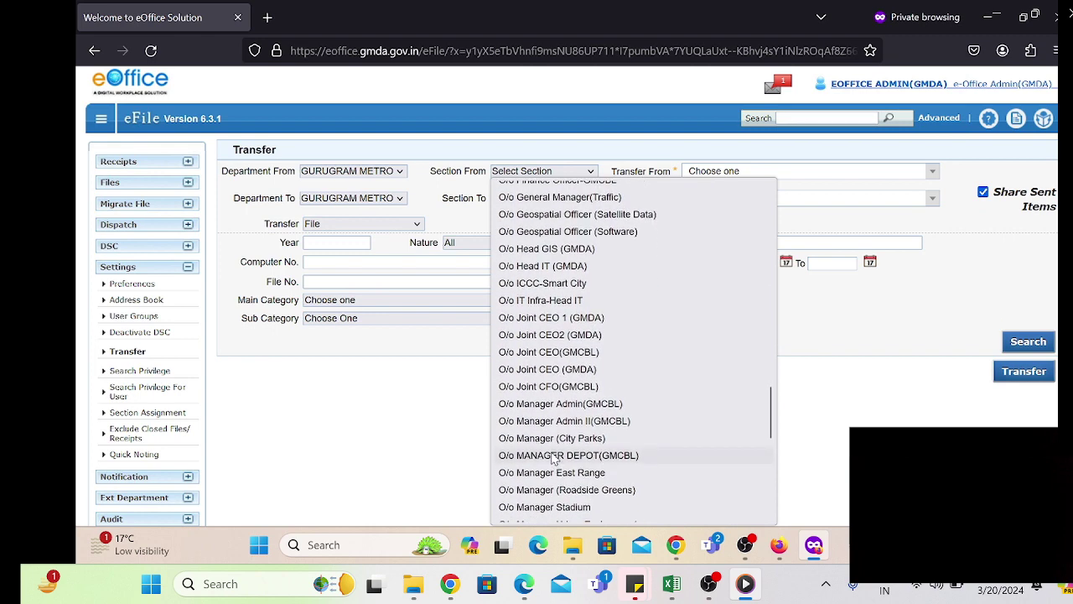
click(553, 455)
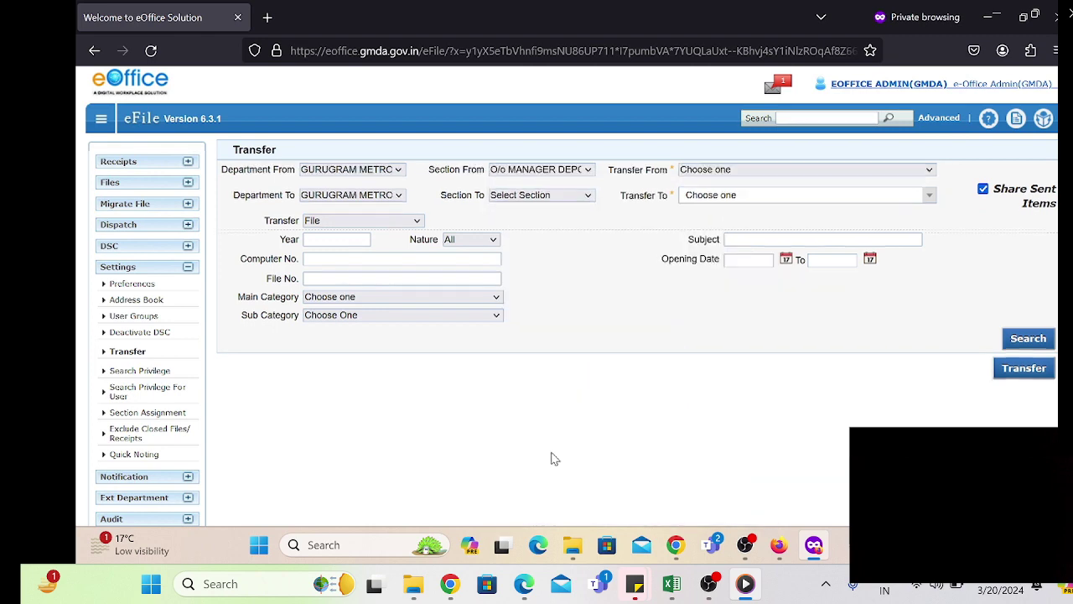
click(712, 176)
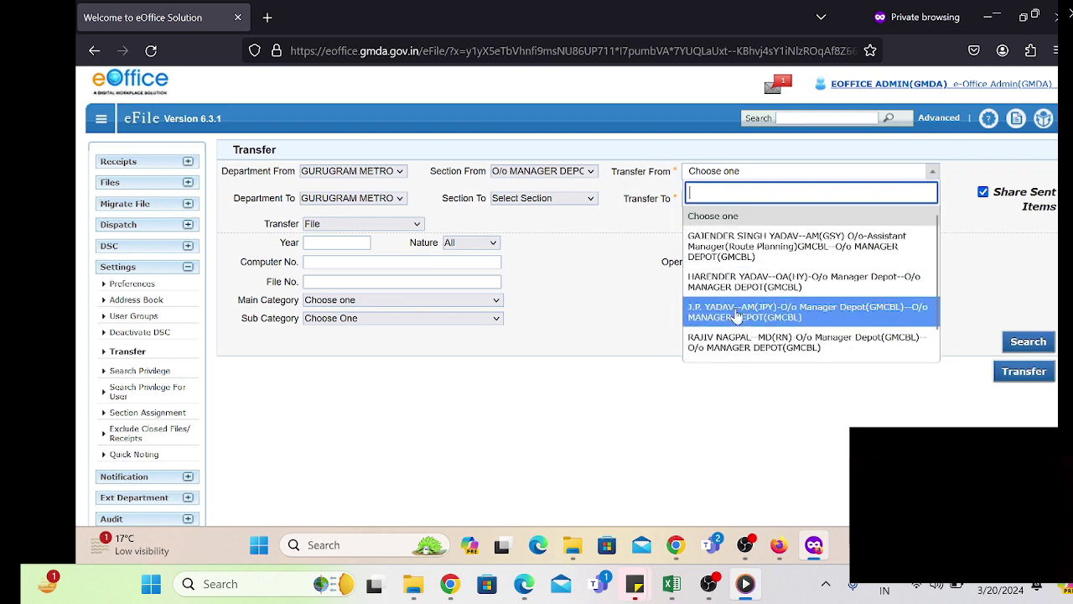
scroll(735, 314, down, 1)
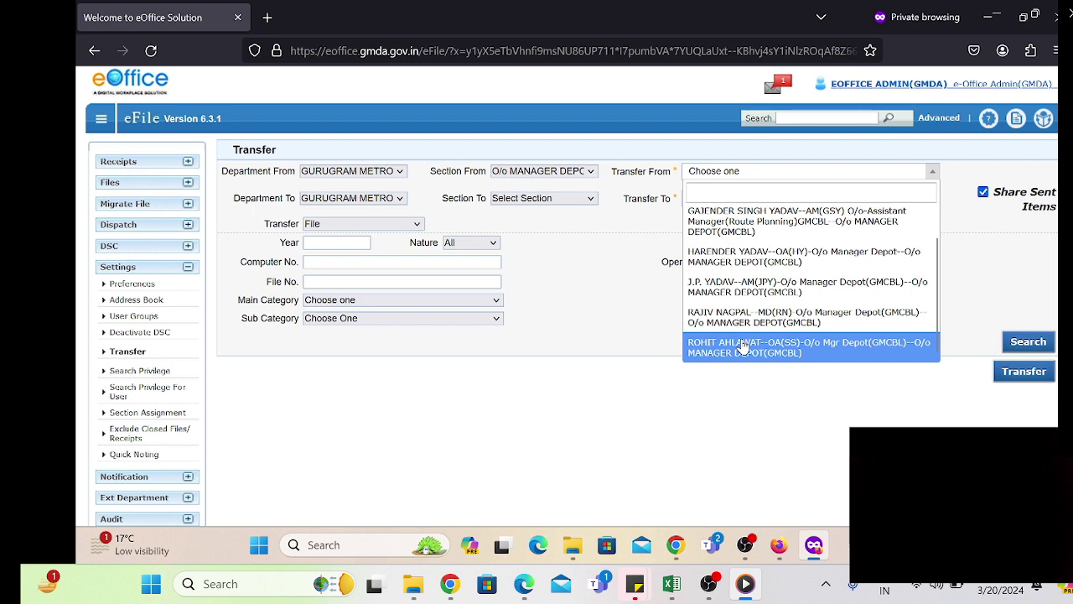
click(743, 347)
Set the destination to O/o Manager Depot's OA(RA) post and search the old post's files
click(587, 201)
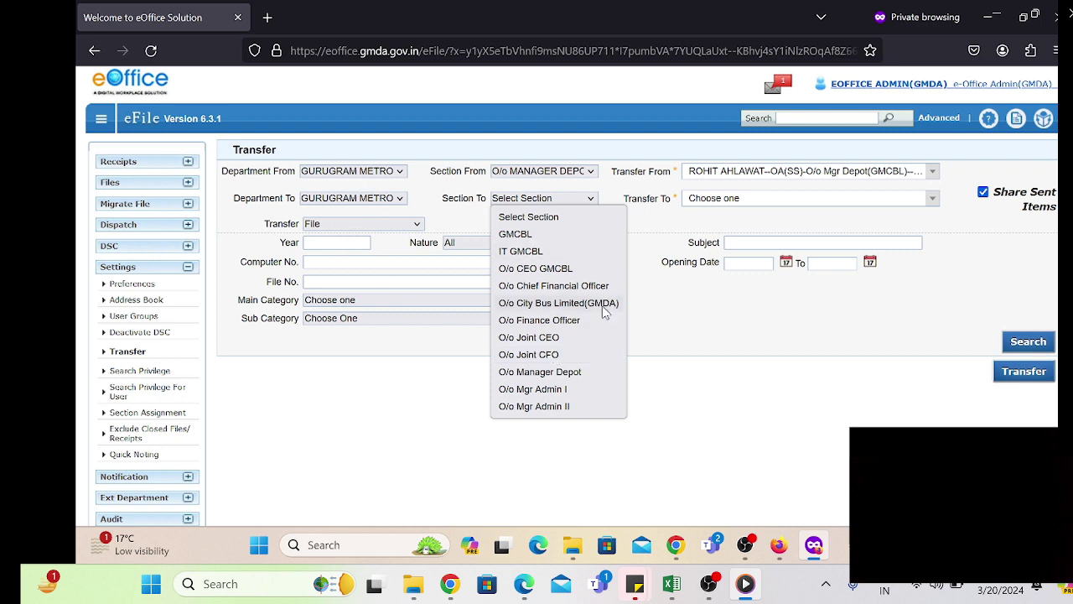
click(564, 372)
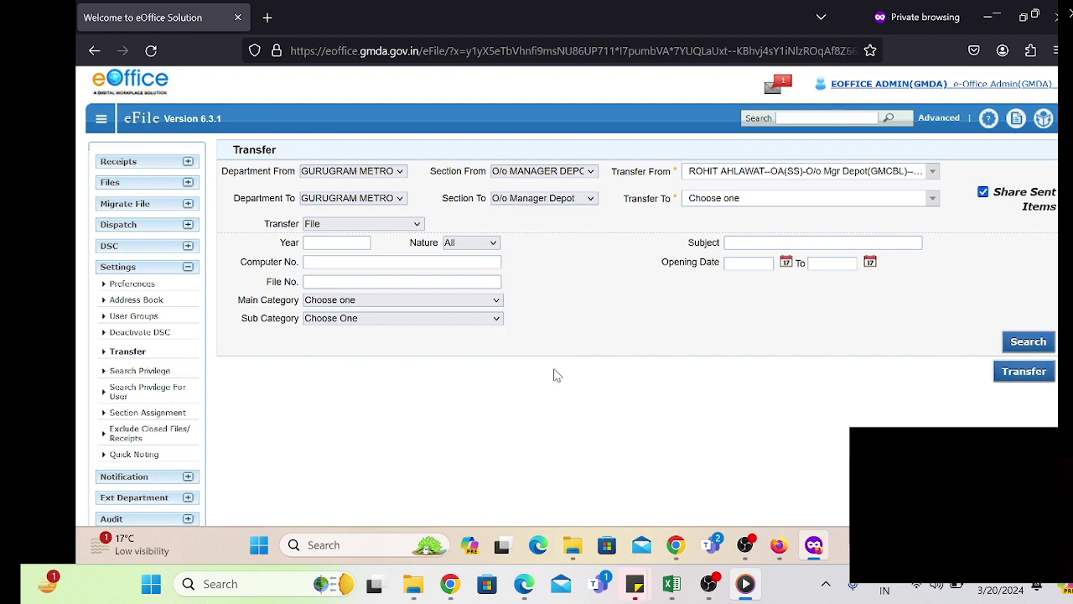
click(715, 203)
click(745, 278)
click(1029, 343)
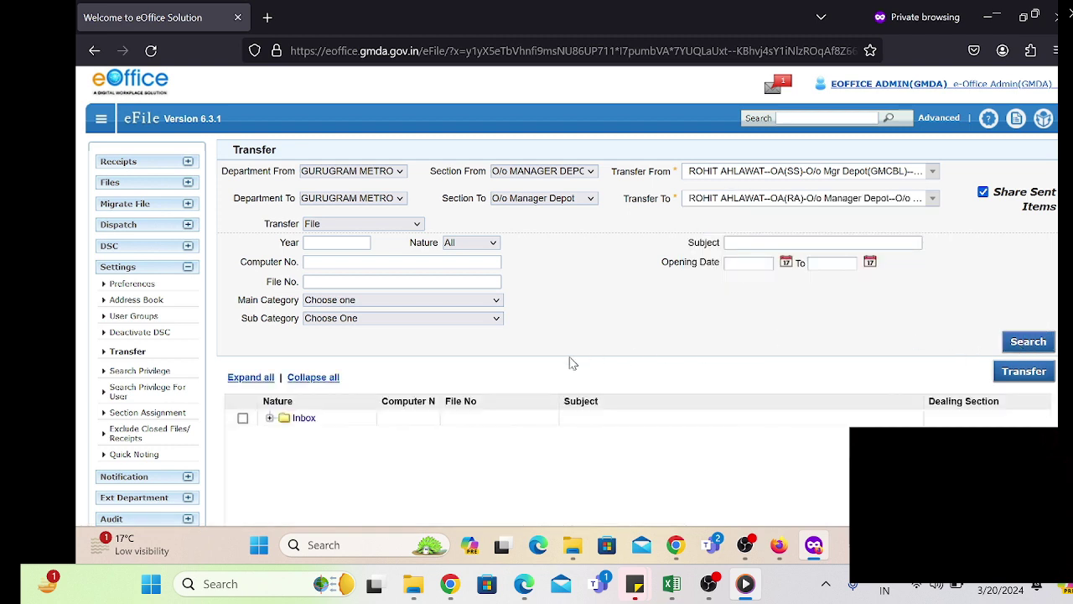
Select the whole Inbox folder, review its files, and begin the transfer
click(243, 418)
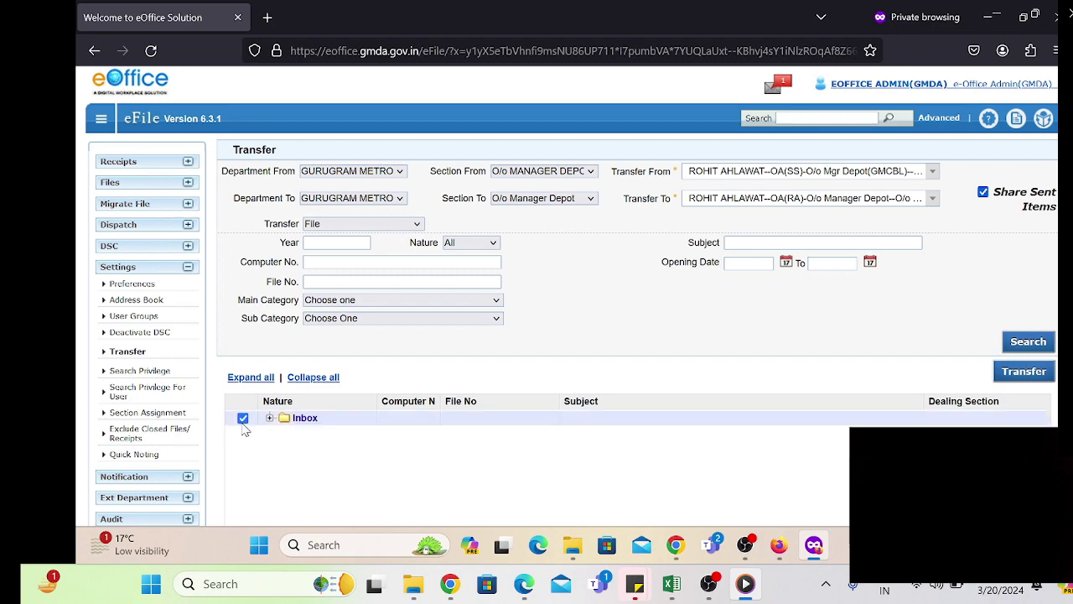
click(268, 419)
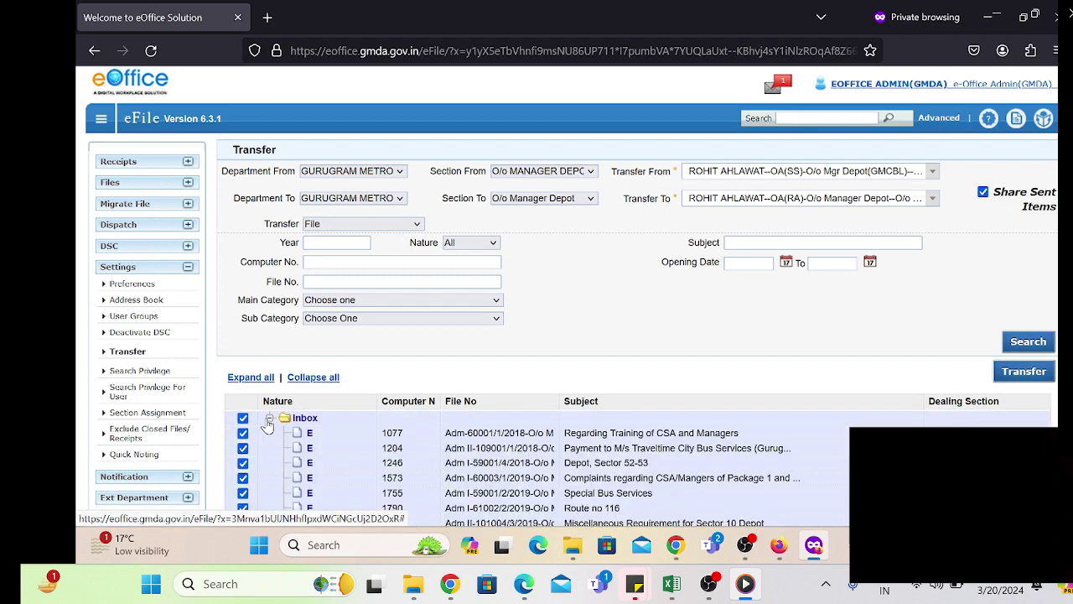
scroll(374, 467, down, 3)
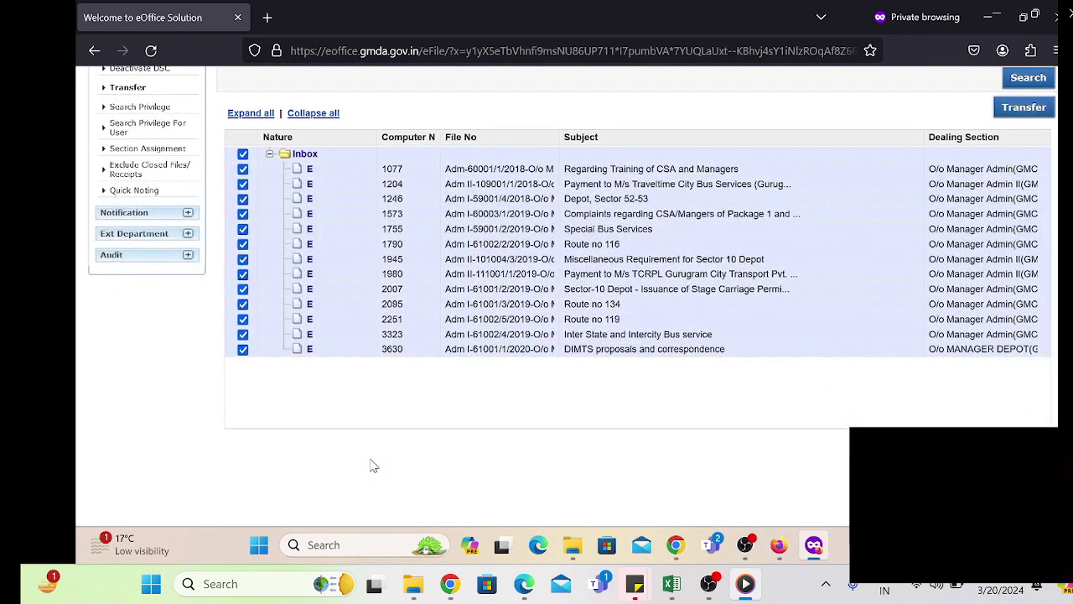
scroll(374, 467, up, 3)
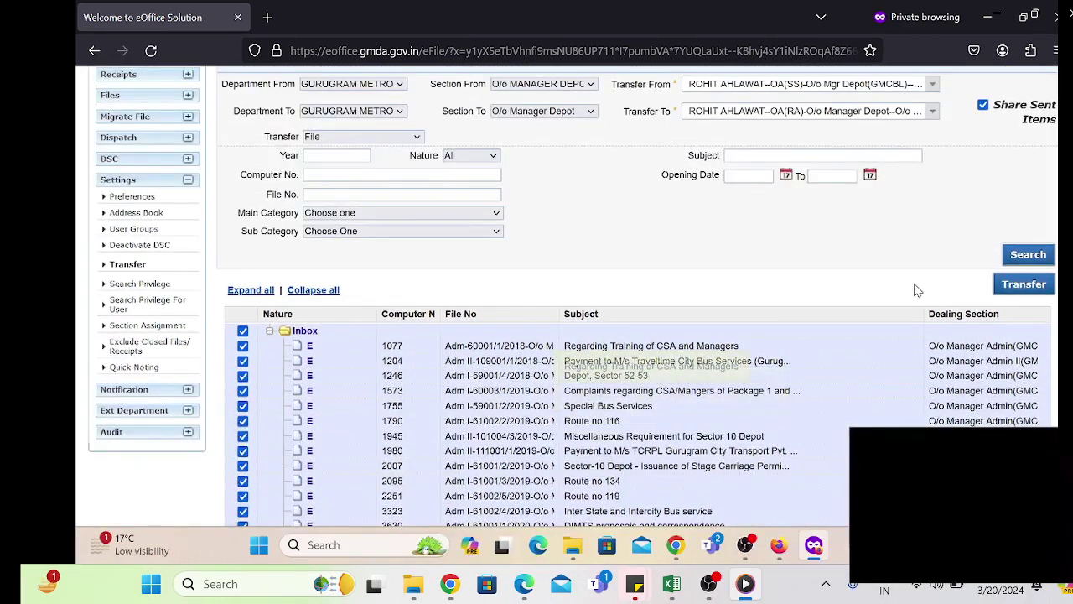
click(1019, 285)
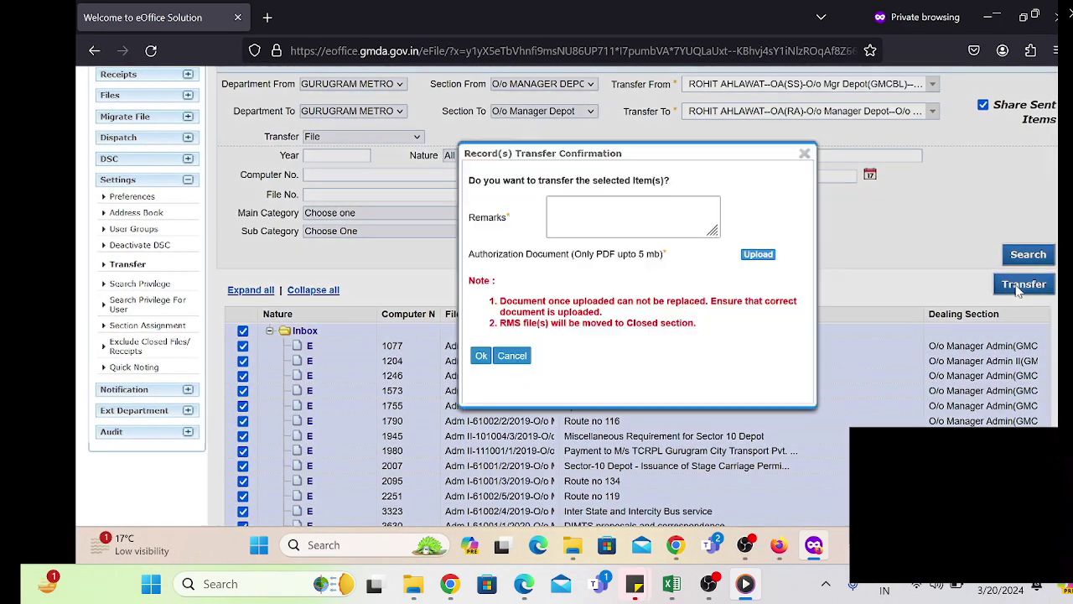
Add remark 'On the basis of Department Segeration.', attach Data Segregation of GMCBL.pdf, and confirm
click(624, 228)
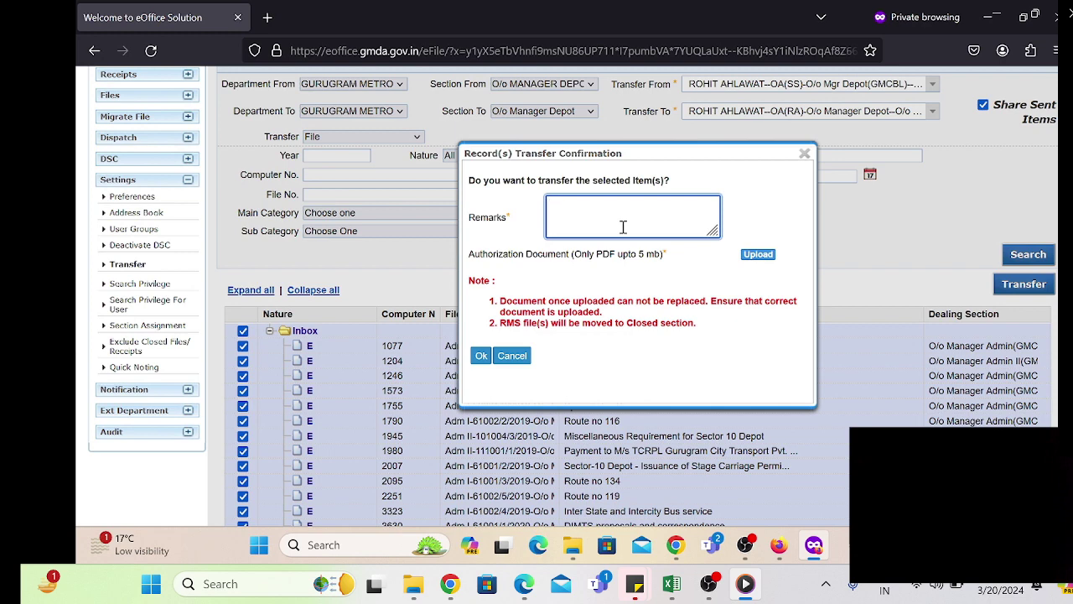
text(On the basis of Department Segeration.)
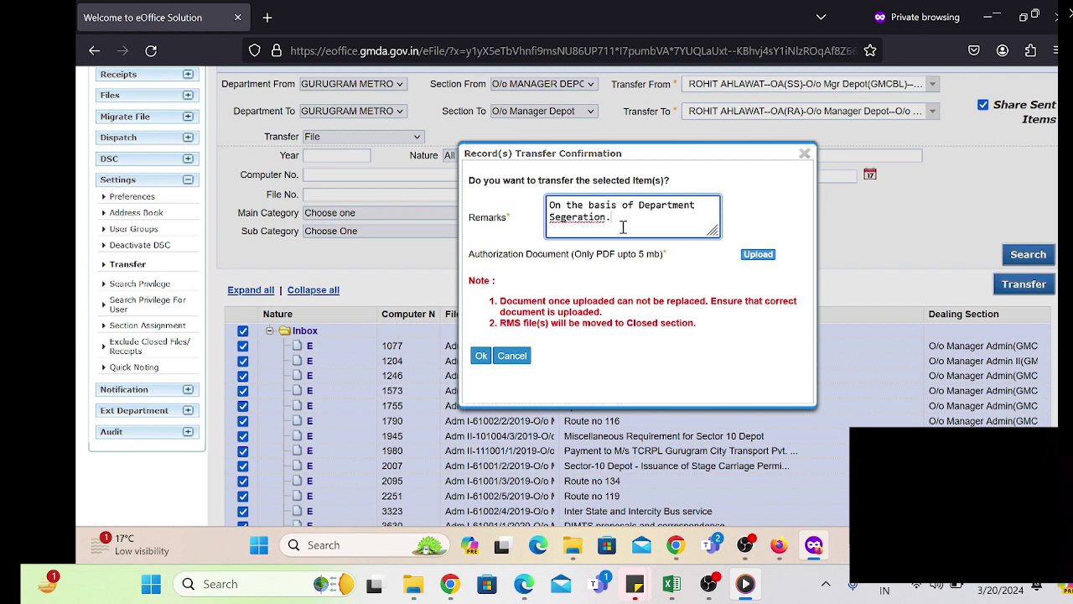
click(758, 254)
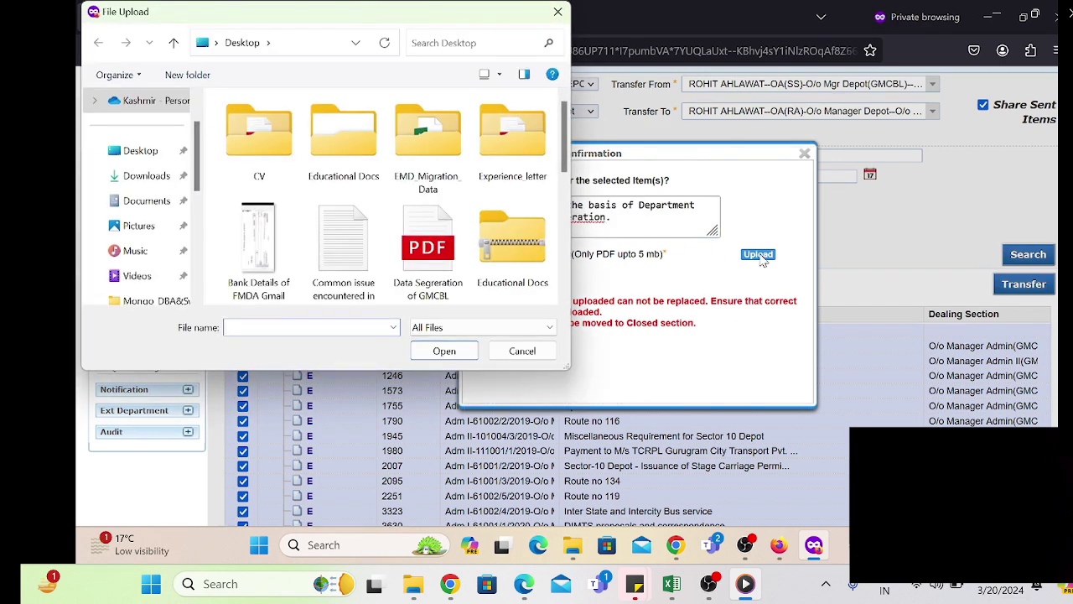
click(433, 242)
double_click(434, 242)
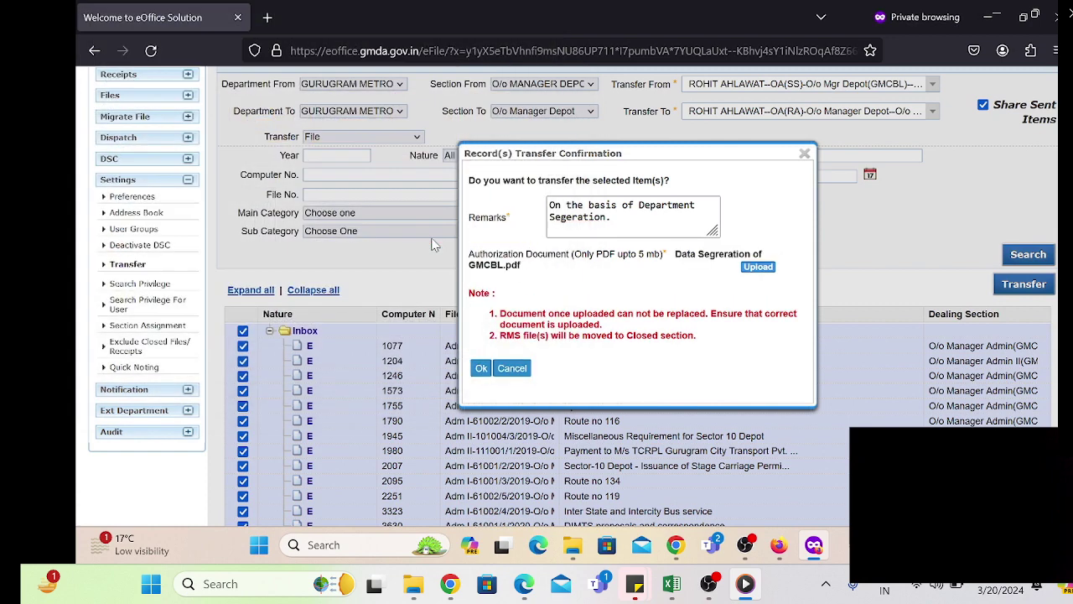
click(482, 370)
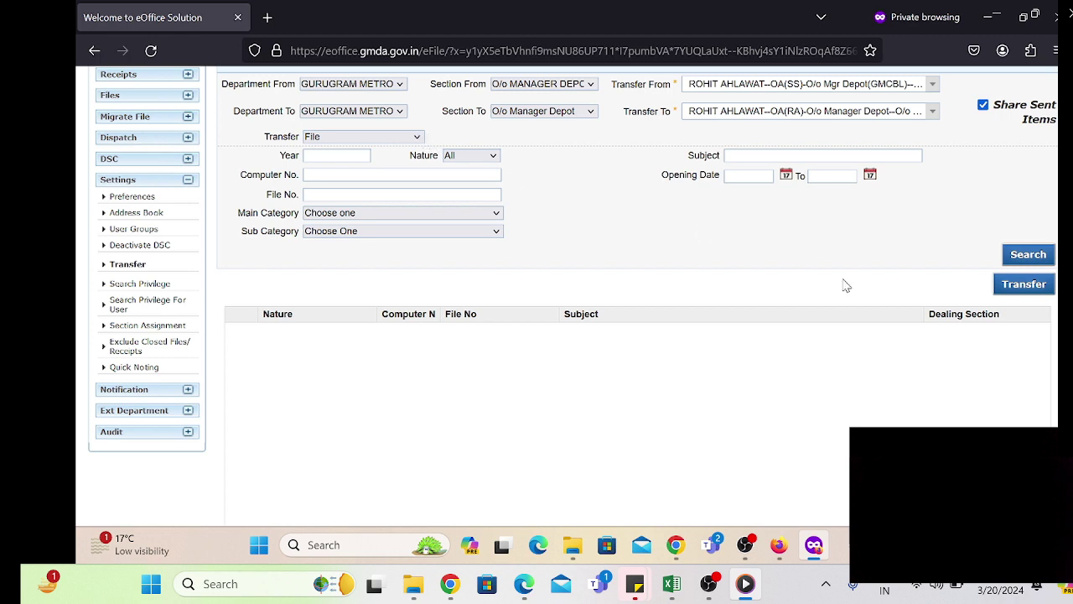
Dismiss the 'Sent item already shared' alert, switch the transfer type to Receipt, and search
click(1026, 284)
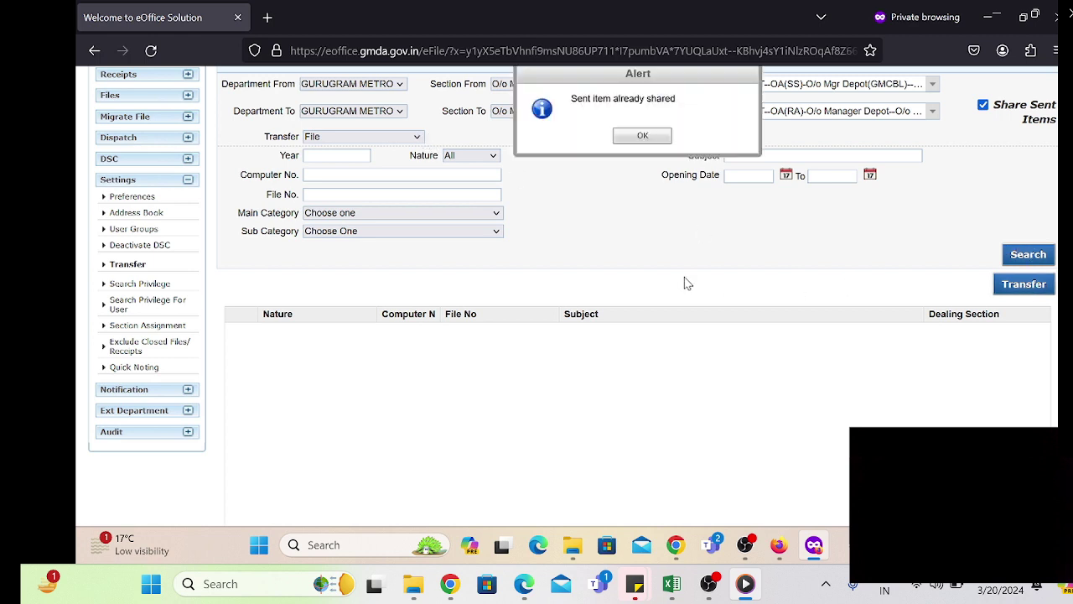
click(642, 137)
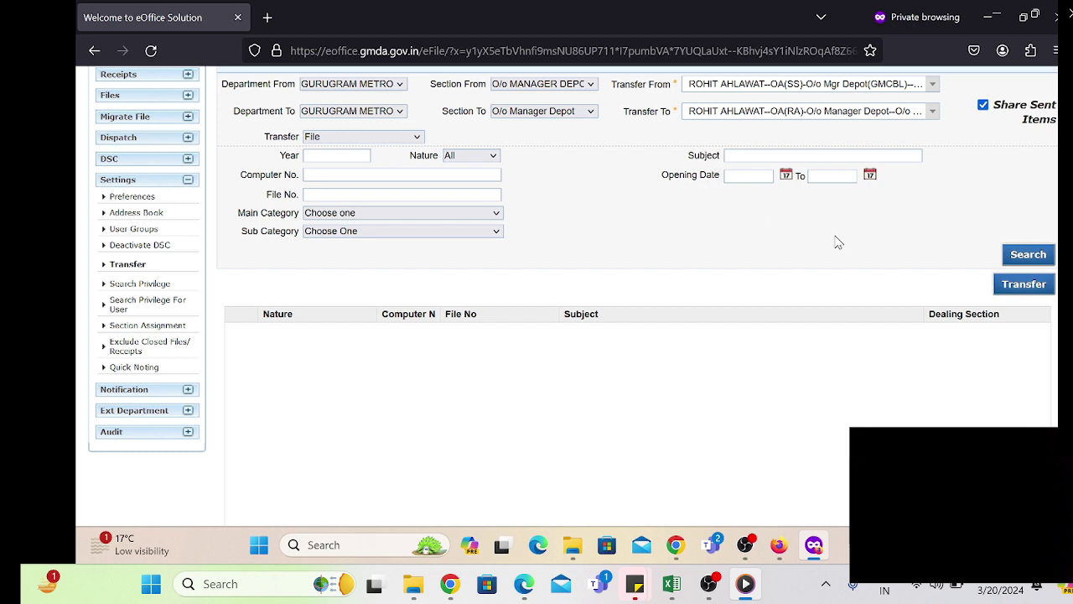
click(417, 138)
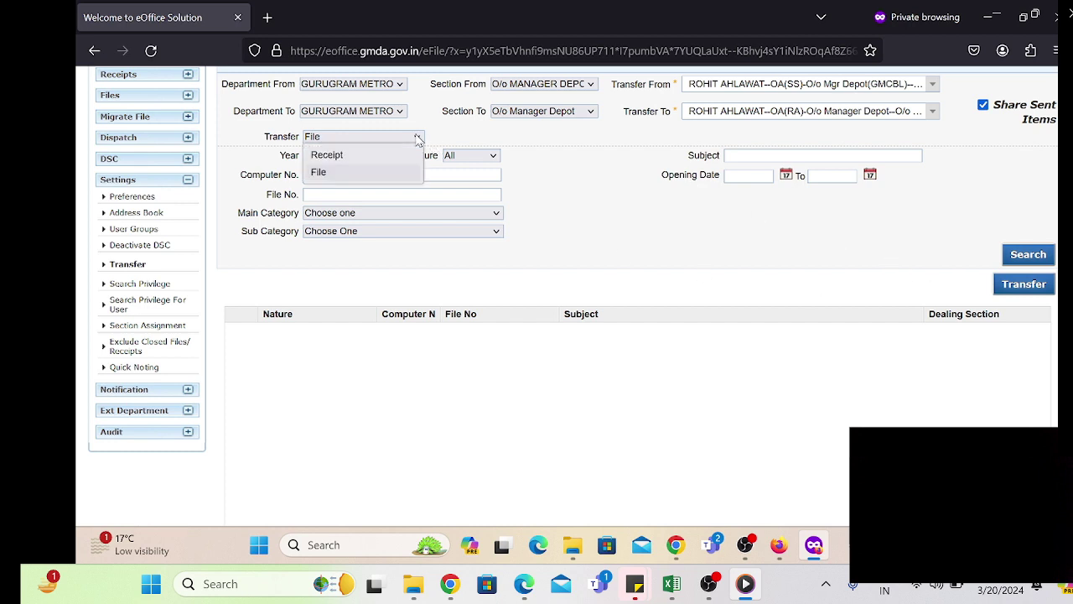
click(352, 155)
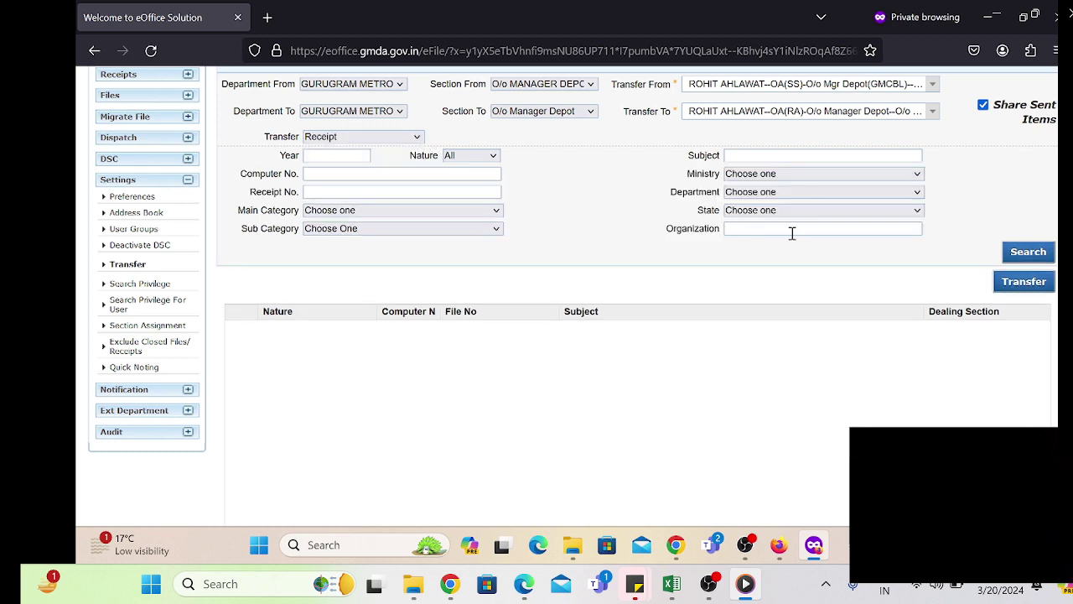
click(1023, 255)
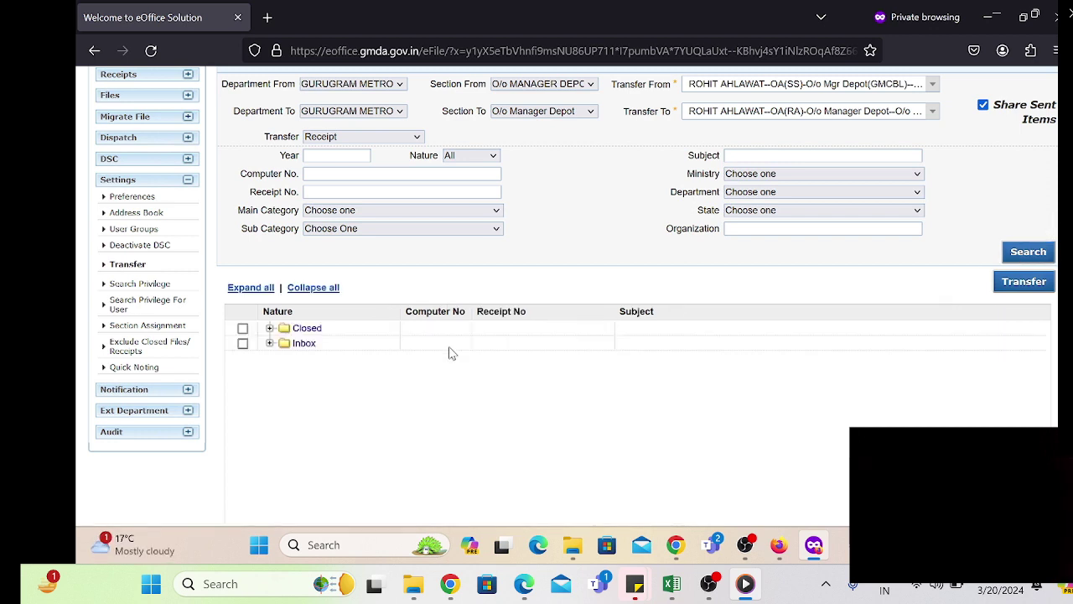
Select the Closed and Inbox receipt folders and begin their transfer
click(243, 329)
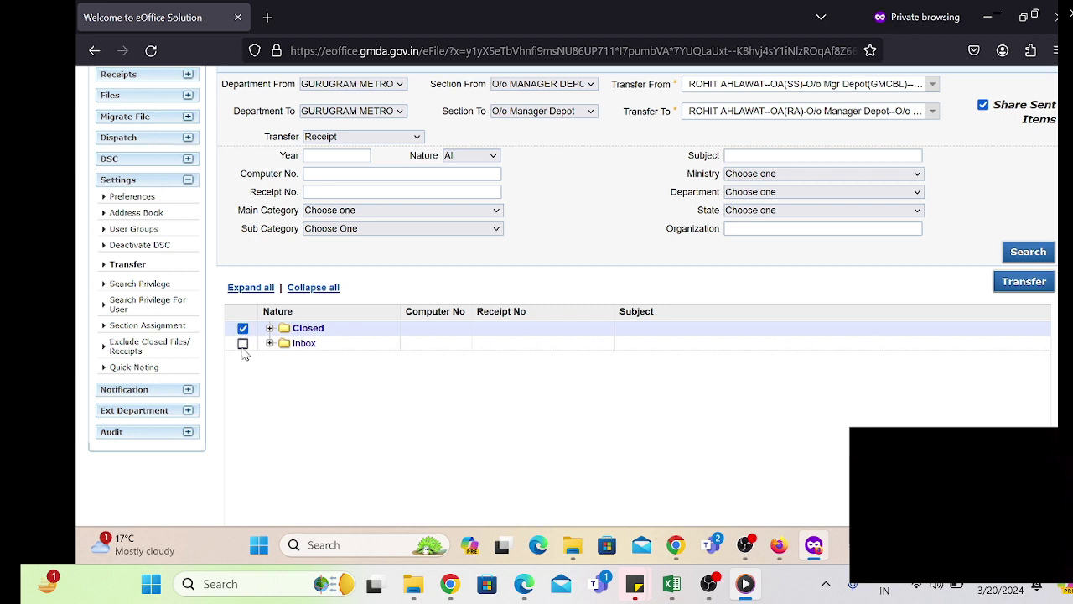
click(244, 344)
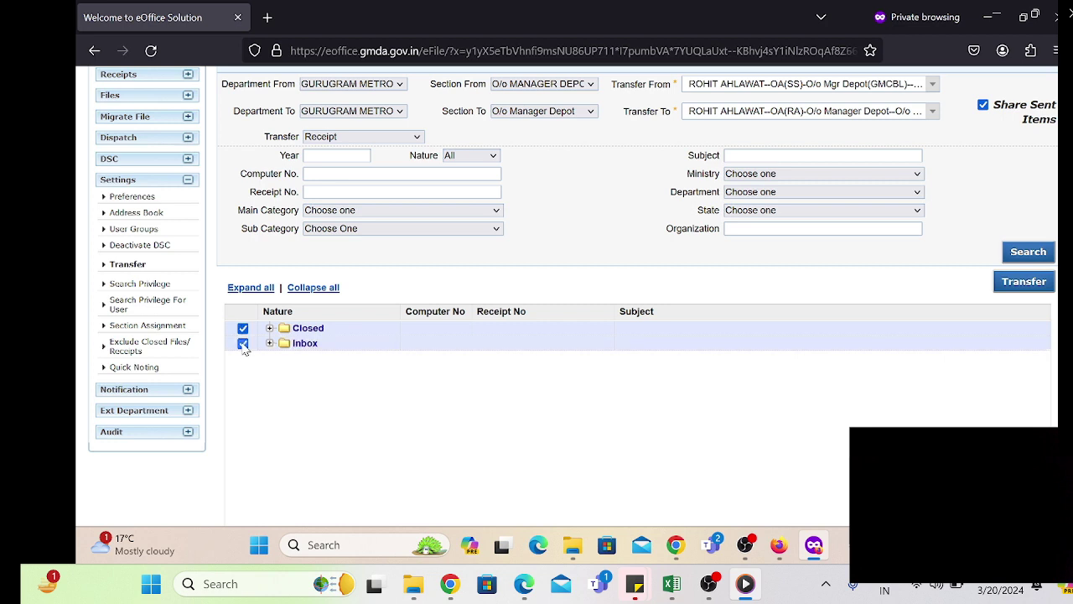
click(1024, 283)
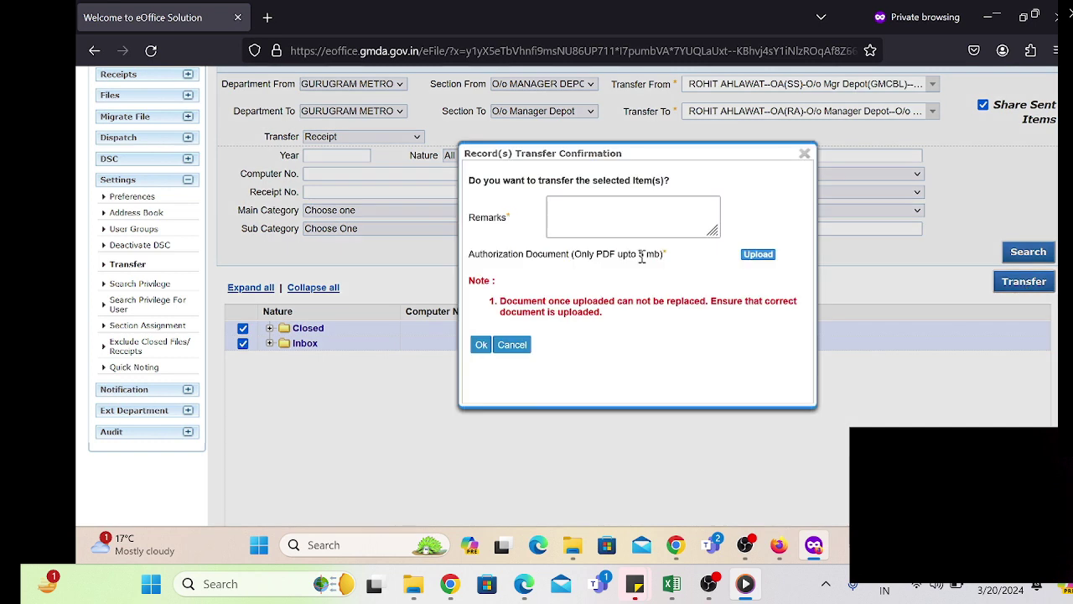
Add remark 'On the basis of Department Segeration.', attach Data Segregation of GMCBL.pdf, and confirm
click(587, 202)
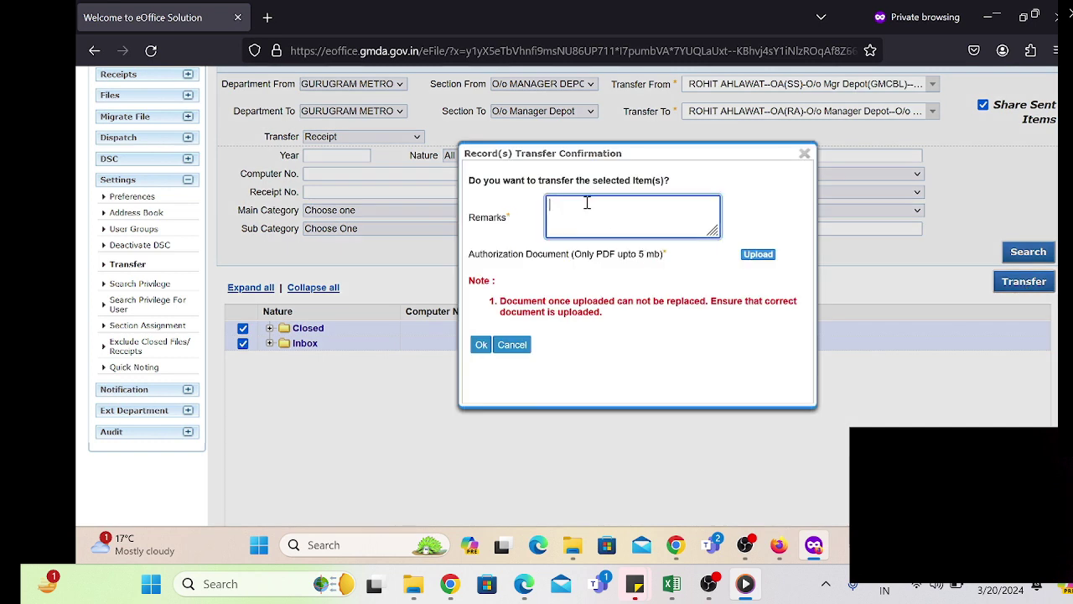
text(On the basis of Department Segeration.)
click(764, 257)
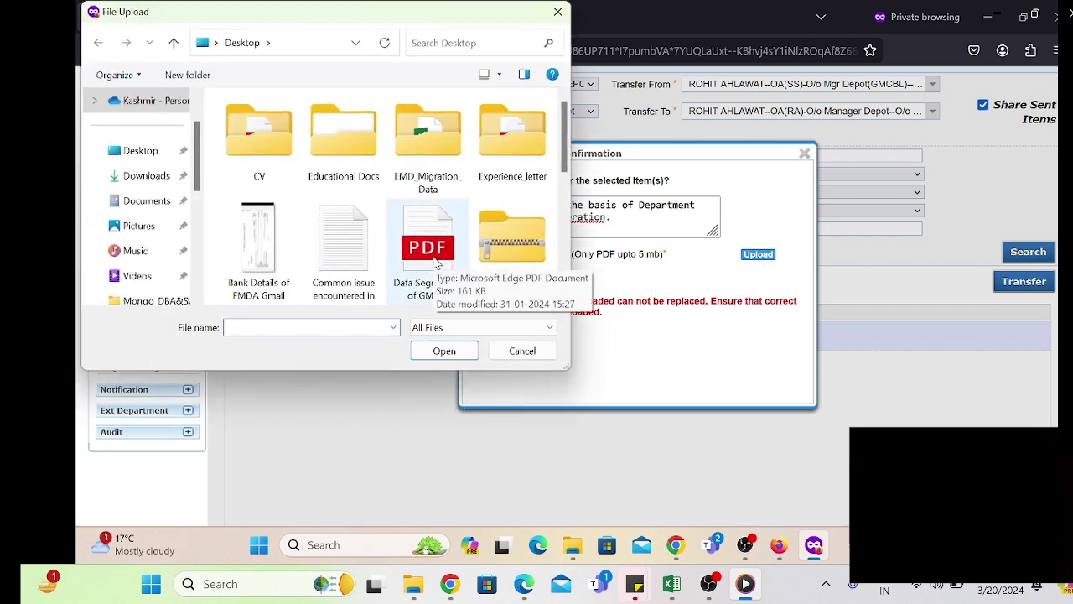
click(434, 263)
double_click(435, 263)
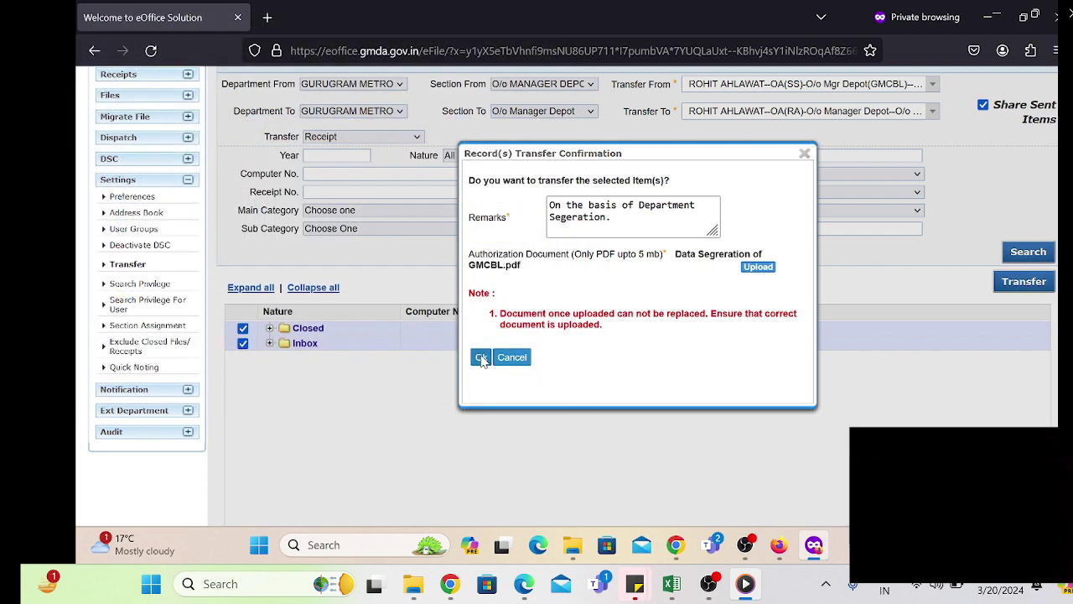
click(481, 357)
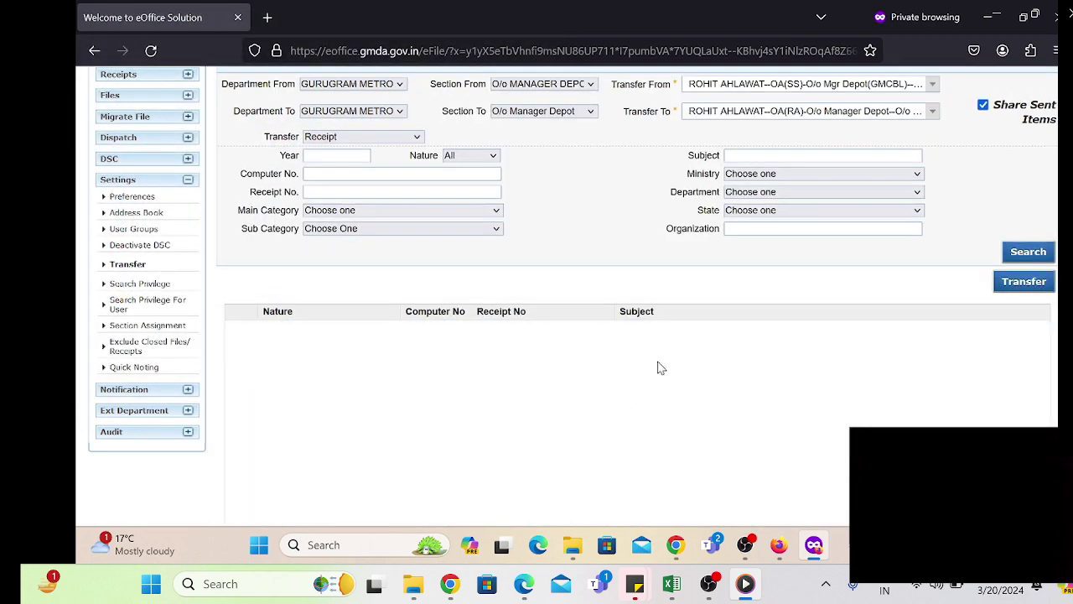
Search receipts, then switch Transfer back to File and search, confirming nothing remains
click(1027, 252)
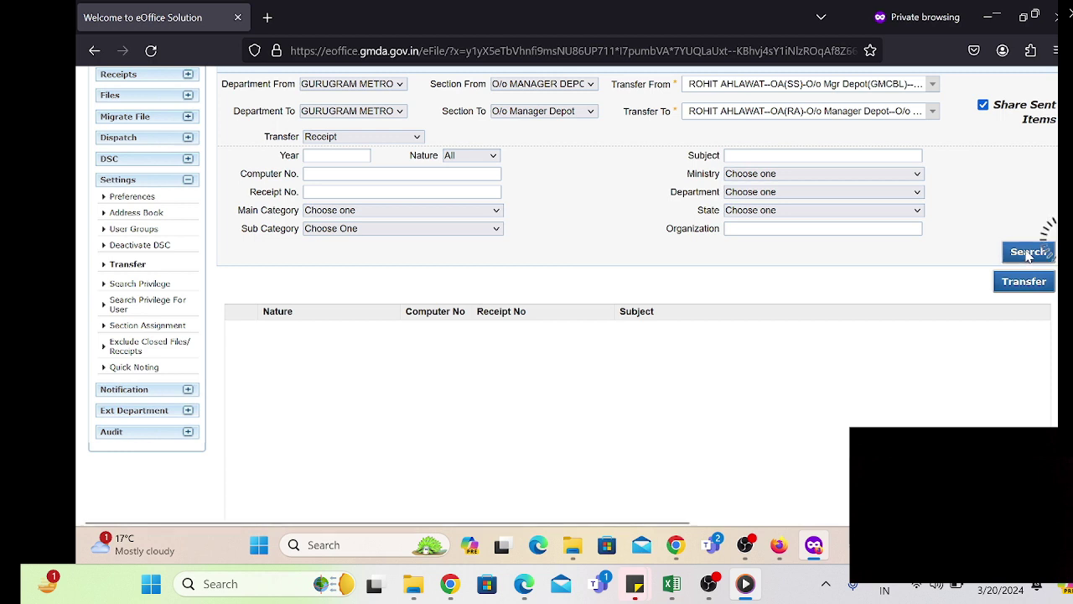
click(417, 137)
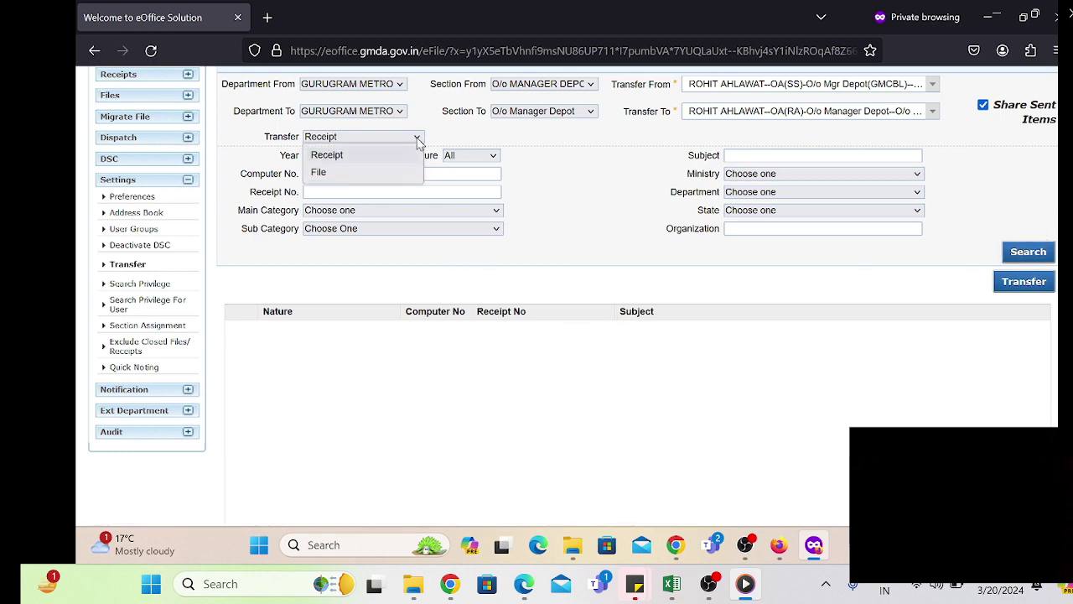
click(362, 172)
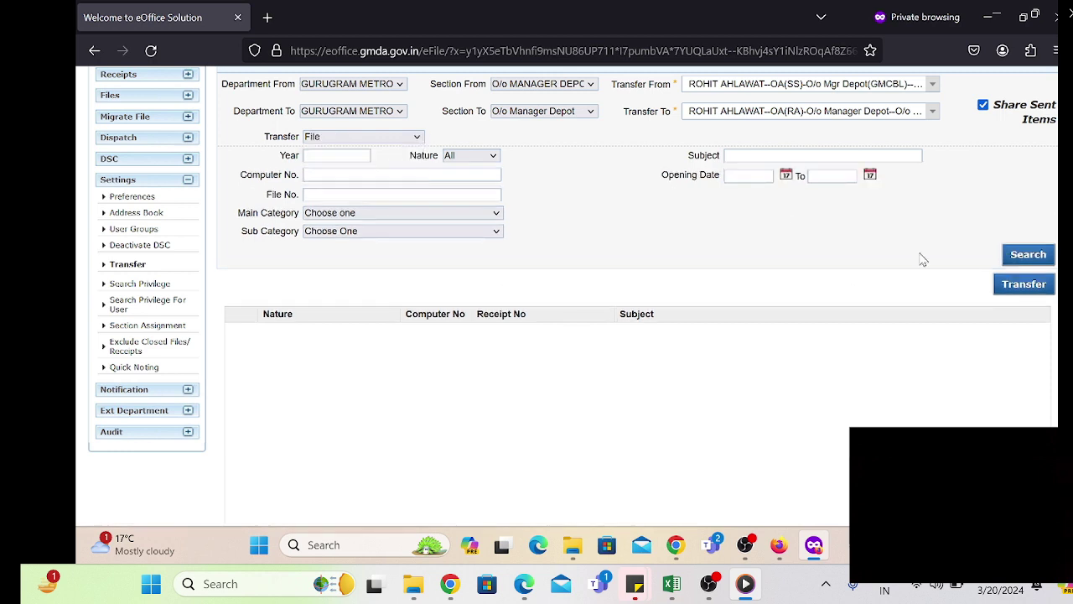
click(1028, 258)
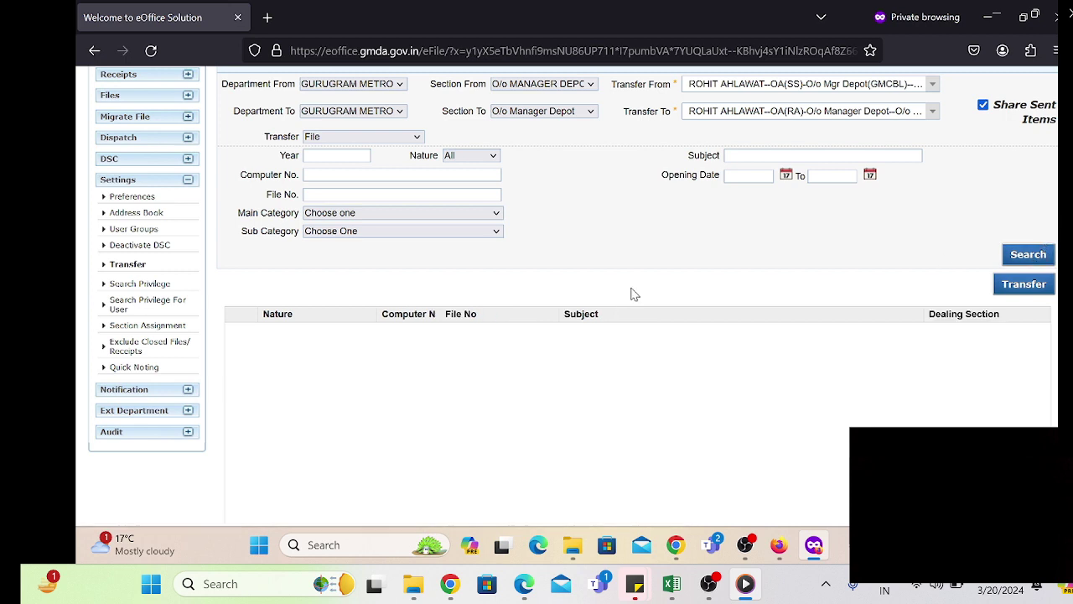
Return to the Administrator Panel window showing the Post Role List
mouse_move(815, 549)
scroll(680, 389, up, 2)
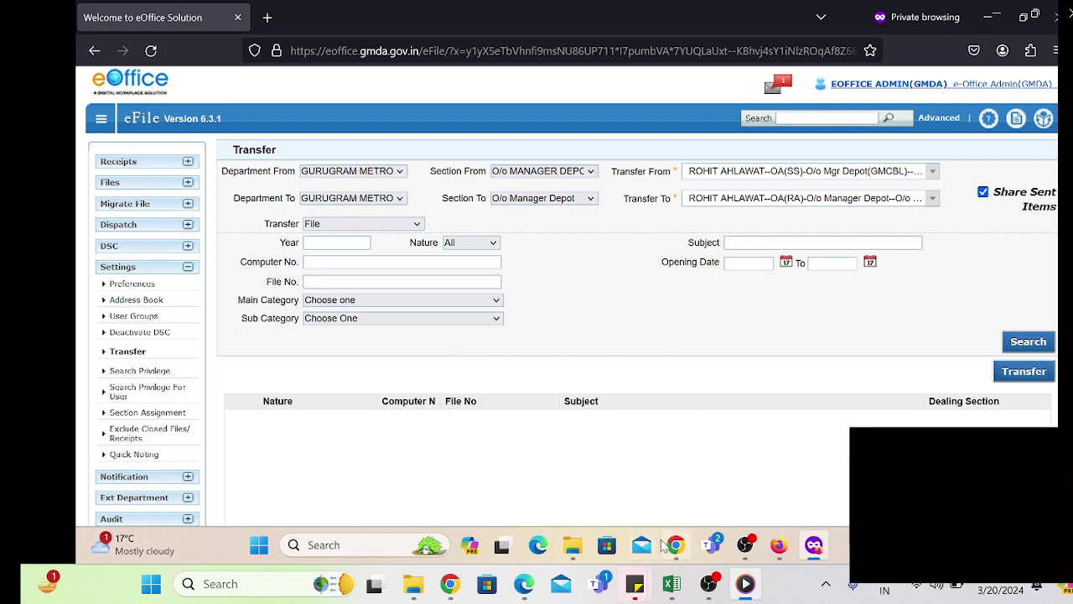
mouse_move(673, 551)
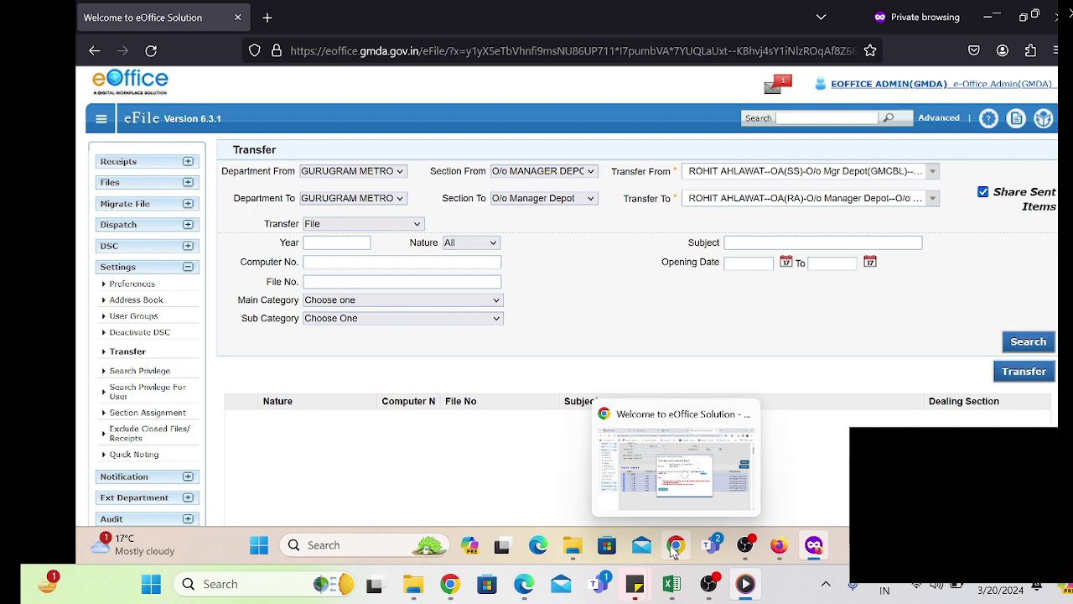
click(779, 545)
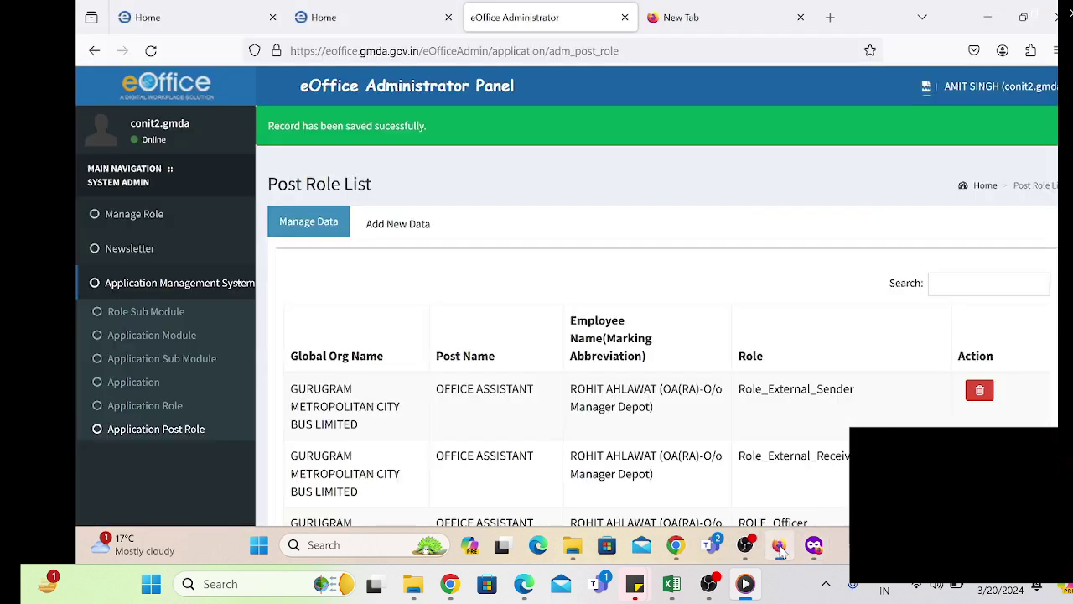